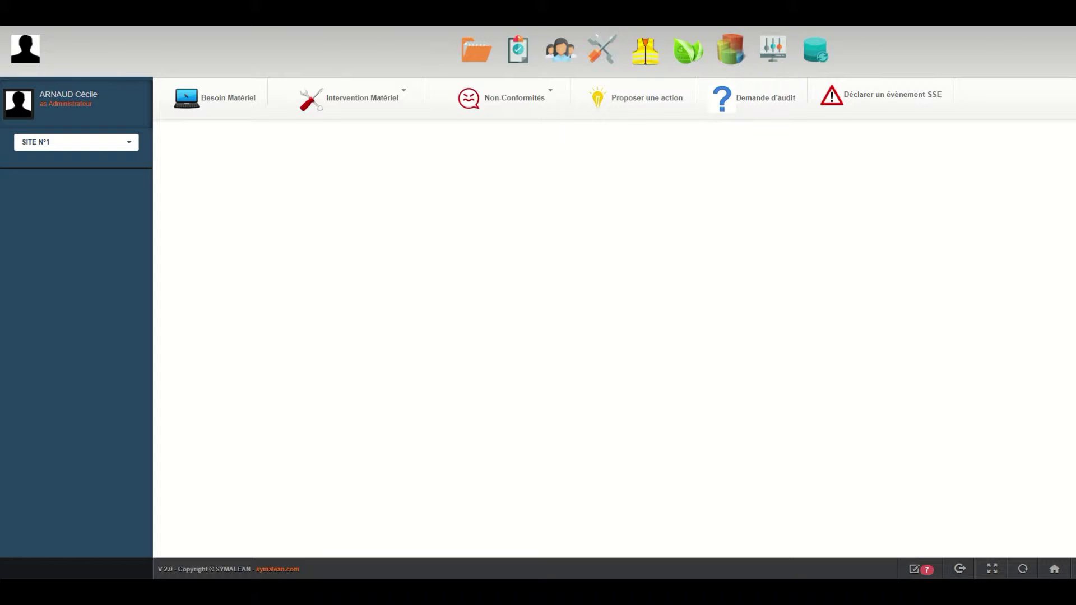
Examine the sites available in the site selector and the list of new messages.
{"action": "left_click", "coordinate": [75, 141]}
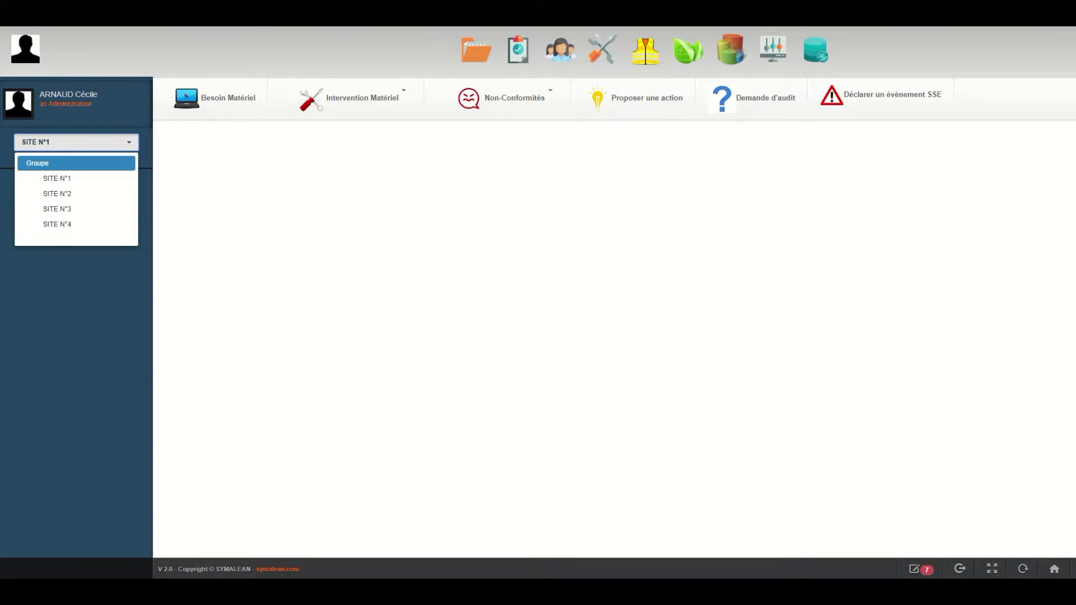
{"action": "key", "text": "Escape"}
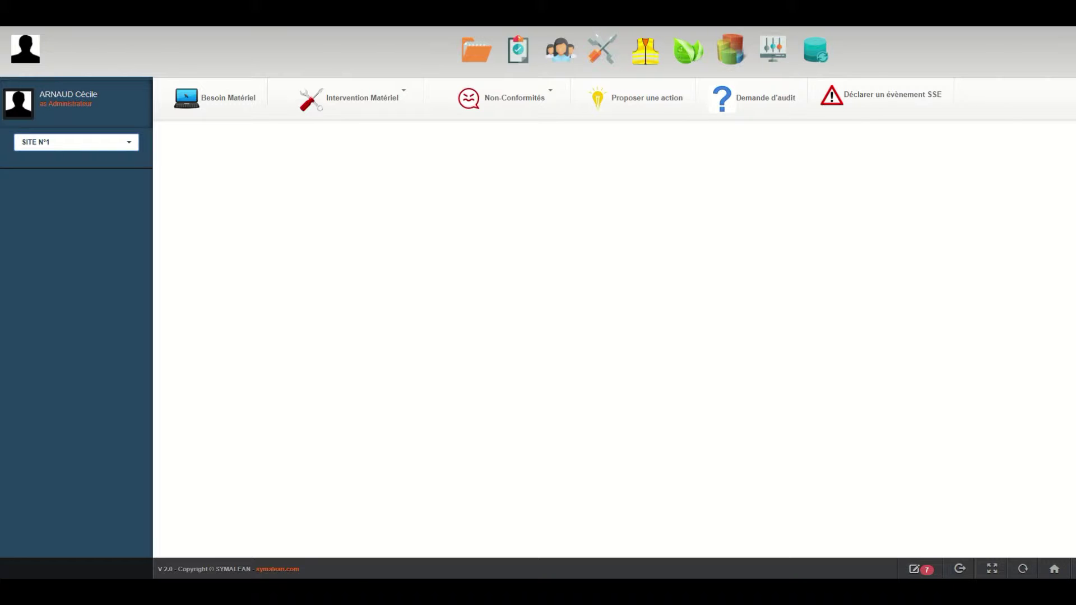
{"action": "left_click", "coordinate": [915, 569]}
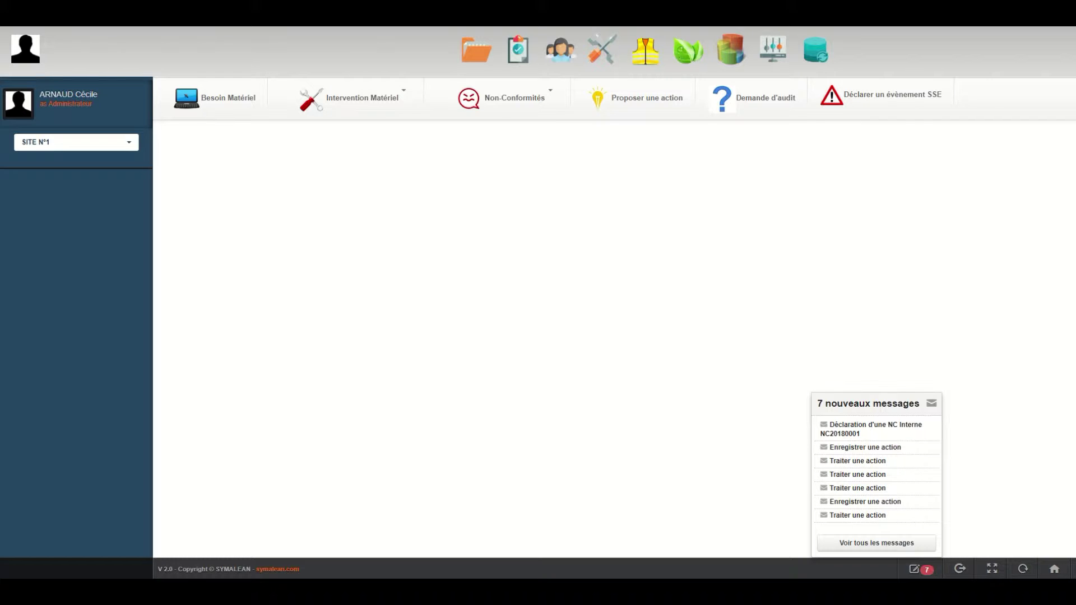
{"action": "key", "text": "Escape"}
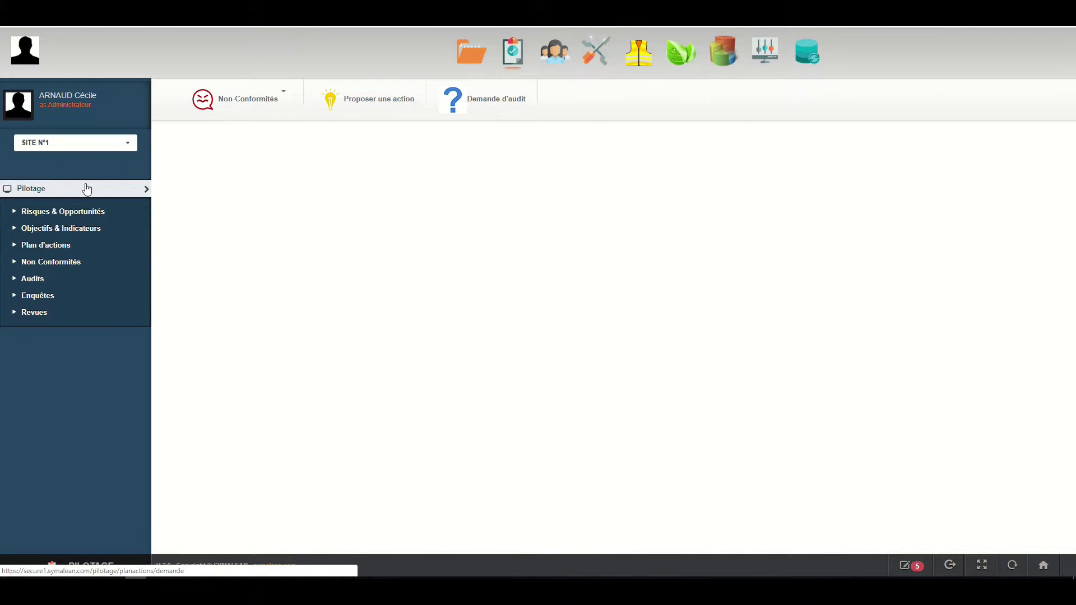
Open the risk and opportunity record "Acquisition de l'appel d'offre agglomération de Lyon" and set its process to DIRECTION.
{"action": "left_click", "coordinate": [63, 216]}
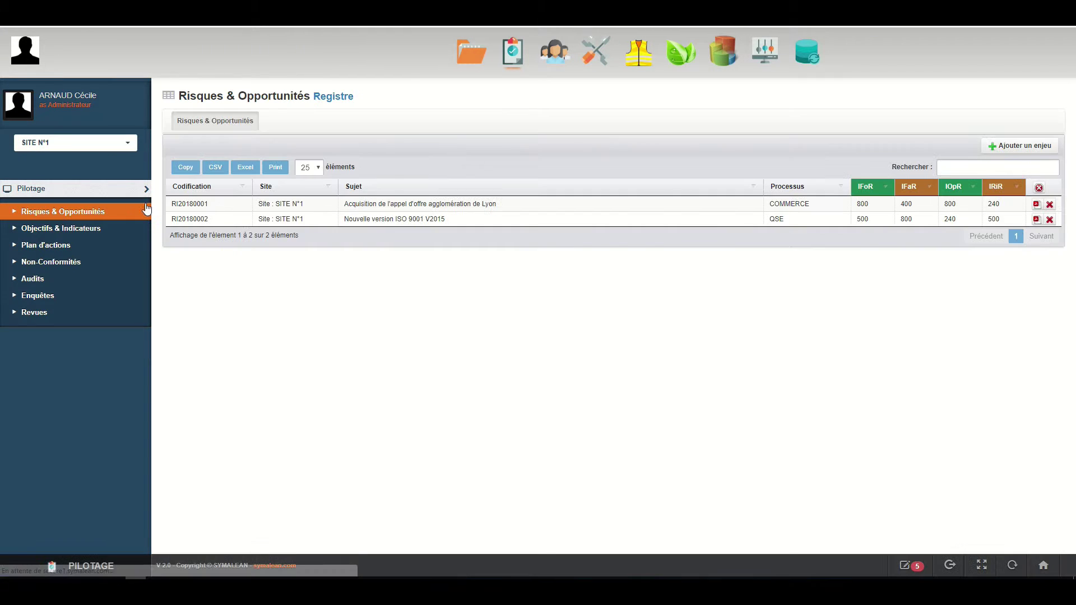
{"action": "left_click", "coordinate": [363, 208]}
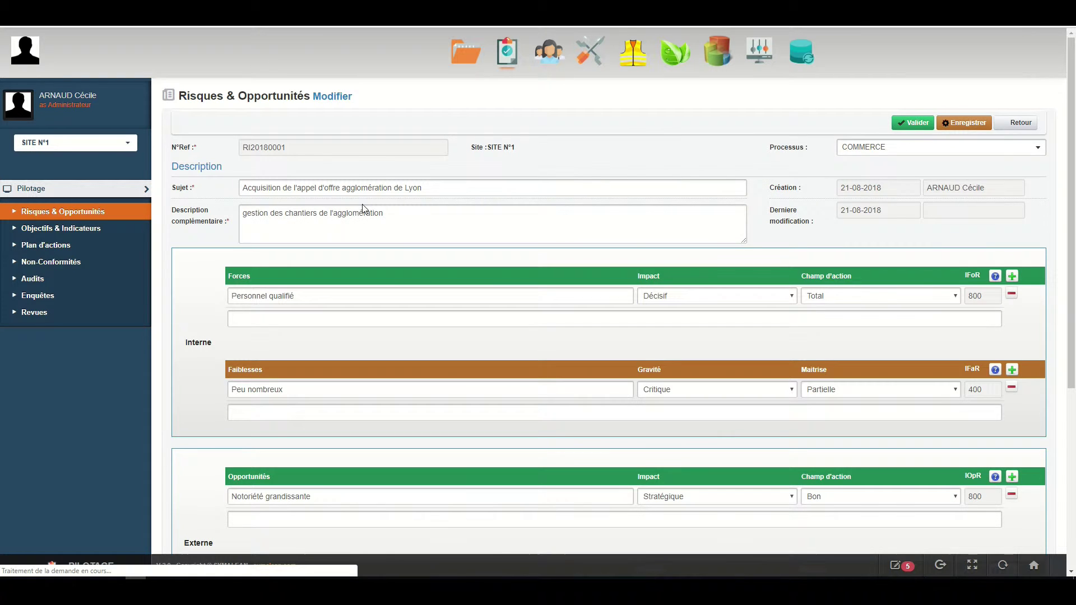
{"action": "left_click", "coordinate": [874, 161]}
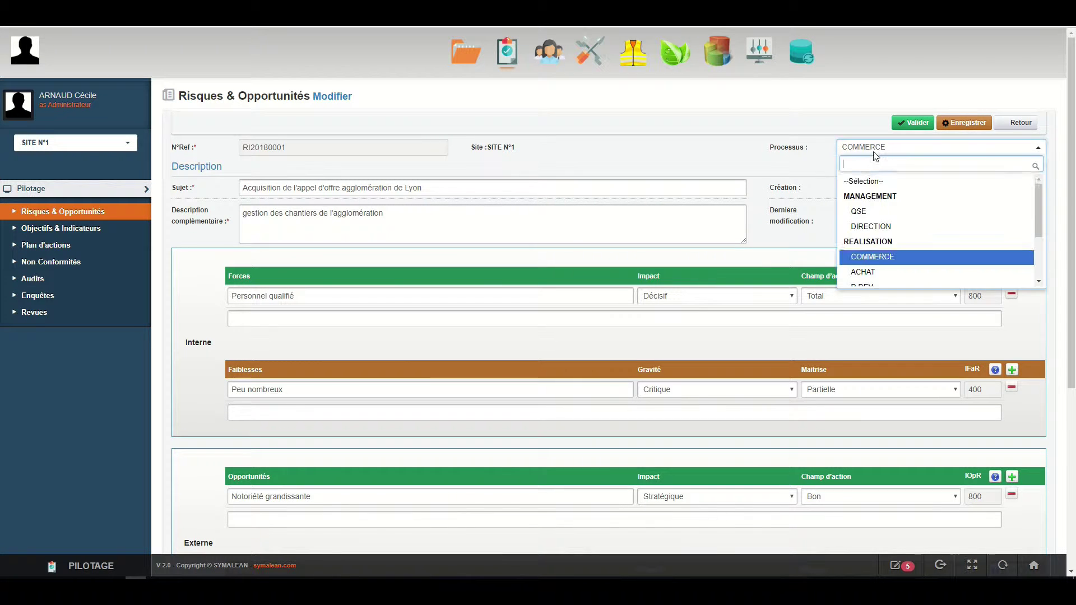
{"action": "left_click", "coordinate": [875, 224]}
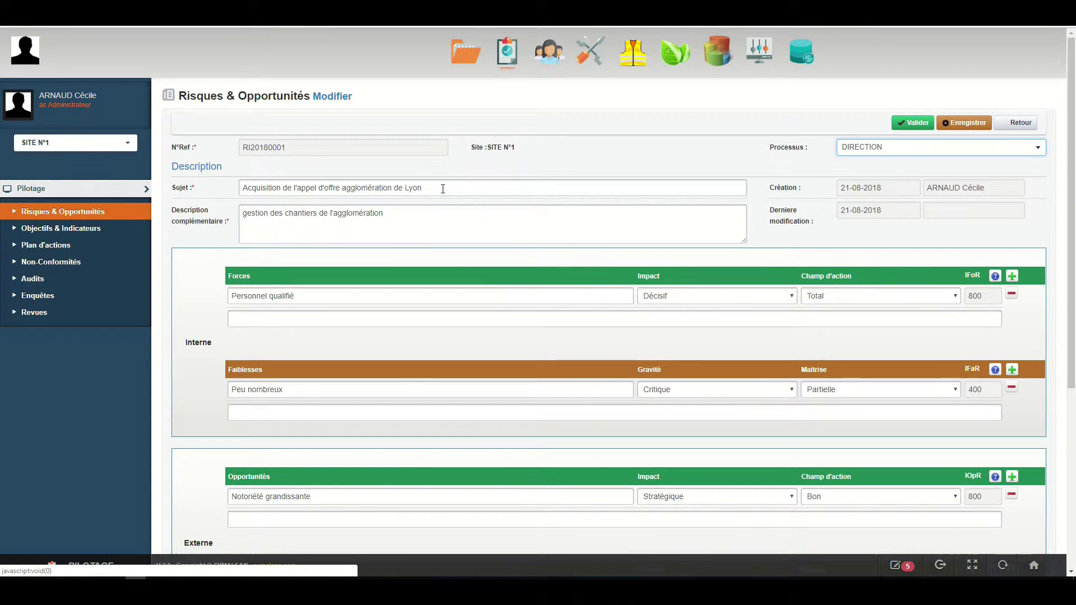
{"action": "left_click", "coordinate": [424, 215]}
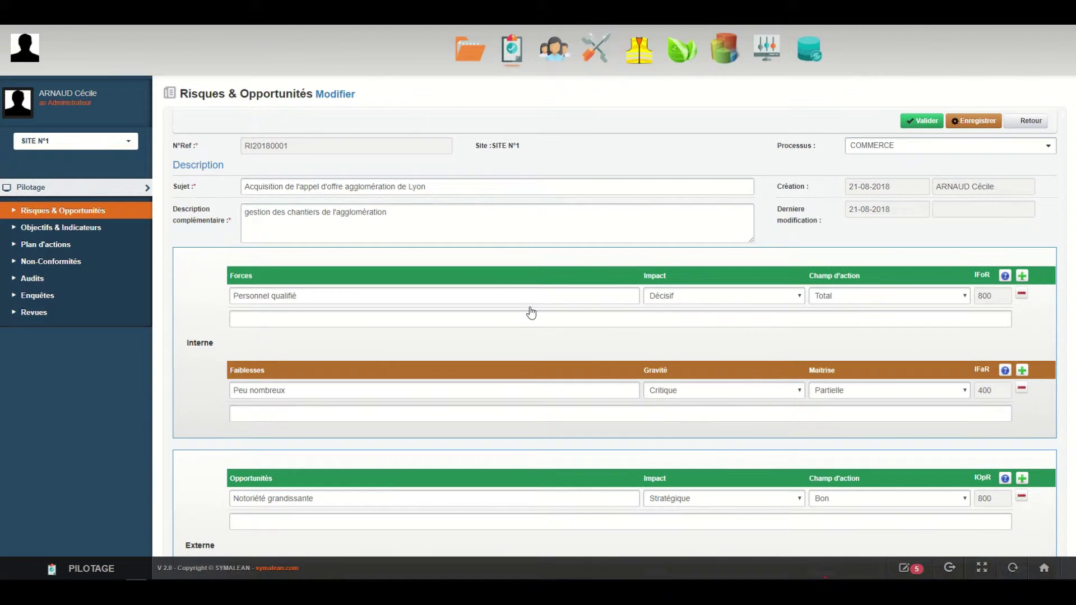
Examine the record's internal strengths and weaknesses and its external opportunities and risks.
{"action": "scroll", "coordinate": [531, 311], "scroll_direction": "down", "scroll_amount": 1}
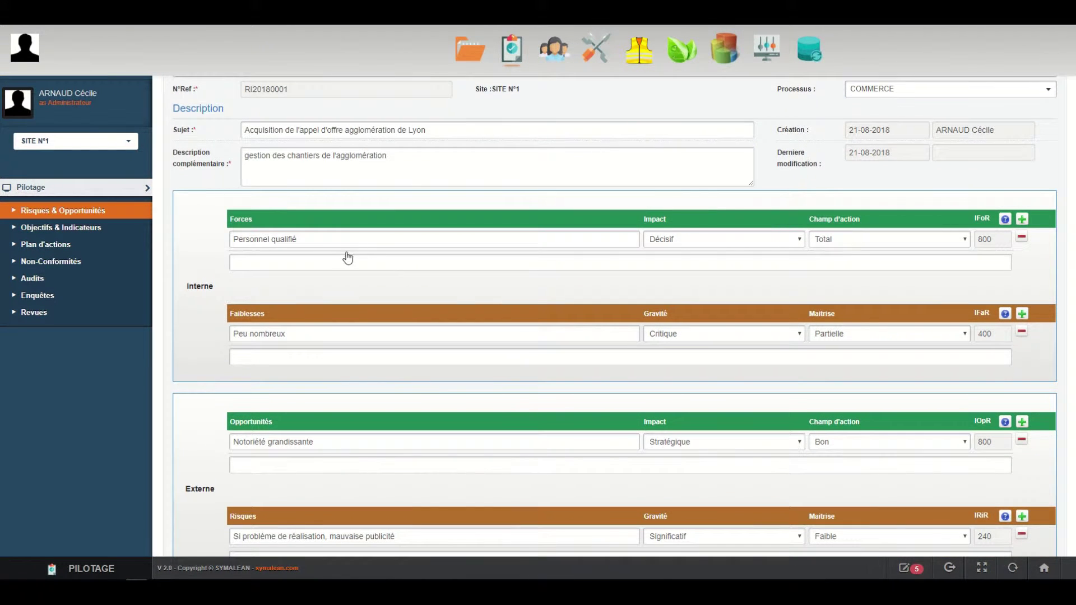
{"action": "left_click", "coordinate": [287, 238]}
{"action": "left_click", "coordinate": [400, 336]}
{"action": "scroll", "coordinate": [398, 339], "scroll_direction": "down", "scroll_amount": 2}
{"action": "left_click", "coordinate": [314, 330]}
{"action": "left_click", "coordinate": [416, 422]}
{"action": "scroll", "coordinate": [701, 252], "scroll_direction": "up", "scroll_amount": 1}
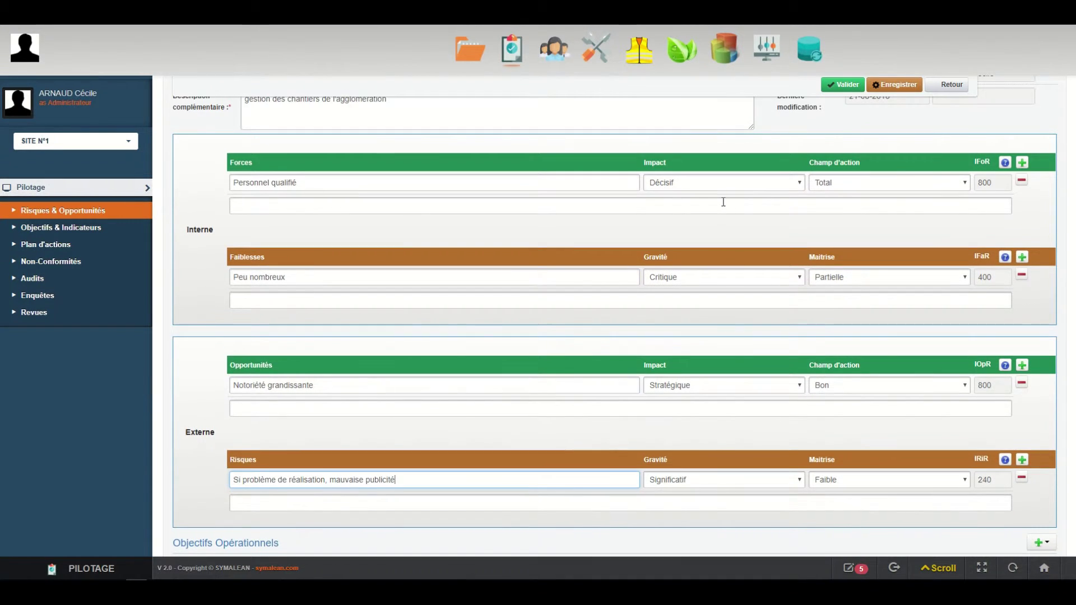
Set the strength "Personnel qualifié" to impact Majeur and scope of action Partiel.
{"action": "left_click", "coordinate": [732, 187]}
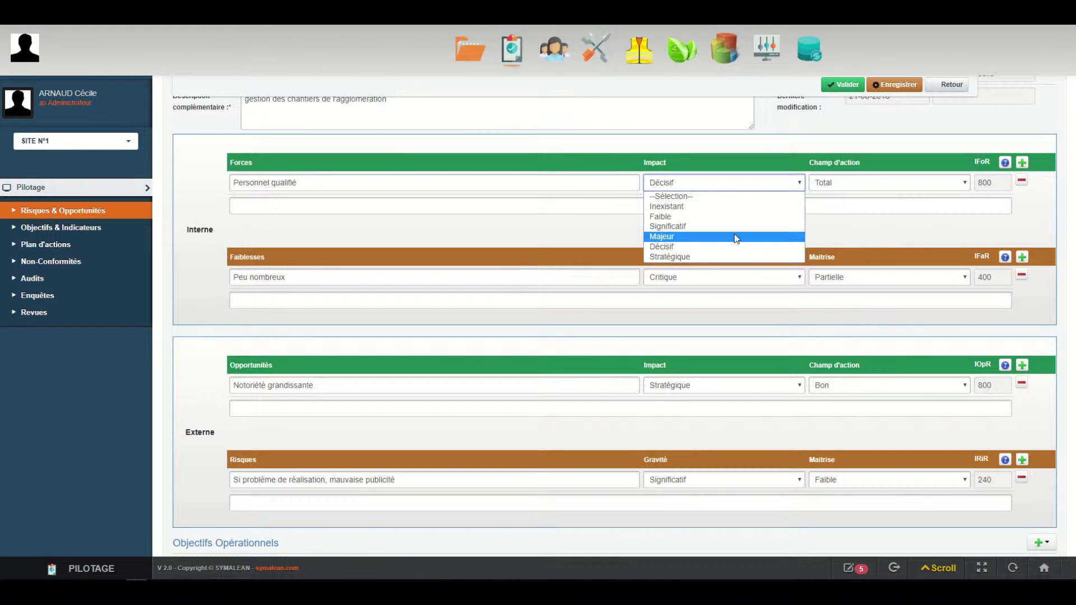
{"action": "left_click", "coordinate": [737, 236]}
{"action": "left_click", "coordinate": [845, 184]}
{"action": "left_click", "coordinate": [858, 226]}
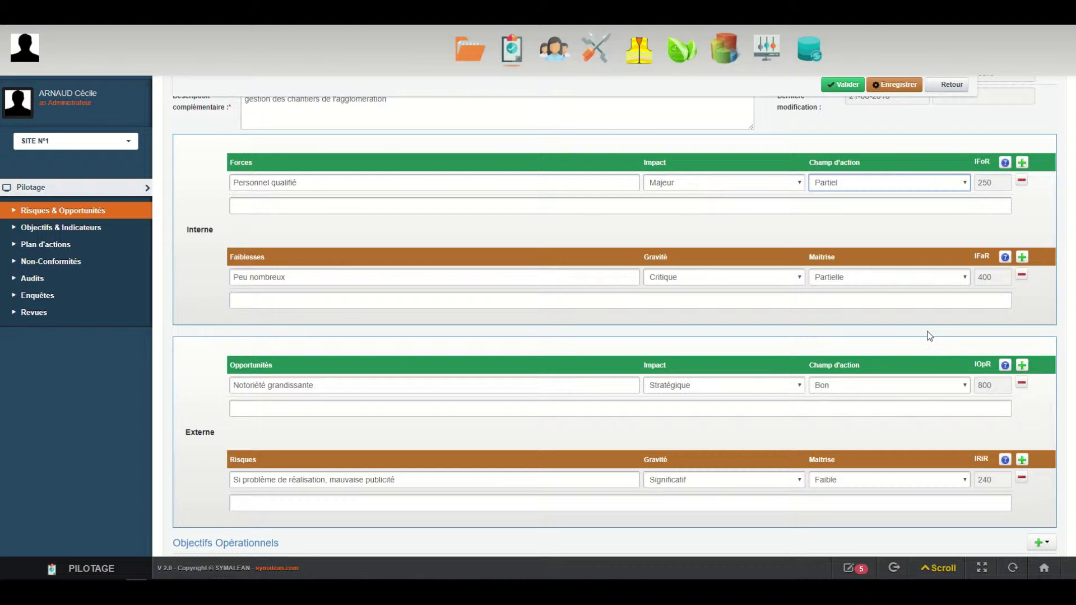
{"action": "scroll", "coordinate": [929, 335], "scroll_direction": "down", "scroll_amount": 3}
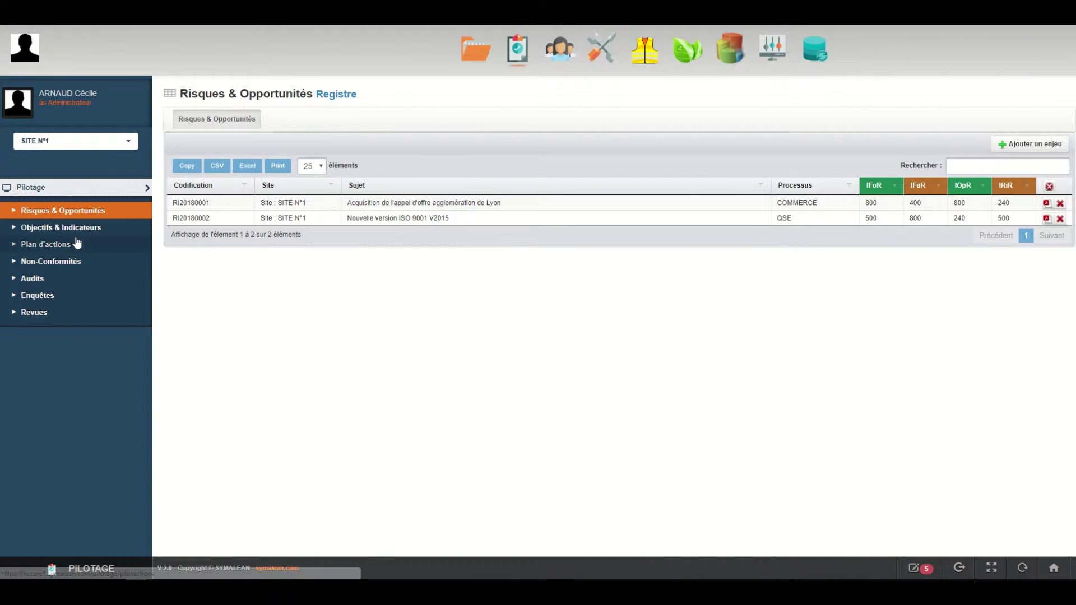
Expand all three strategic objectives under Objectifs & Indicateurs to examine their linked operational objectives.
{"action": "left_click", "coordinate": [79, 228]}
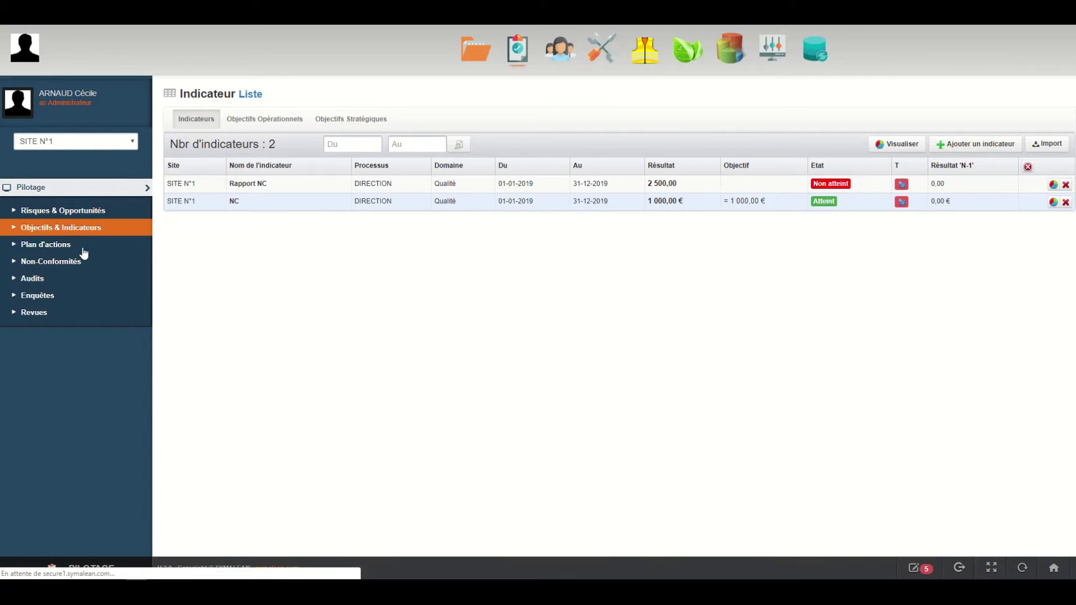
{"action": "left_click", "coordinate": [353, 125]}
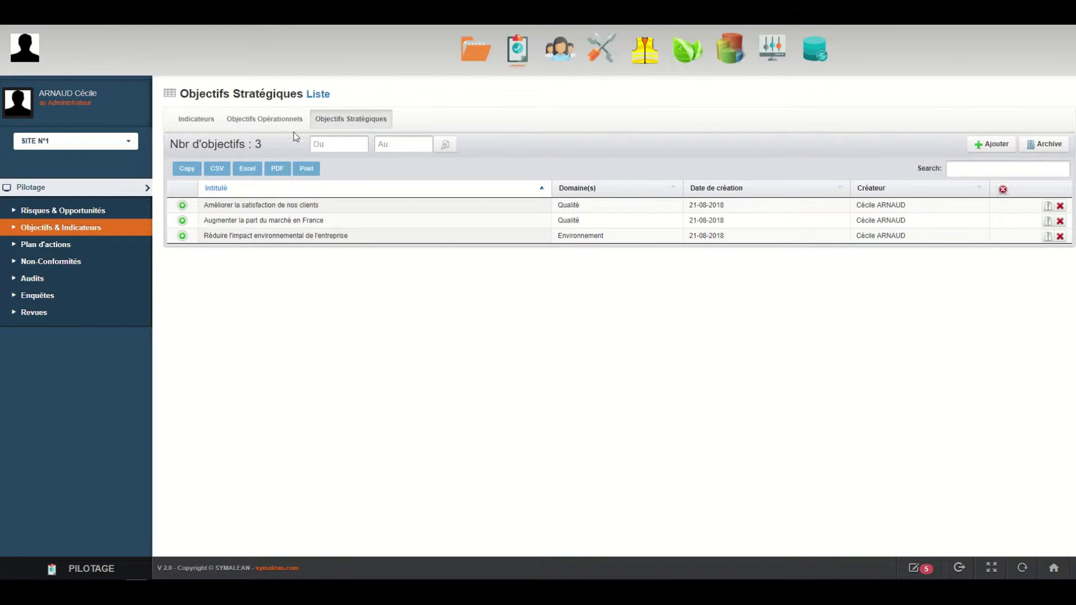
{"action": "left_click", "coordinate": [182, 206]}
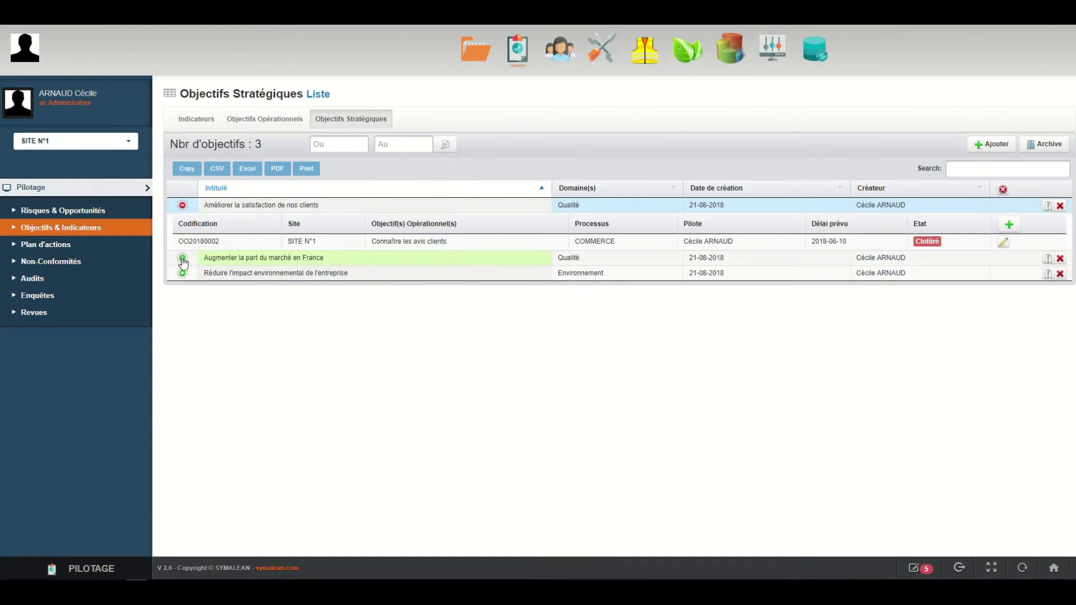
{"action": "left_click", "coordinate": [182, 258]}
{"action": "left_click", "coordinate": [182, 326]}
{"action": "left_click_drag", "start_coordinate": [392, 225], "coordinate": [459, 228]}
{"action": "left_click", "coordinate": [459, 228]}
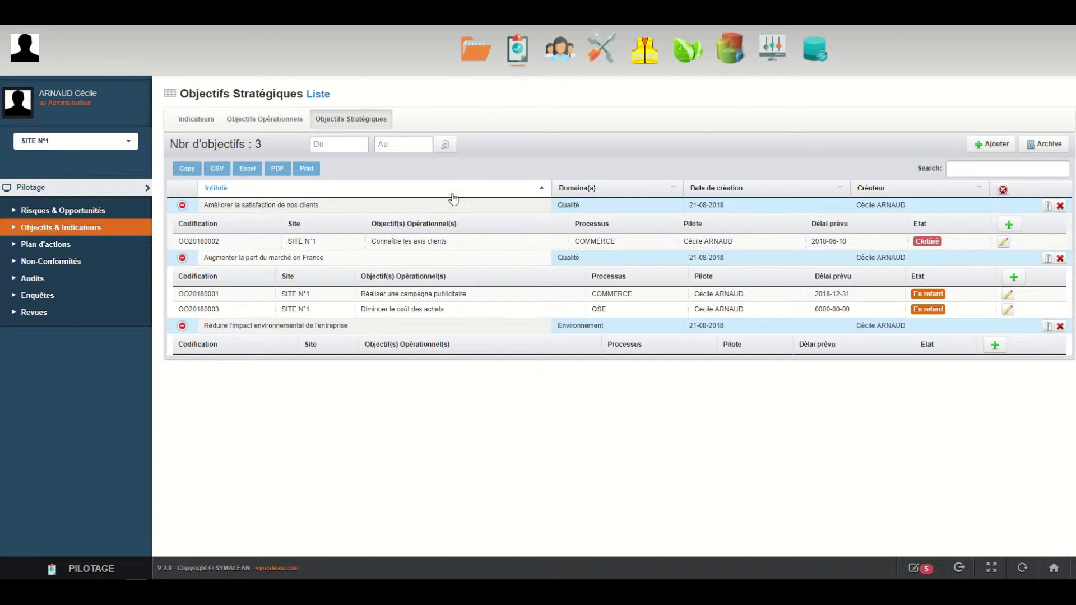
Open the operational objective "Réaliser une campagne publicitaire" and examine its process, domain and deadline fields.
{"action": "left_click", "coordinate": [286, 120]}
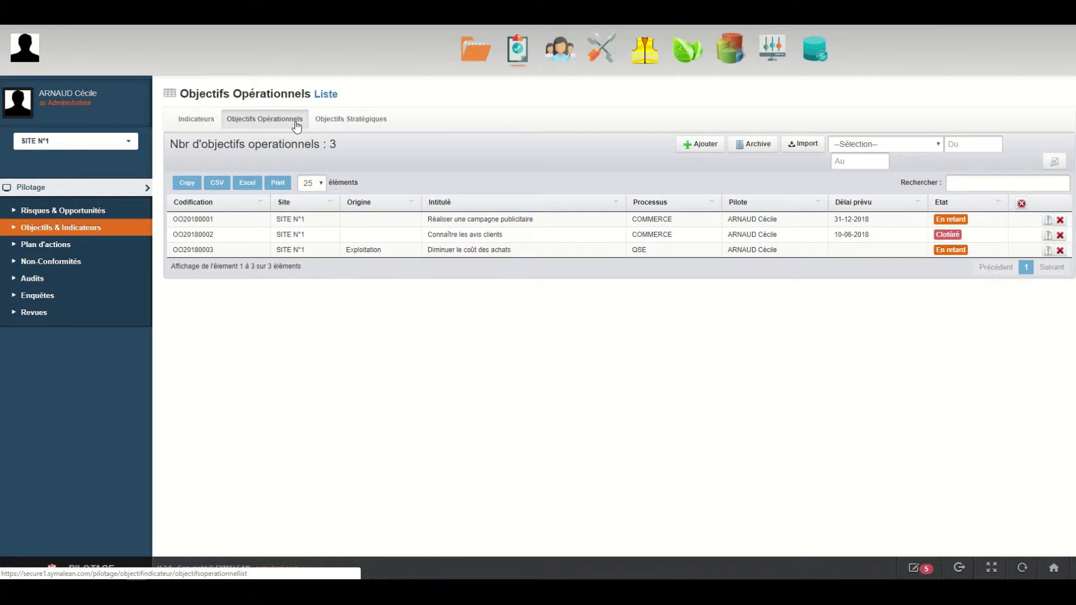
{"action": "left_click", "coordinate": [528, 222]}
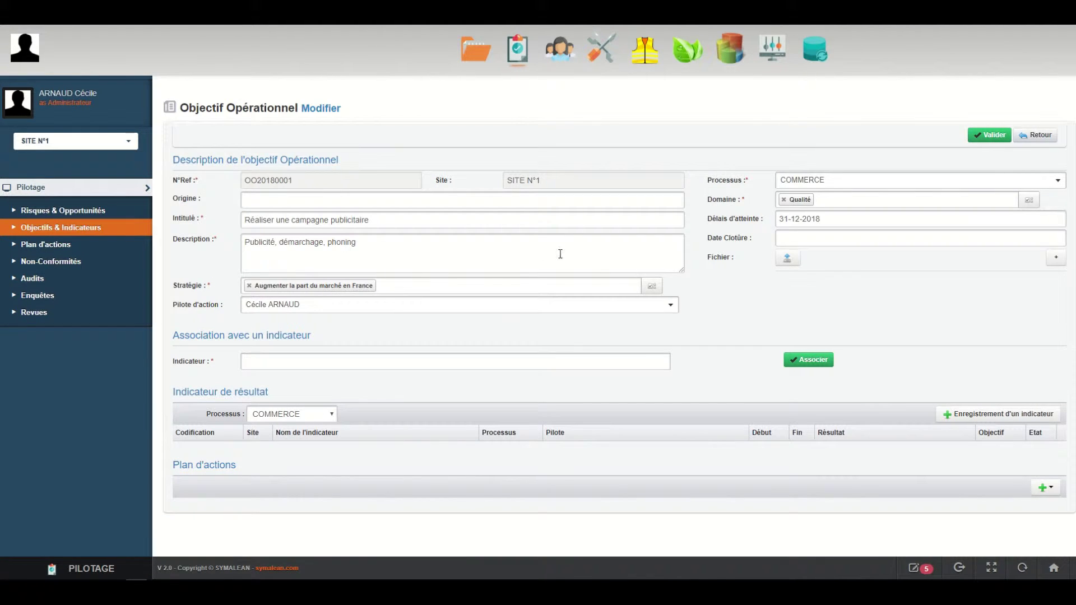
{"action": "left_click", "coordinate": [840, 182]}
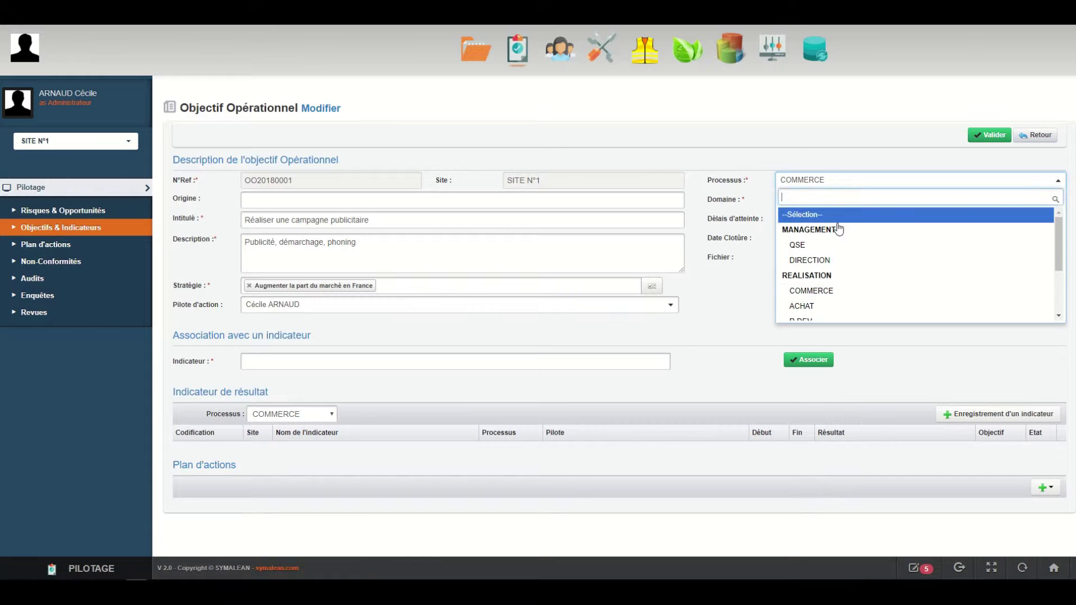
{"action": "left_click", "coordinate": [843, 186]}
{"action": "left_click", "coordinate": [843, 199]}
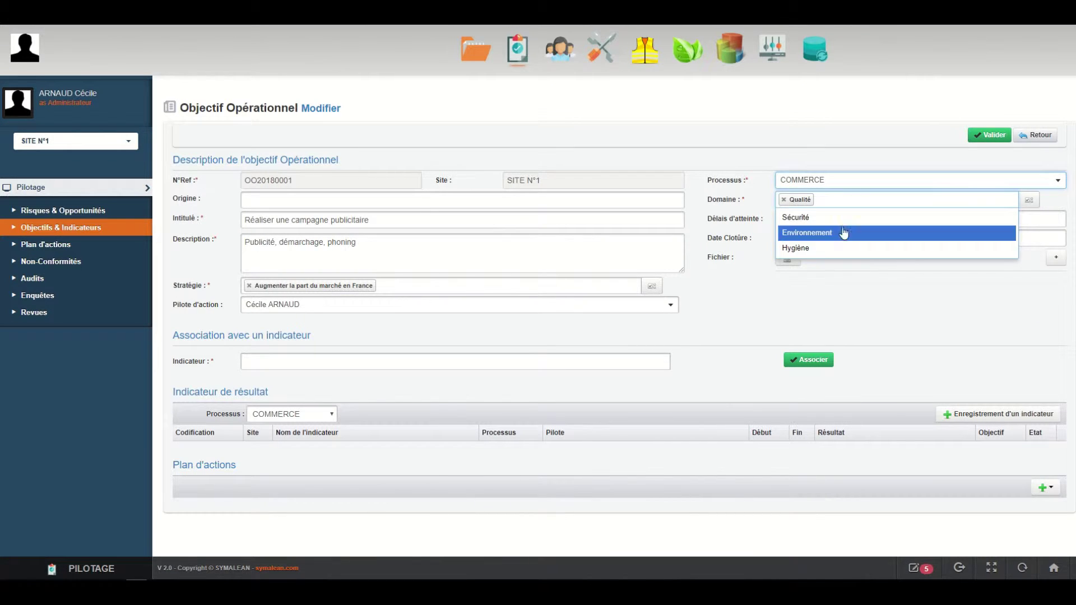
{"action": "left_click", "coordinate": [845, 201]}
{"action": "triple_click", "coordinate": [727, 224]}
{"action": "left_click", "coordinate": [731, 240]}
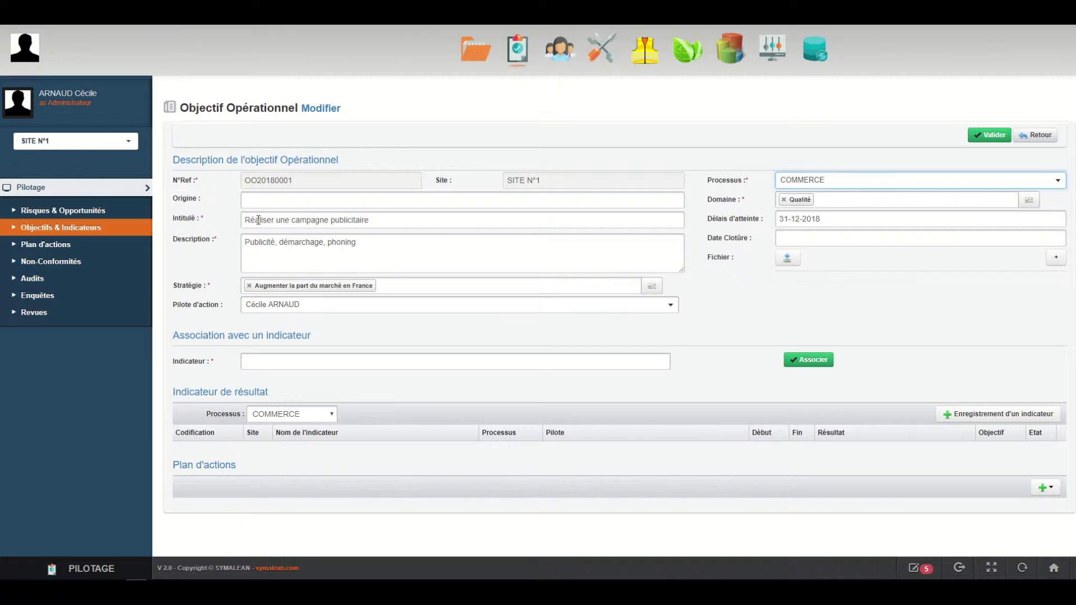
Review the title and description of the operational objective.
{"action": "left_click_drag", "start_coordinate": [258, 220], "coordinate": [341, 220]}
{"action": "left_click", "coordinate": [312, 242]}
{"action": "double_click", "coordinate": [336, 242]}
{"action": "left_click", "coordinate": [387, 242]}
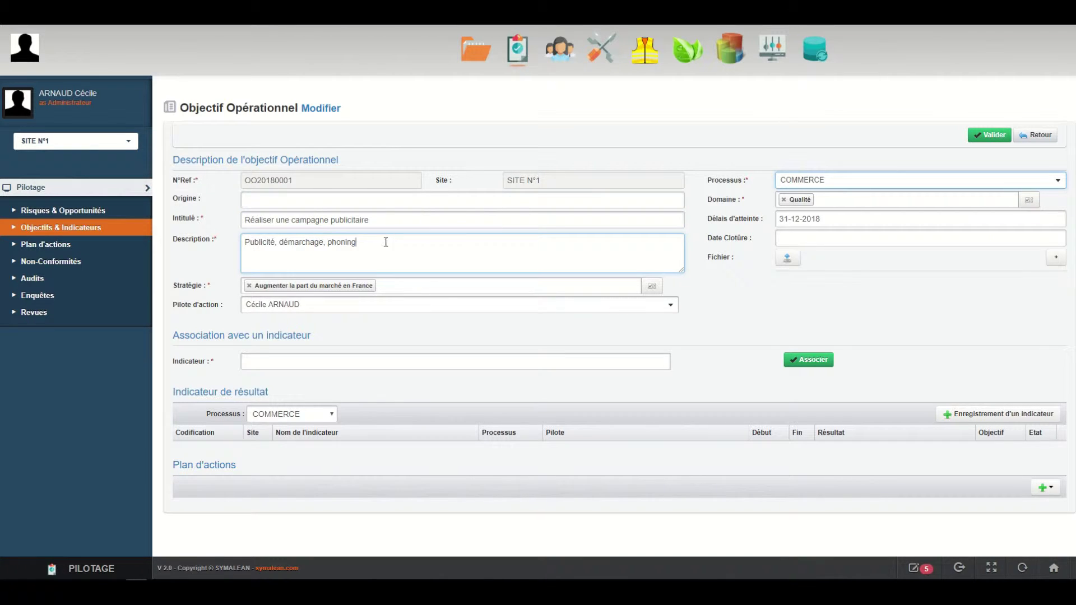
Add the strategies "Améliorer la satisfaction de nos clients" and "Réduire l'impact environnemental de l'entreprise" to the operational objective.
{"action": "left_click", "coordinate": [417, 286]}
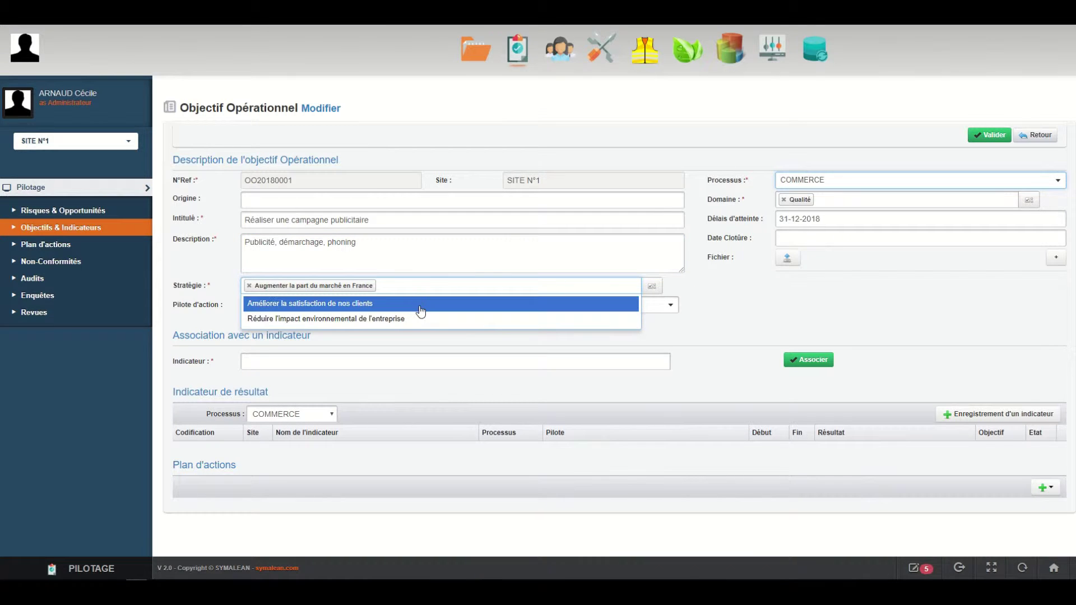
{"action": "left_click", "coordinate": [419, 305]}
{"action": "left_click", "coordinate": [511, 294]}
{"action": "left_click", "coordinate": [517, 307]}
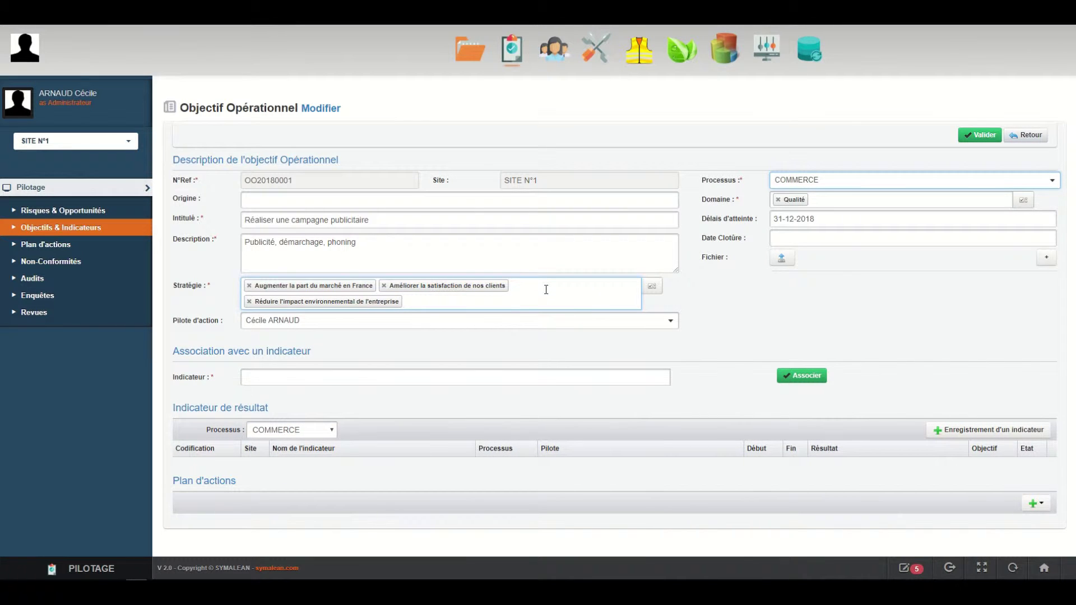
Select the person responsible as action pilot of the operational objective.
{"action": "left_click", "coordinate": [191, 330]}
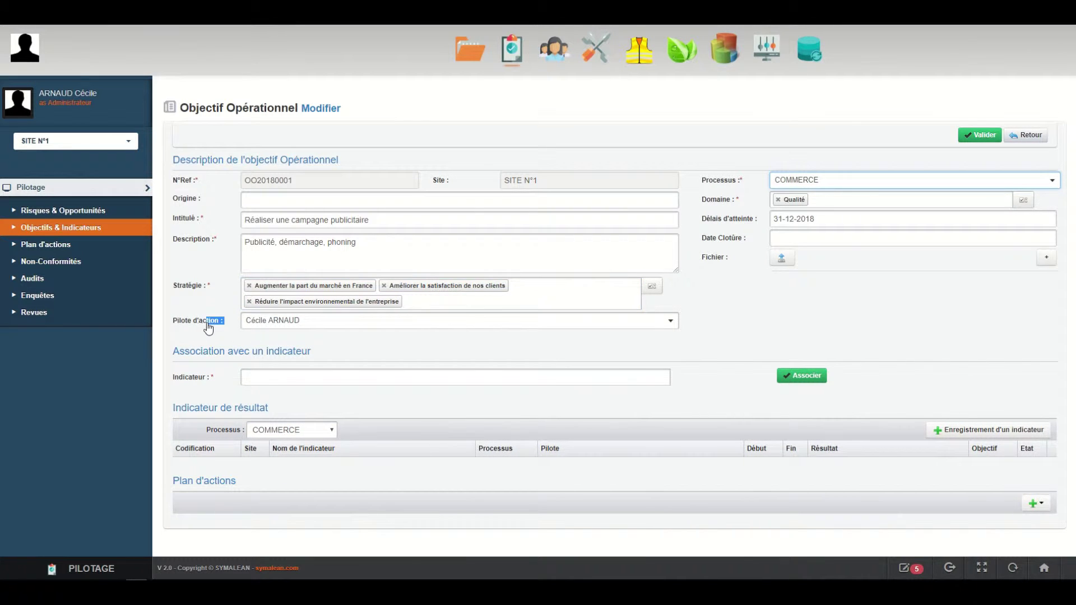
{"action": "left_click", "coordinate": [273, 322]}
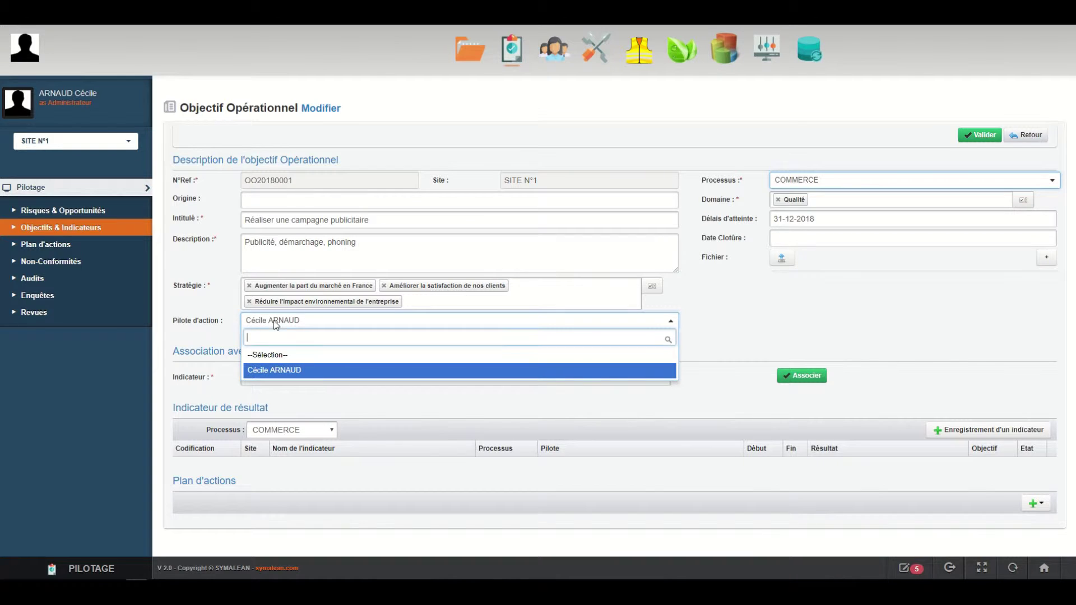
{"action": "left_click", "coordinate": [300, 372]}
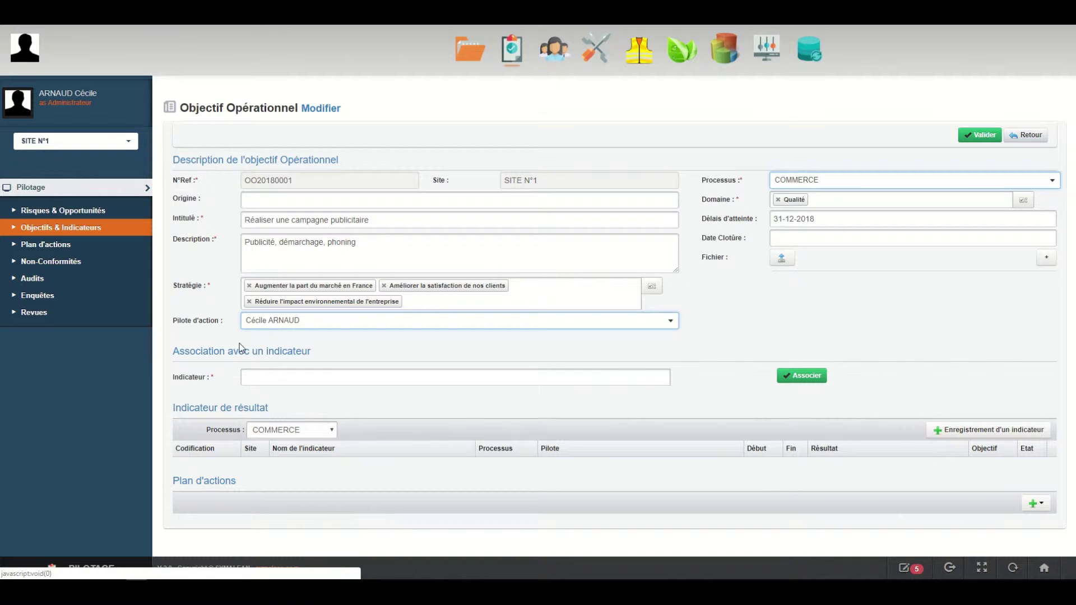
Check the new message notifications and the indicator and action plan sections of the operational objective.
{"action": "left_click", "coordinate": [913, 569]}
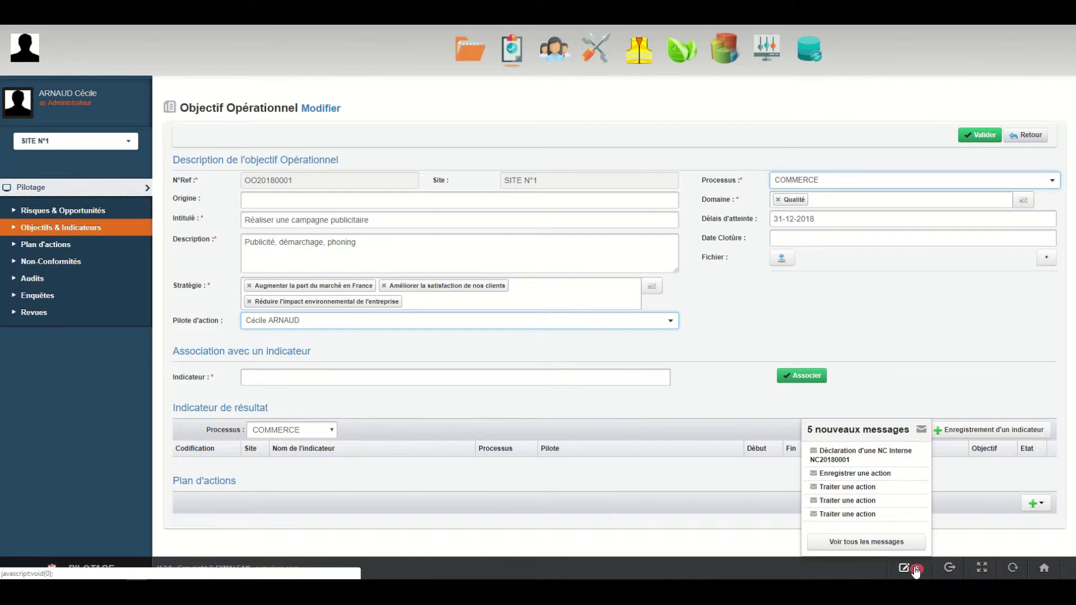
{"action": "left_click", "coordinate": [914, 569]}
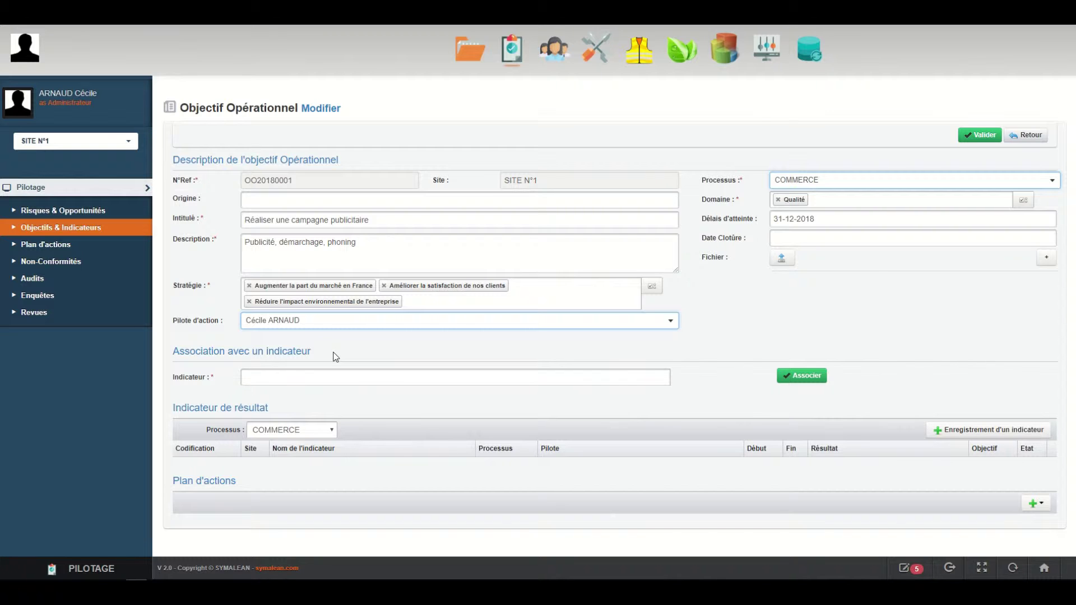
{"action": "scroll", "coordinate": [335, 357], "scroll_direction": "down", "scroll_amount": 1}
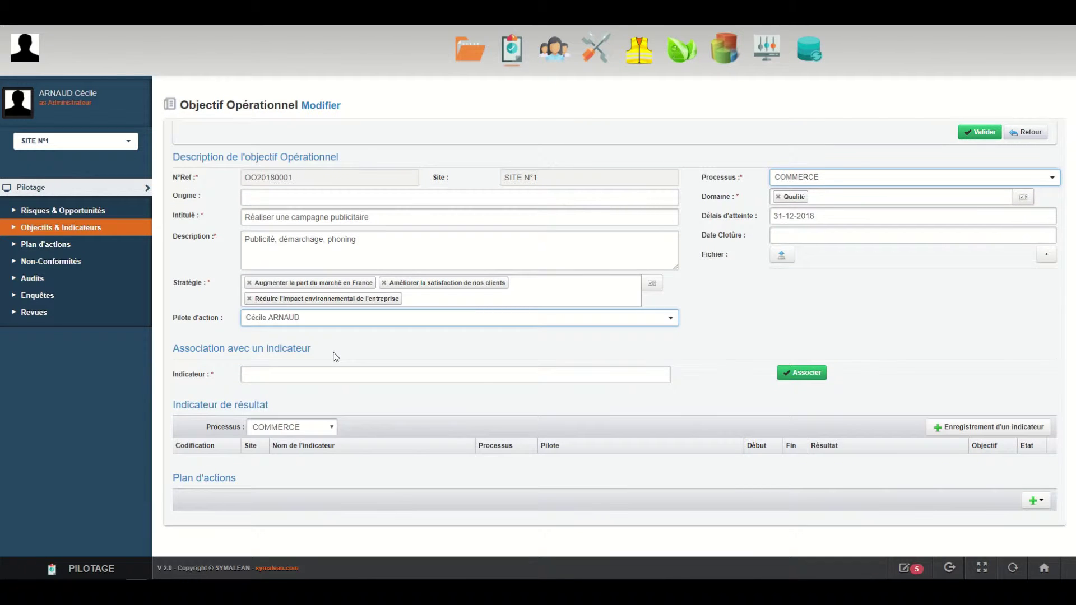
{"action": "left_click_drag", "start_coordinate": [187, 483], "coordinate": [241, 482]}
{"action": "left_click", "coordinate": [246, 482]}
Open the view of the NC indicator from the indicator list and examine its monthly results and graph.
{"action": "left_click", "coordinate": [73, 233]}
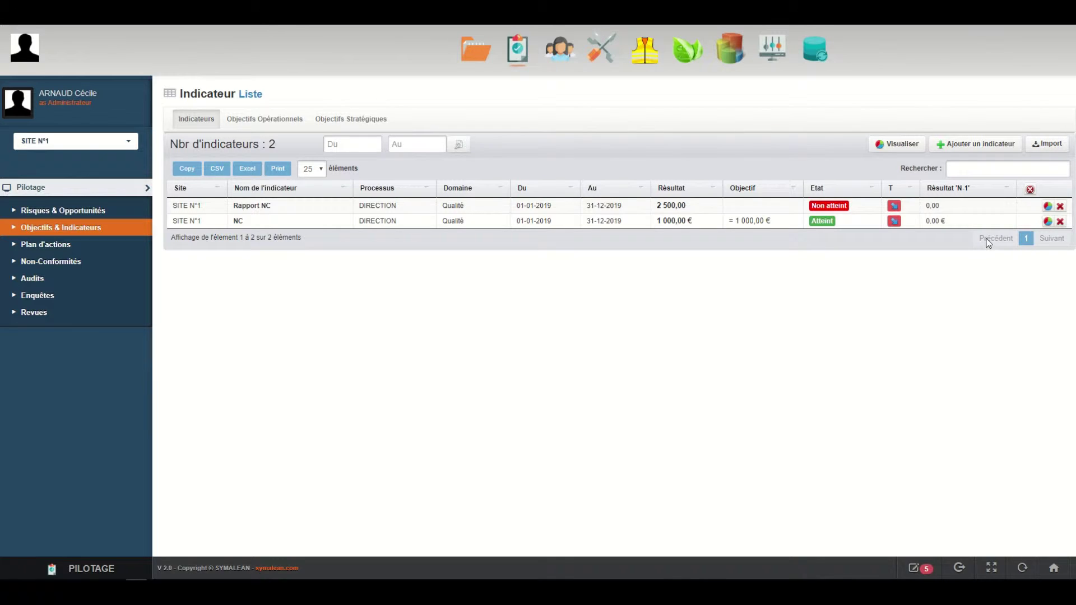
{"action": "left_click", "coordinate": [1048, 222]}
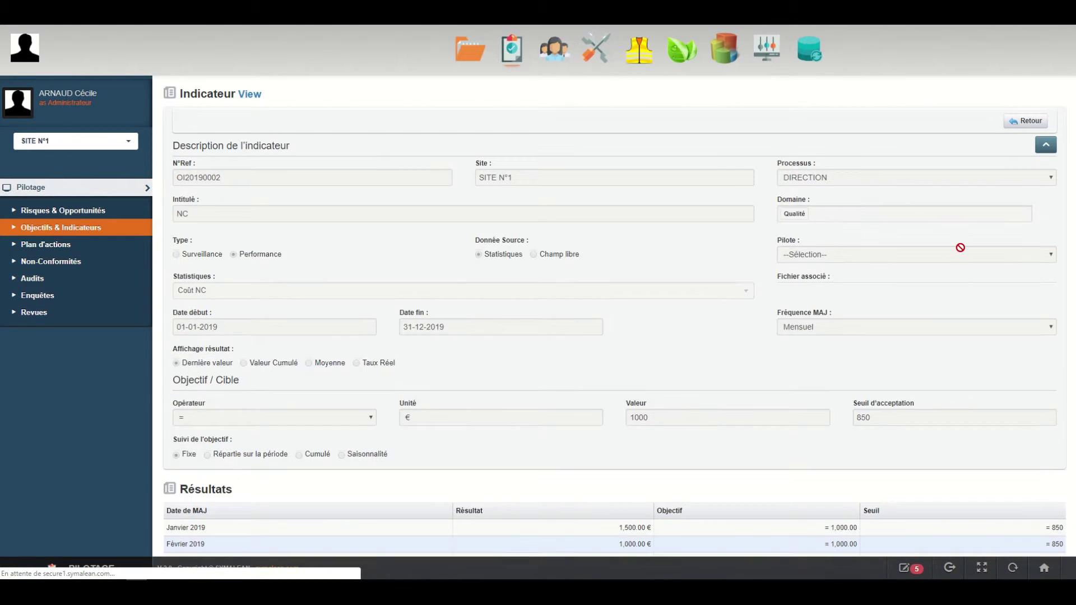
{"action": "scroll", "coordinate": [960, 248], "scroll_direction": "down", "scroll_amount": 6}
{"action": "scroll", "coordinate": [960, 247], "scroll_direction": "down", "scroll_amount": 3}
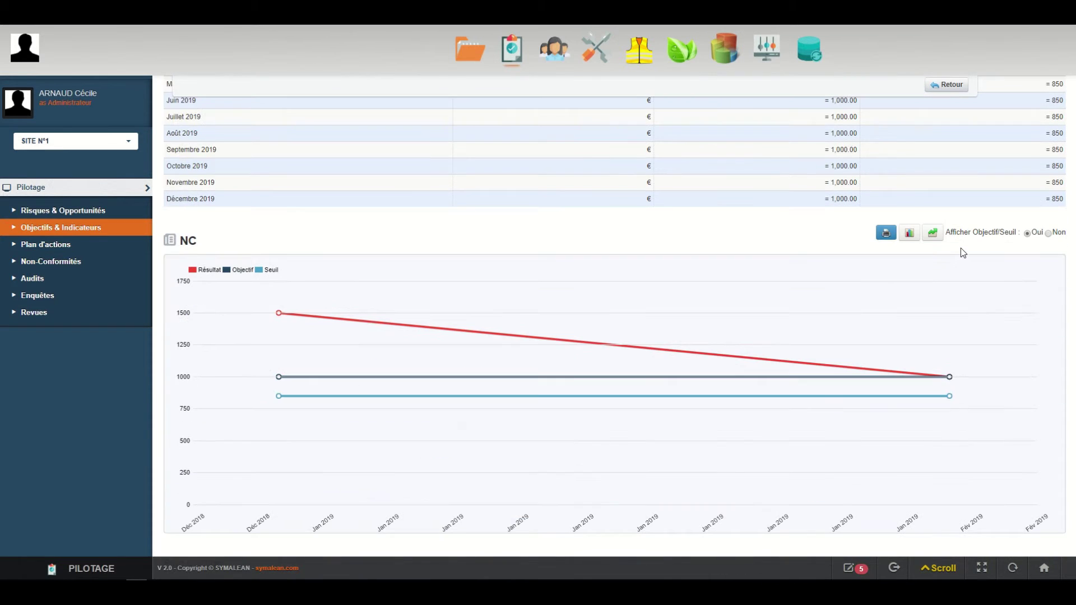
Open the action plan register and sort its actions by Origine and by Etat.
{"action": "left_click", "coordinate": [103, 227]}
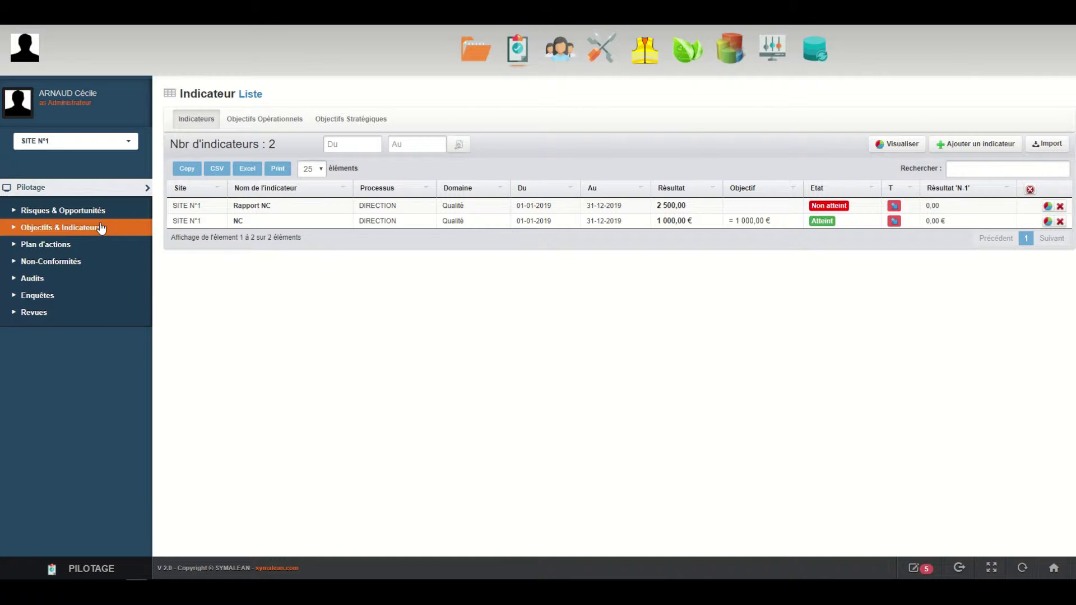
{"action": "left_click", "coordinate": [84, 244]}
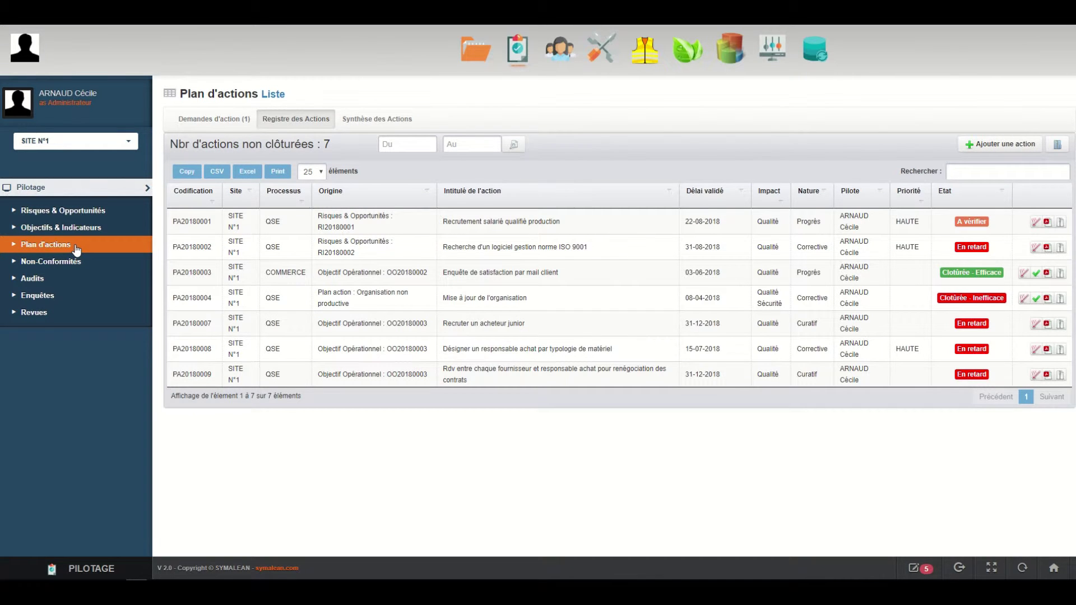
{"action": "left_click", "coordinate": [77, 248]}
{"action": "left_click", "coordinate": [303, 198]}
{"action": "left_click", "coordinate": [395, 200]}
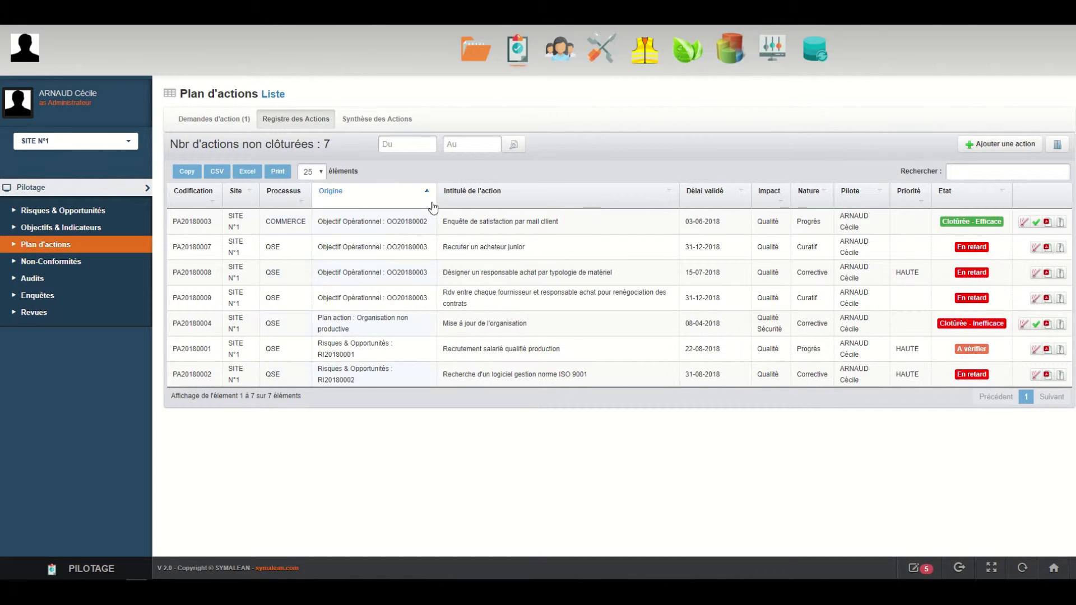
{"action": "left_click", "coordinate": [980, 202]}
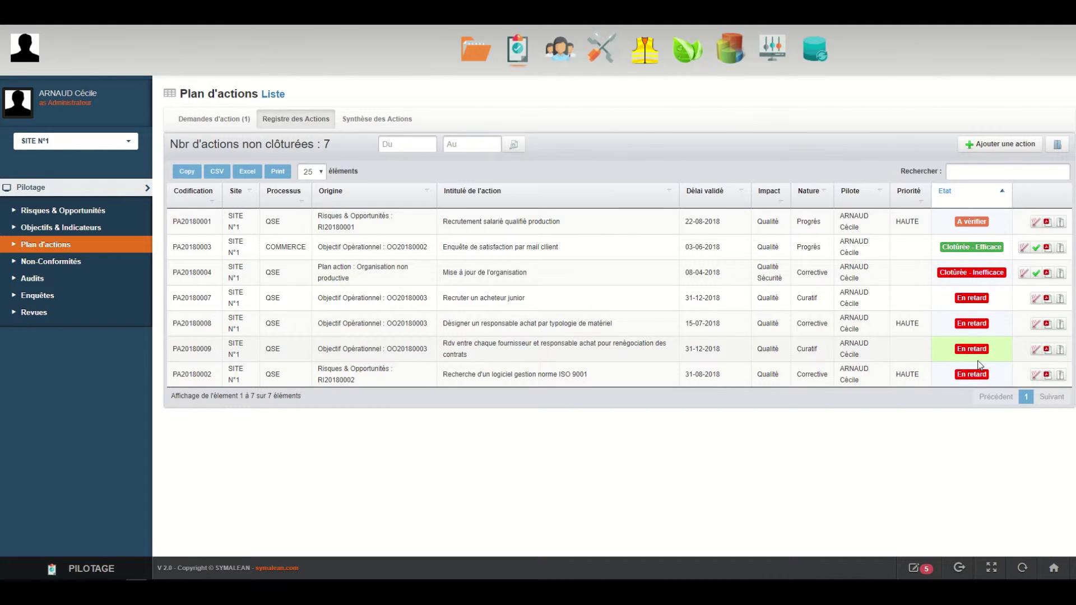
Open the action "Recrutement salarié qualifié production" for editing and add Environnement to its impacts, keeping the process QSE.
{"action": "left_click", "coordinate": [479, 223]}
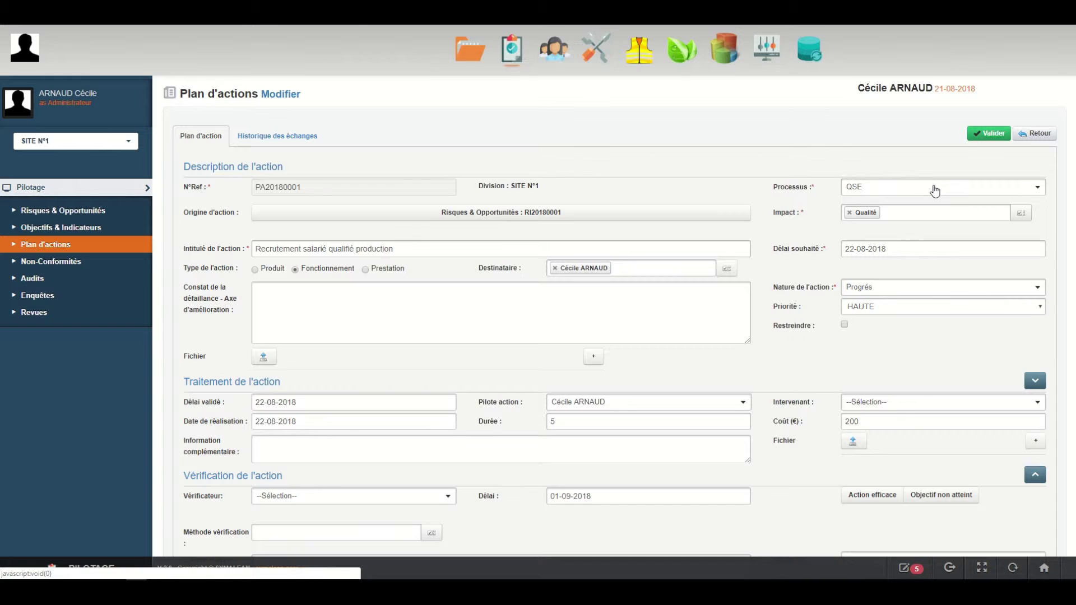
{"action": "left_click", "coordinate": [933, 188]}
{"action": "left_click", "coordinate": [929, 251]}
{"action": "left_click", "coordinate": [926, 213]}
{"action": "left_click", "coordinate": [934, 246]}
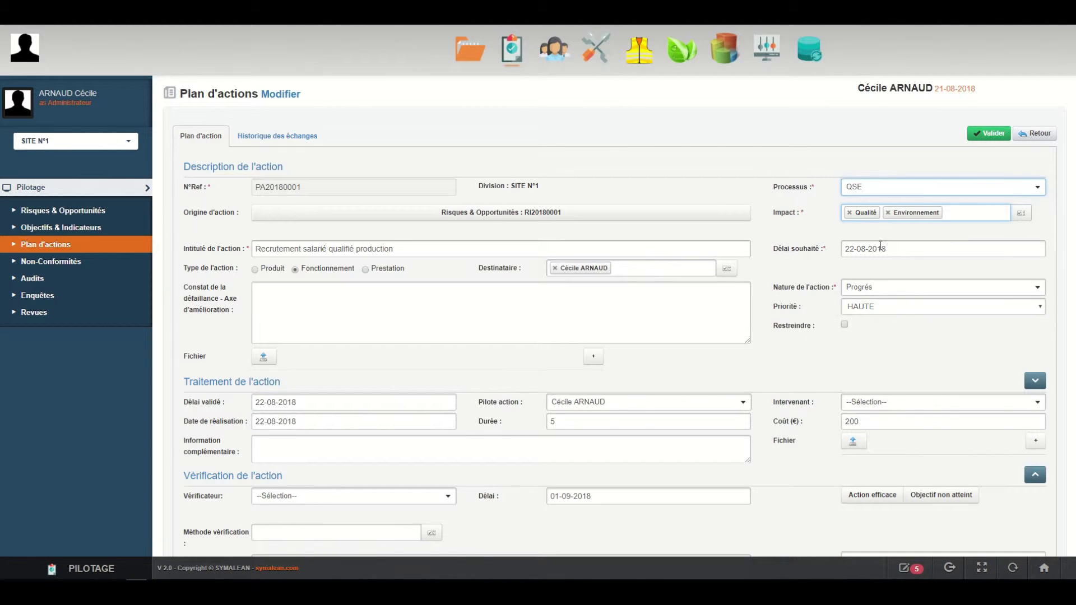
Enable the Restreindre option so that access to the action can be limited by role.
{"action": "left_click", "coordinate": [819, 251]}
{"action": "left_click", "coordinate": [819, 287]}
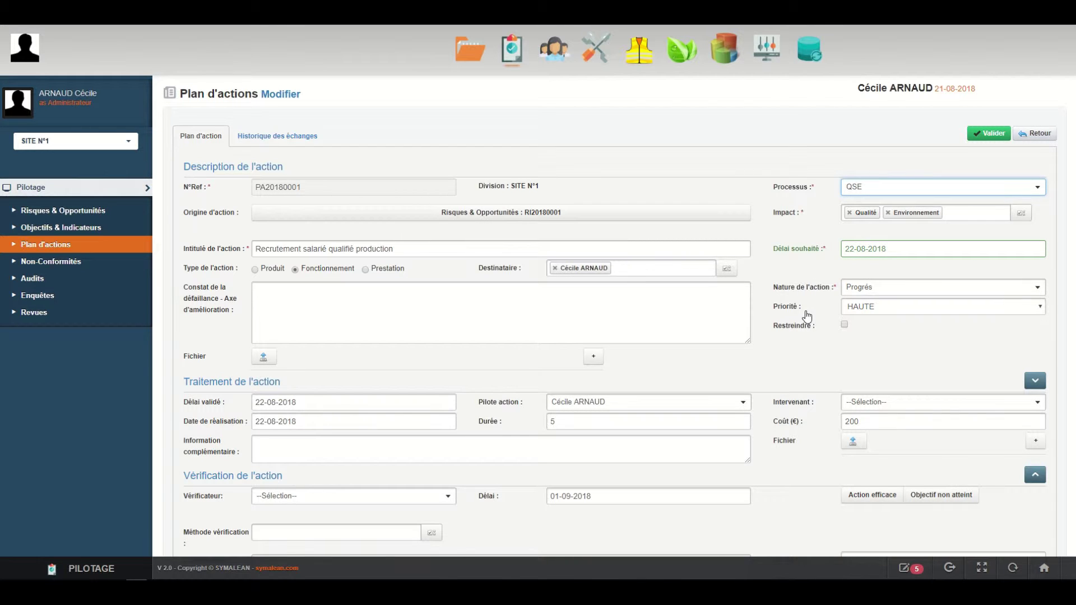
{"action": "left_click", "coordinate": [844, 325]}
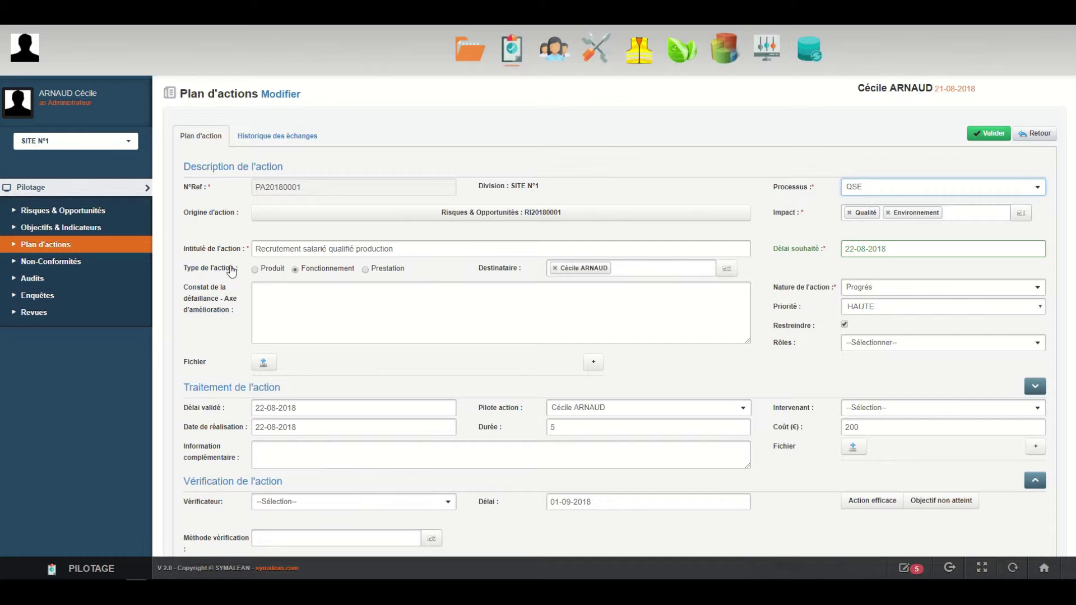
Check the action type options, the recipient field and the description area of the action.
{"action": "left_click_drag", "start_coordinate": [200, 272], "coordinate": [233, 272]}
{"action": "left_click", "coordinate": [370, 268]}
{"action": "left_click", "coordinate": [631, 270]}
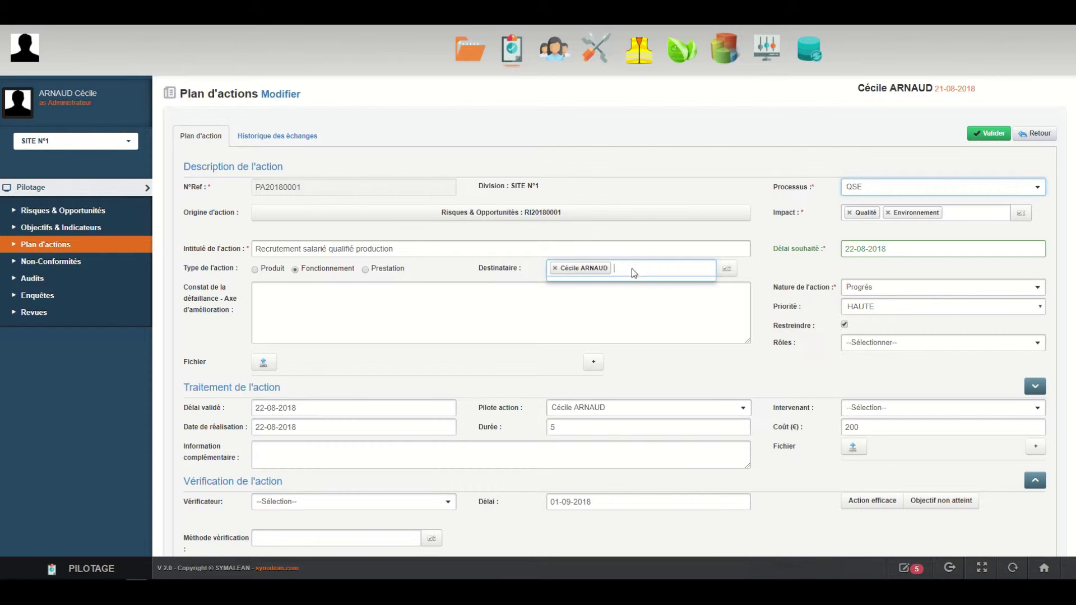
{"action": "left_click", "coordinate": [600, 316]}
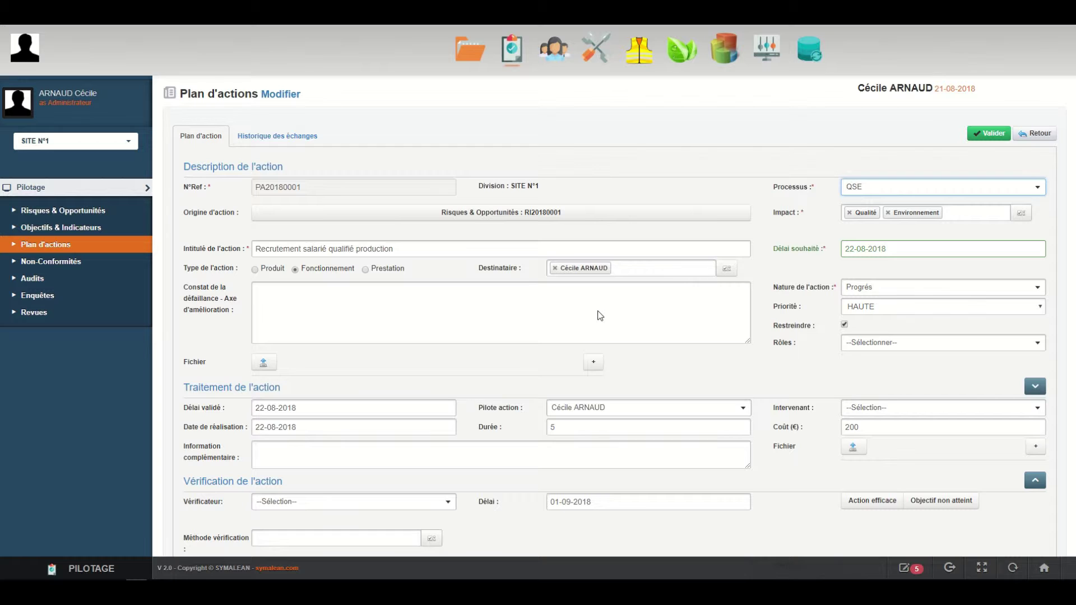
Add two more file rows to the description section of the action.
{"action": "scroll", "coordinate": [598, 313], "scroll_direction": "down", "scroll_amount": 1}
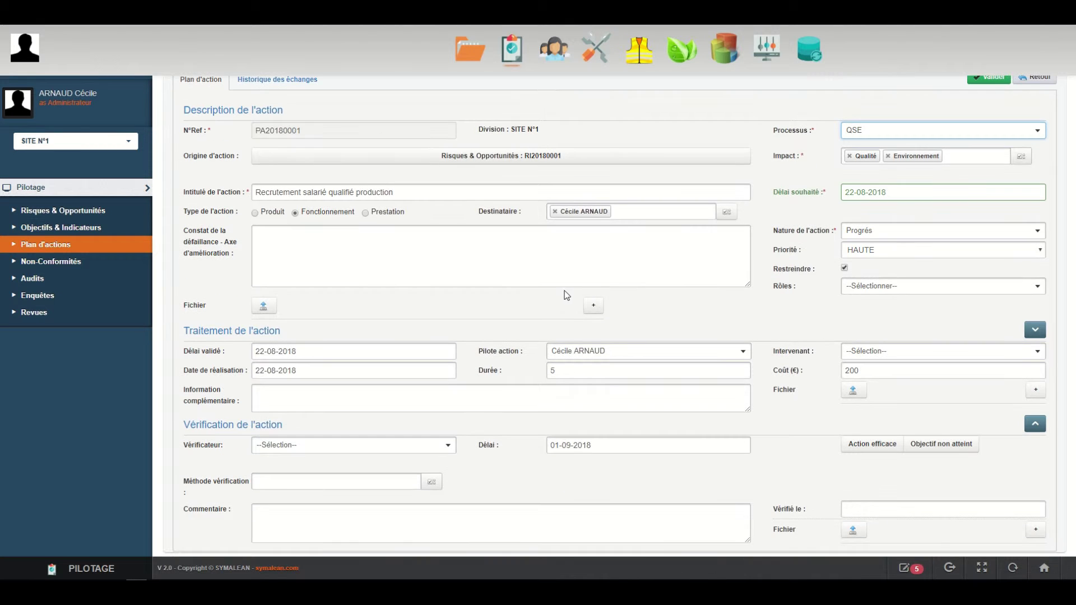
{"action": "left_click", "coordinate": [594, 307]}
{"action": "left_click", "coordinate": [593, 306]}
{"action": "scroll", "coordinate": [594, 308], "scroll_direction": "down", "scroll_amount": 1}
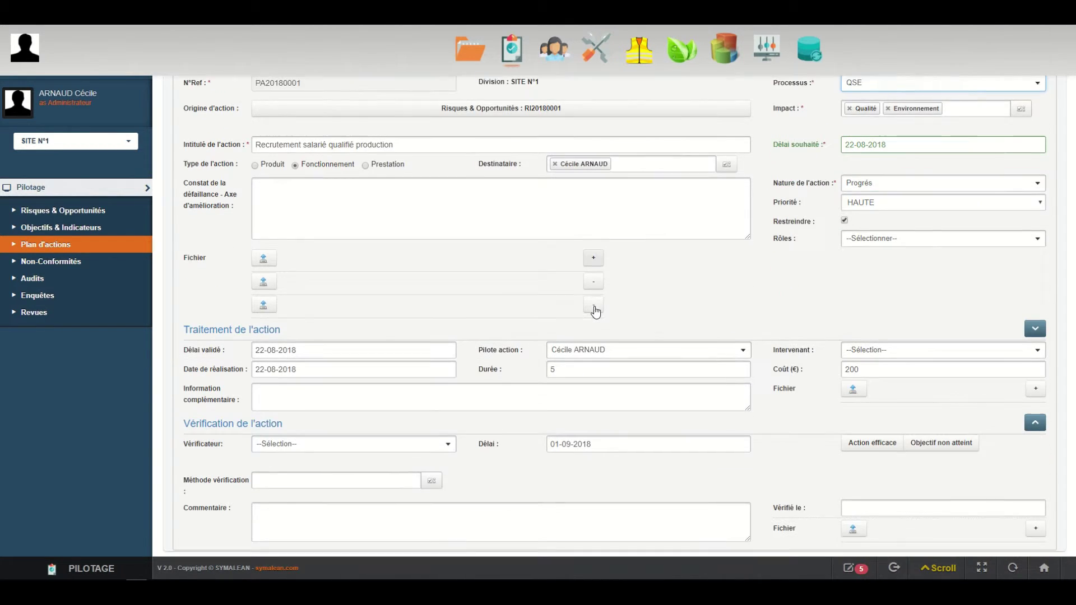
Examine the action's treatment section, the action pilot, the message notifications and the verification fields.
{"action": "left_click_drag", "start_coordinate": [476, 344], "coordinate": [511, 343]}
{"action": "left_click", "coordinate": [510, 343]}
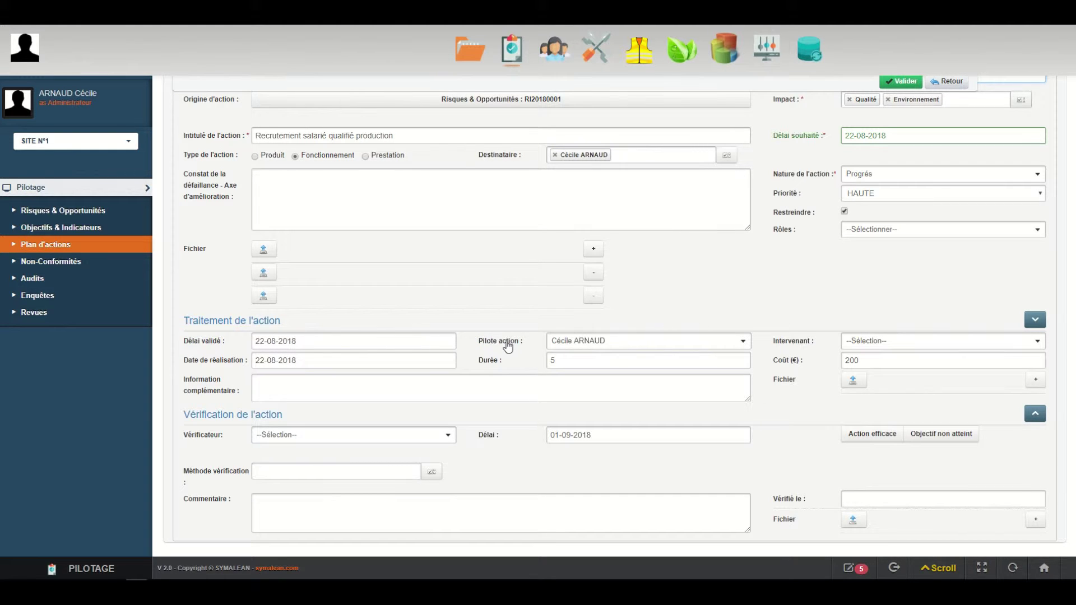
{"action": "left_click", "coordinate": [849, 568]}
{"action": "left_click", "coordinate": [849, 568]}
{"action": "scroll", "coordinate": [775, 321], "scroll_direction": "down", "scroll_amount": 1}
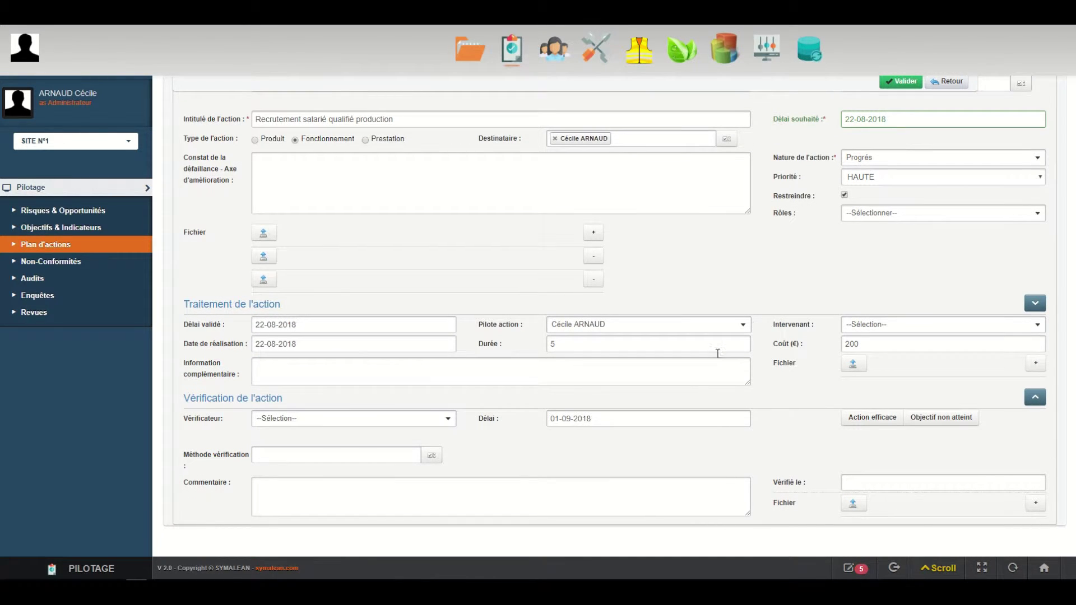
{"action": "left_click_drag", "start_coordinate": [254, 398], "coordinate": [299, 400]}
{"action": "left_click", "coordinate": [300, 400]}
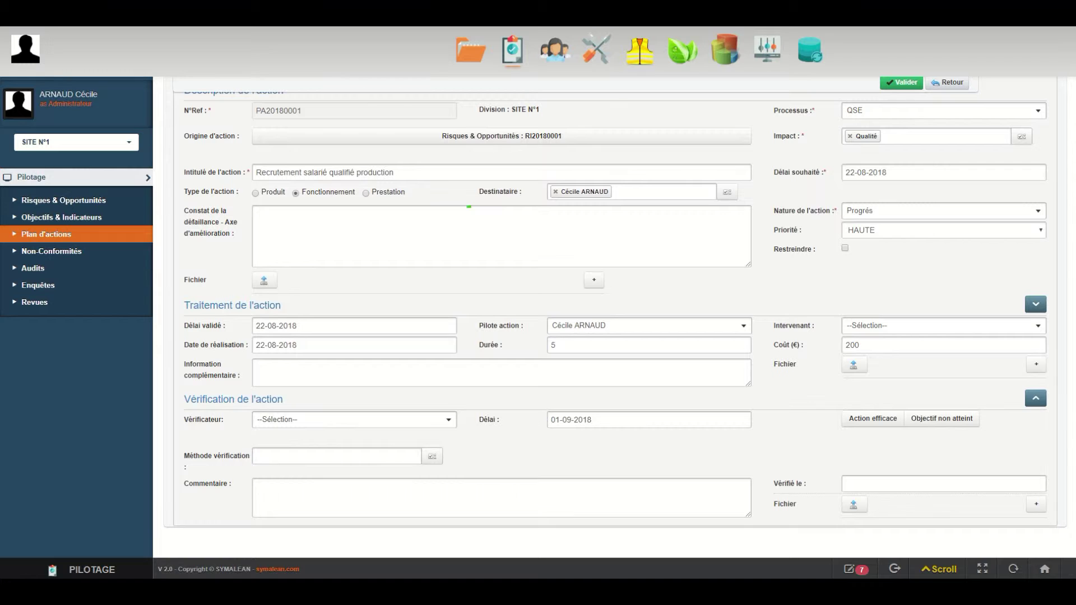
{"action": "left_click", "coordinate": [336, 456]}
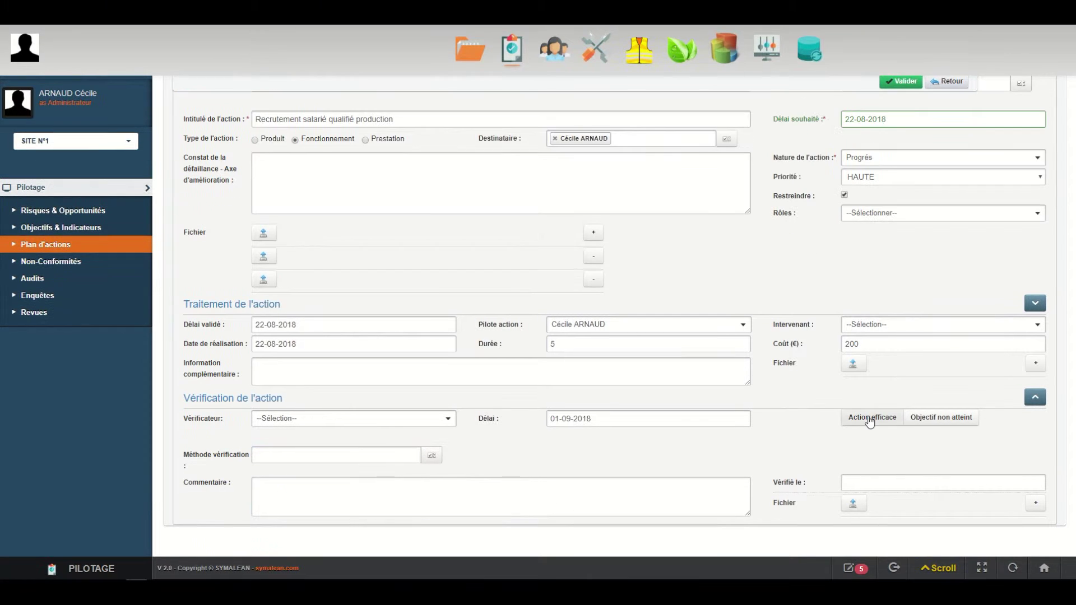
Try the verification result Action efficace and set it to Objectif non atteint, showing the additional action plan section.
{"action": "left_click", "coordinate": [869, 419]}
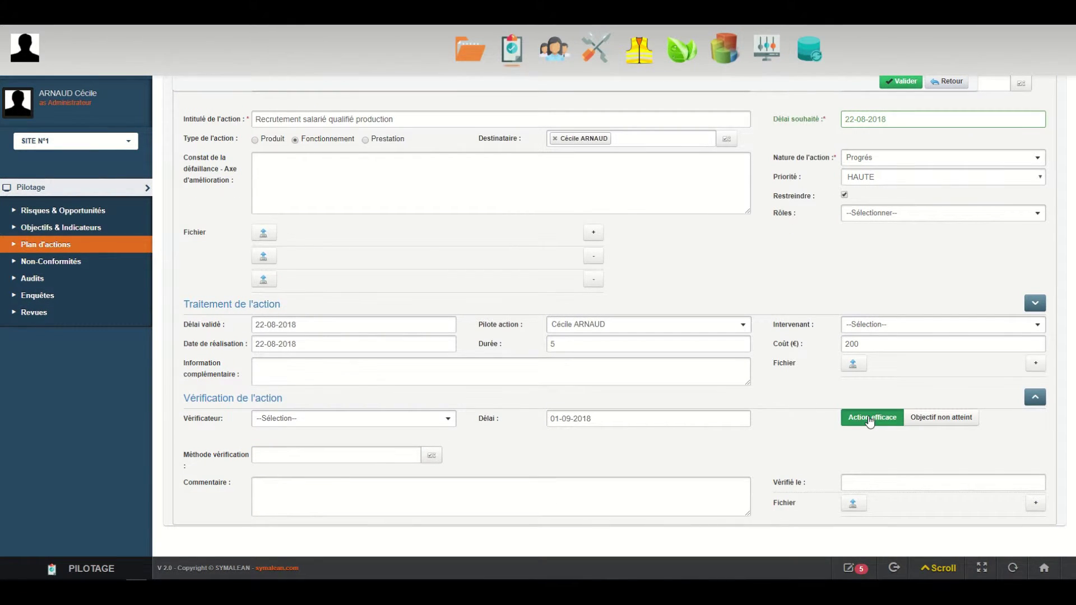
{"action": "left_click", "coordinate": [933, 418]}
{"action": "scroll", "coordinate": [930, 421], "scroll_direction": "down", "scroll_amount": 1}
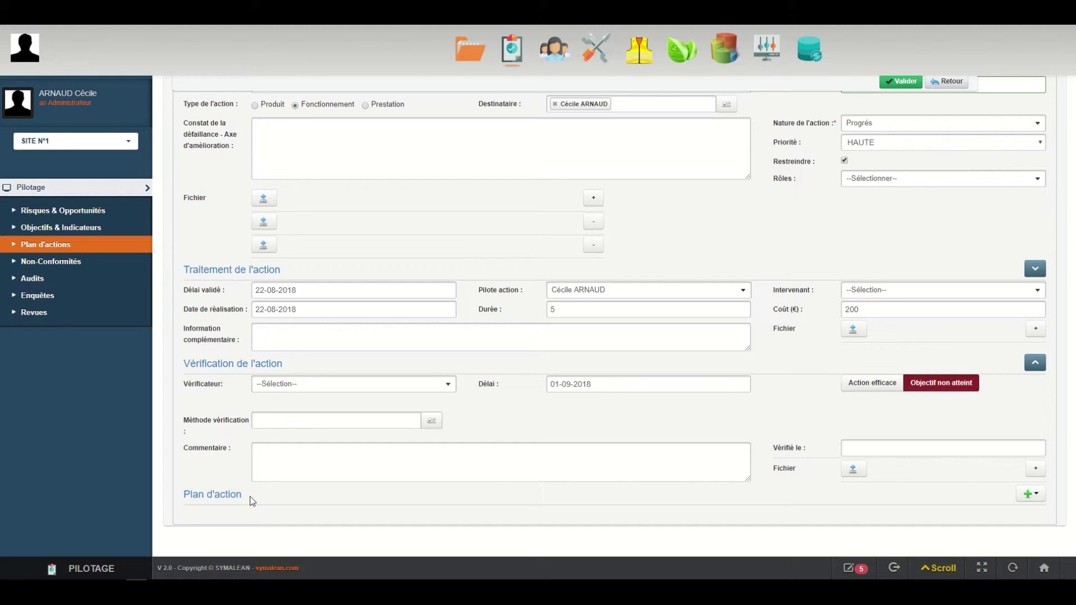
Open the action's exchange history and choose to attach the action report to the e-mail.
{"action": "scroll", "coordinate": [329, 480], "scroll_direction": "up", "scroll_amount": 3}
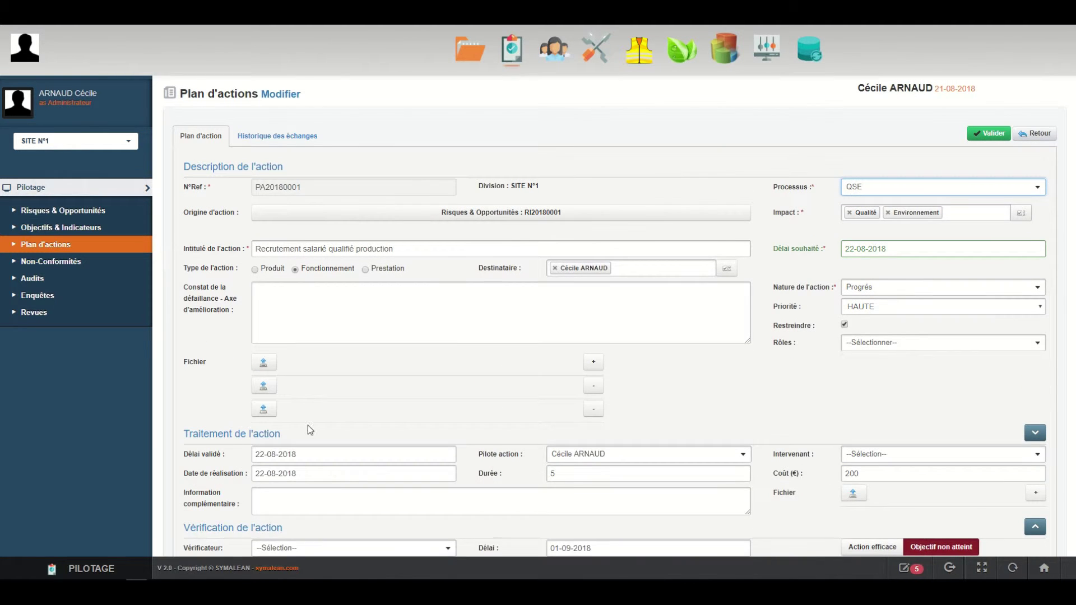
{"action": "left_click", "coordinate": [289, 139]}
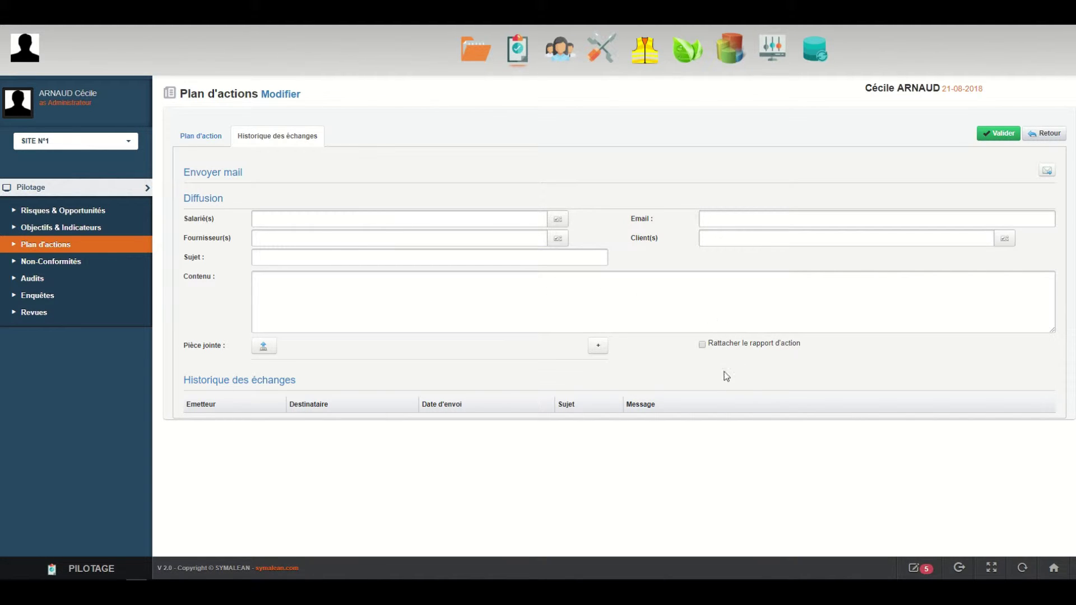
{"action": "left_click", "coordinate": [702, 345]}
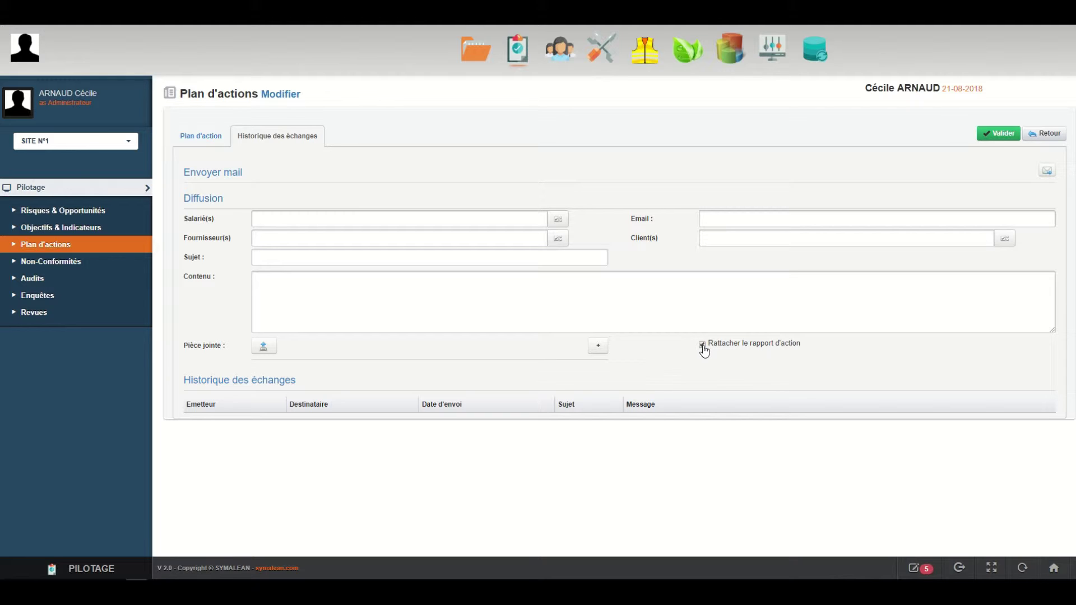
{"action": "left_click_drag", "start_coordinate": [203, 386], "coordinate": [304, 378]}
{"action": "left_click", "coordinate": [305, 378]}
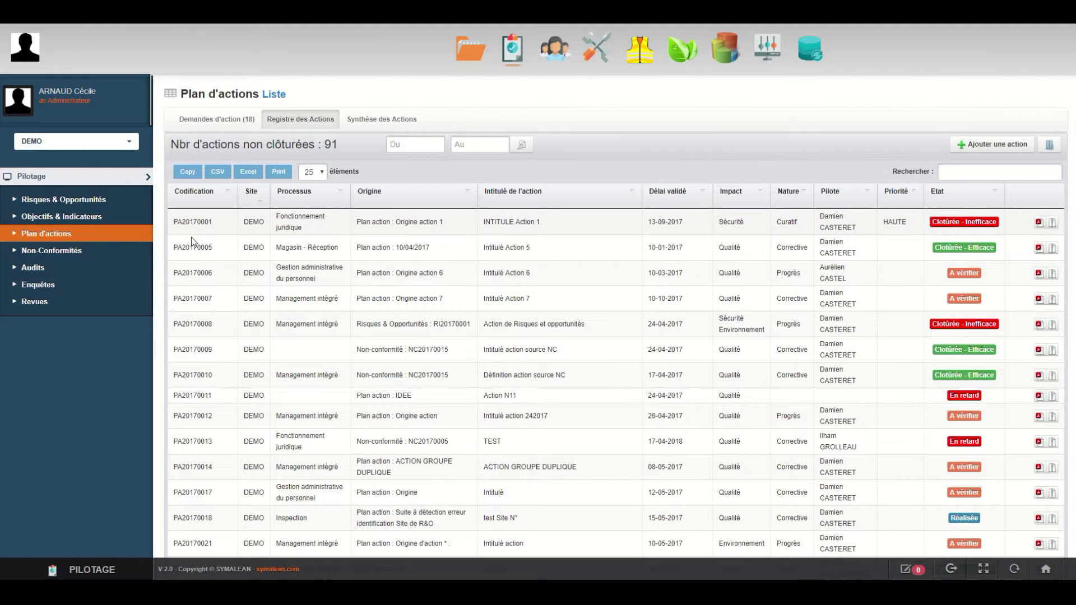
Open the non-conformity register, check the types that can be recorded, and sort the list by Etat.
{"action": "left_click", "coordinate": [83, 256]}
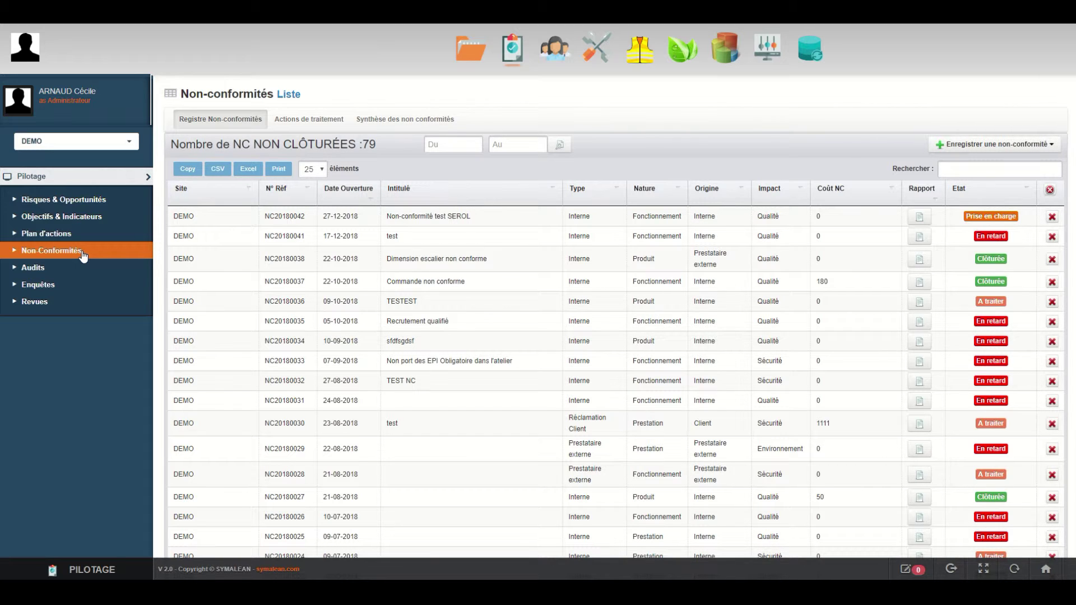
{"action": "left_click", "coordinate": [1015, 146]}
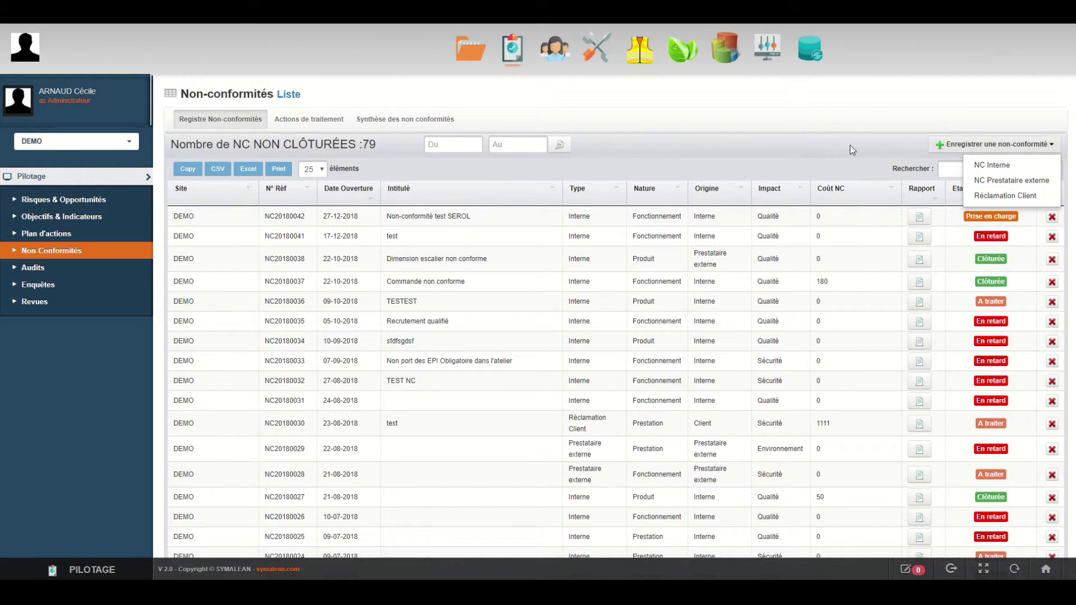
{"action": "left_click", "coordinate": [828, 152]}
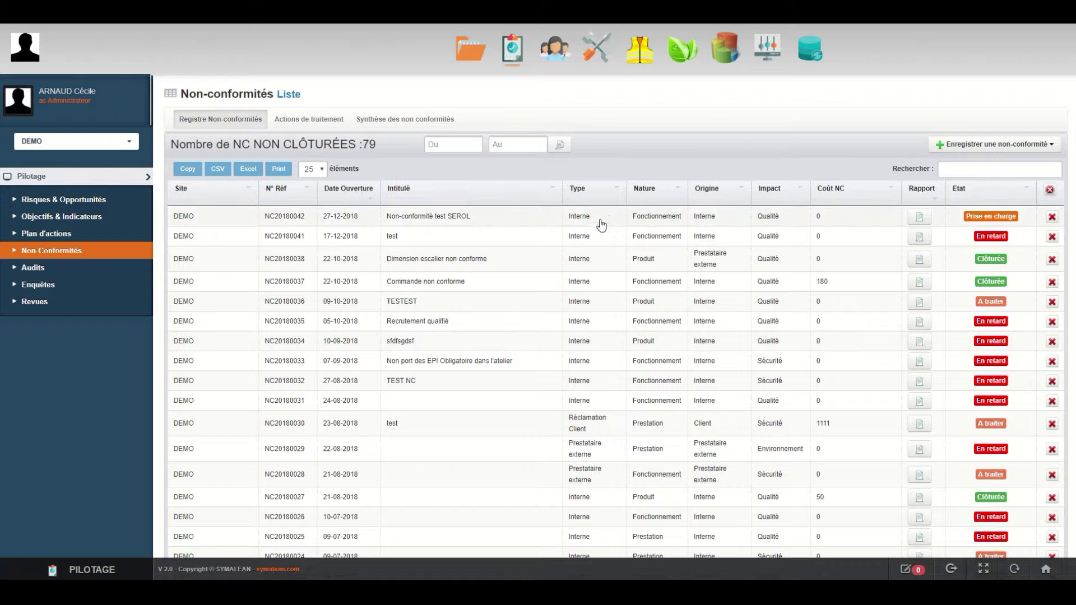
{"action": "left_click", "coordinate": [986, 196]}
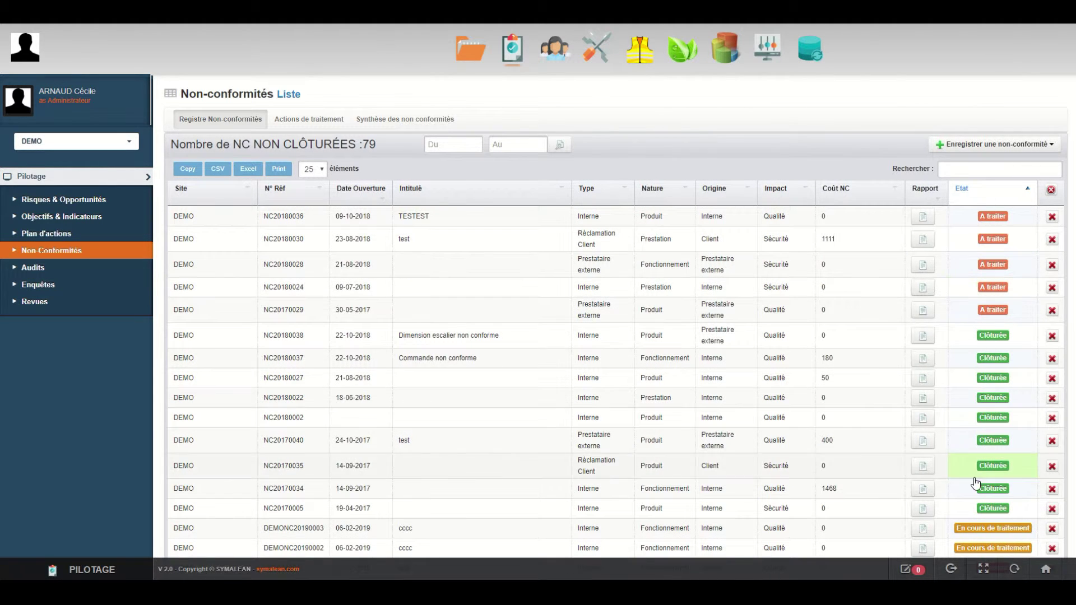
Search the non-conformities for "180018" and open the matching internal non-conformity for updating.
{"action": "left_click", "coordinate": [1012, 169]}
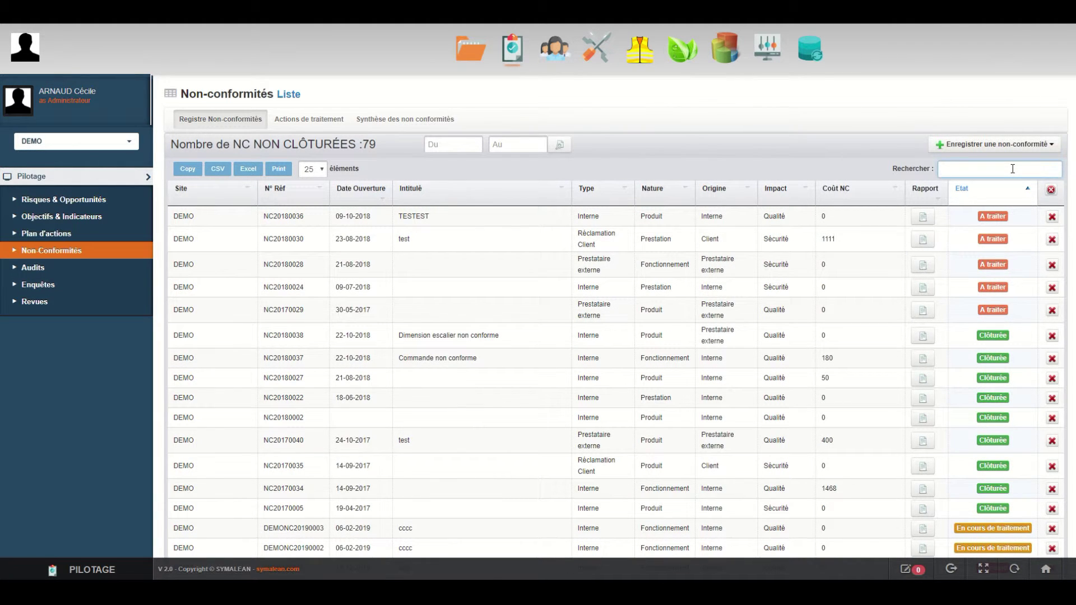
{"action": "type", "text": "180018"}
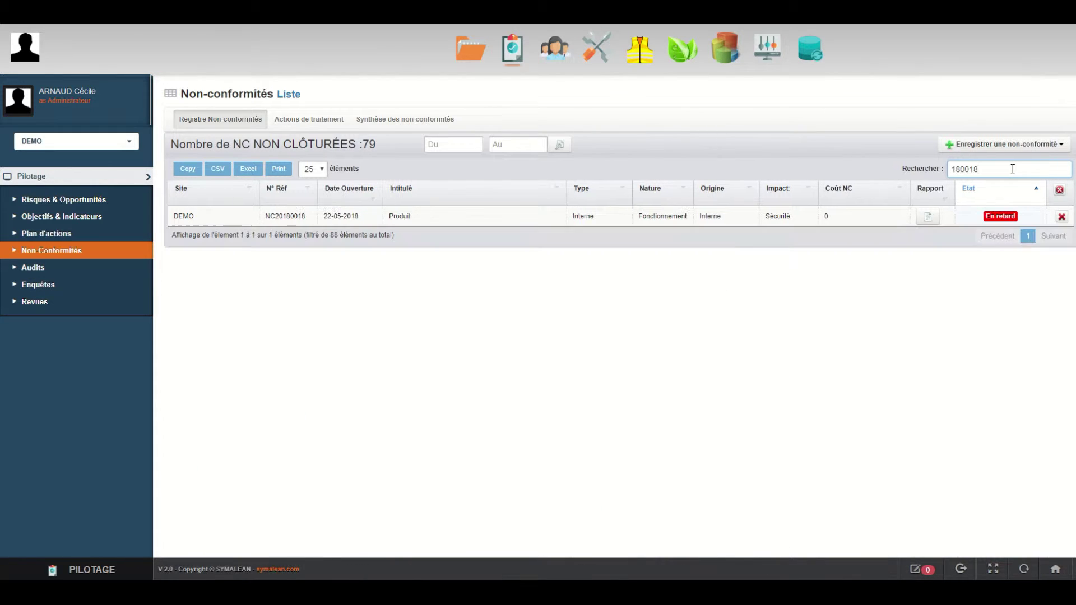
{"action": "left_click", "coordinate": [461, 220]}
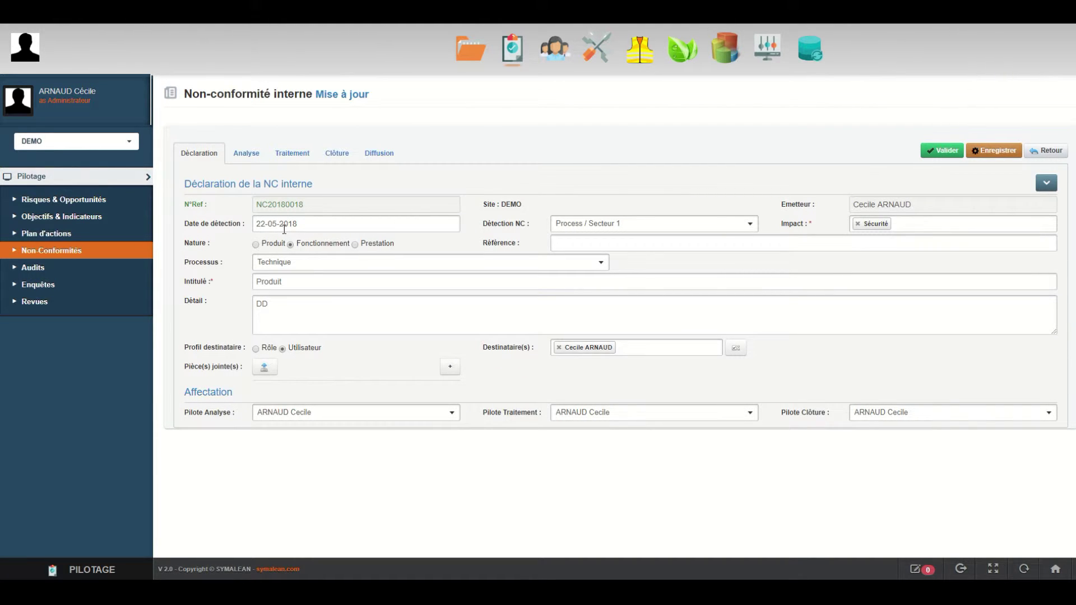
Try the nature Produit with product lines for the non-conformity, and switch back to Fonctionnement.
{"action": "left_click", "coordinate": [911, 226]}
{"action": "left_click", "coordinate": [822, 224]}
{"action": "left_click", "coordinate": [256, 244]}
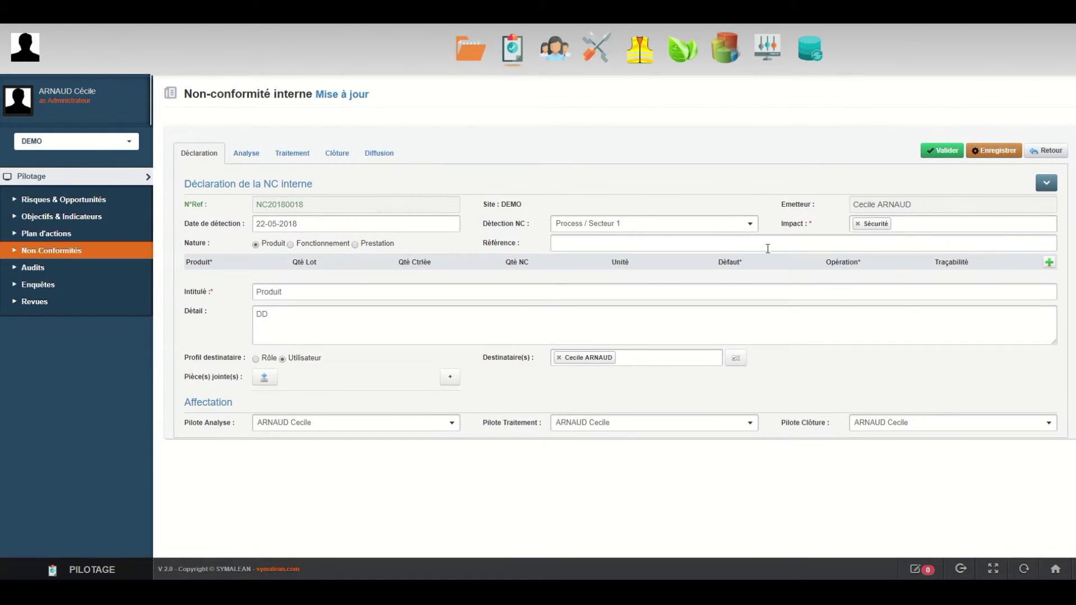
{"action": "left_click", "coordinate": [1047, 263]}
{"action": "left_click", "coordinate": [1047, 264]}
{"action": "left_click", "coordinate": [290, 244]}
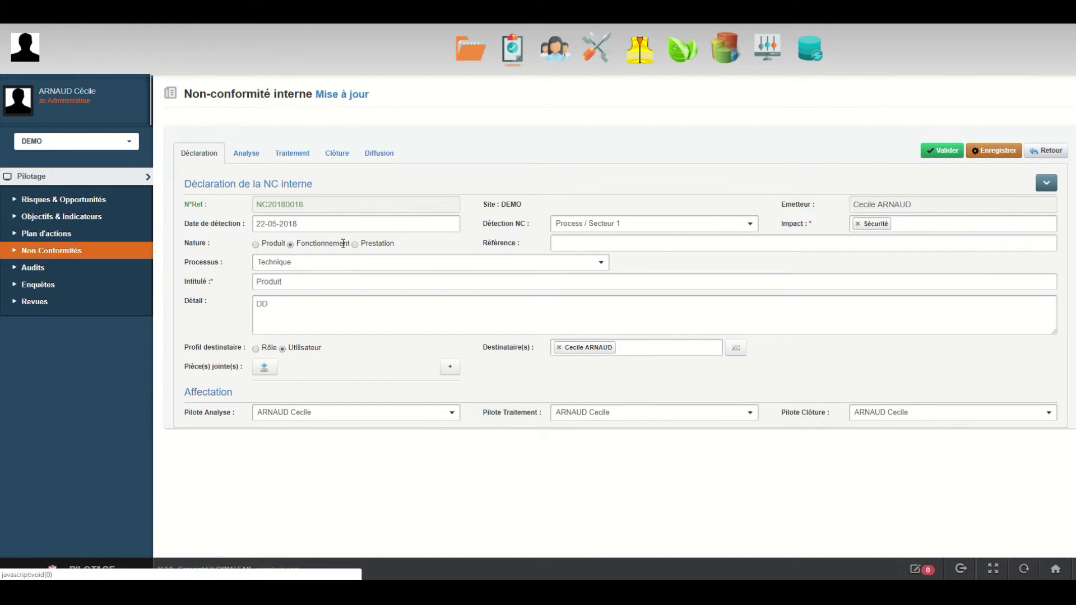
Set the non-conformity's nature to Prestation and add two lines to the service and defect table.
{"action": "left_click", "coordinate": [355, 244]}
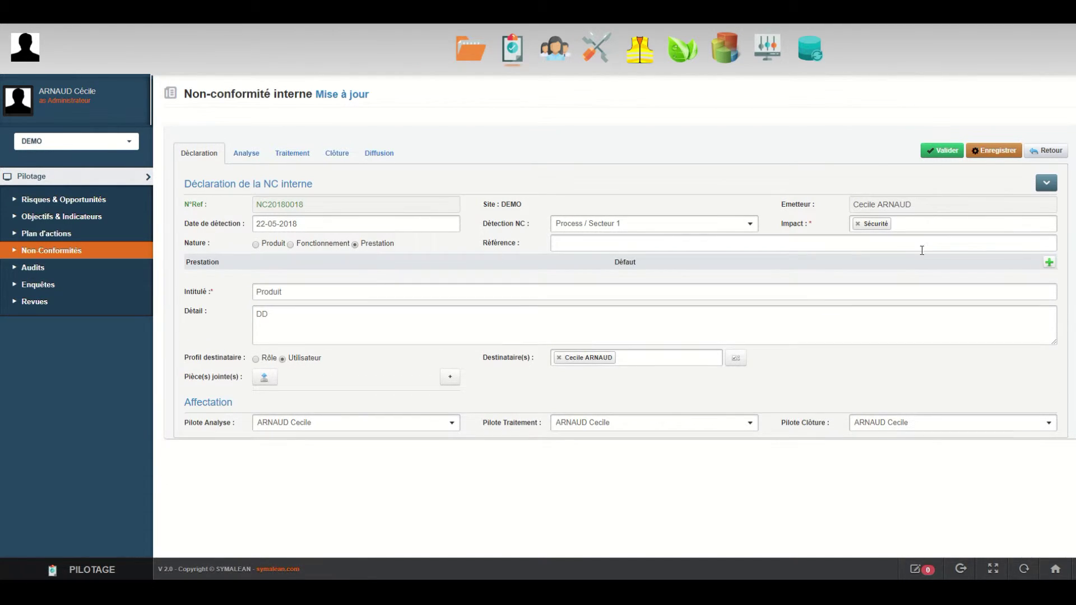
{"action": "left_click", "coordinate": [1047, 263]}
{"action": "left_click", "coordinate": [1047, 263]}
Set the recipient profile to Utilisateur and add two more attachment rows to the declaration.
{"action": "left_click", "coordinate": [531, 361]}
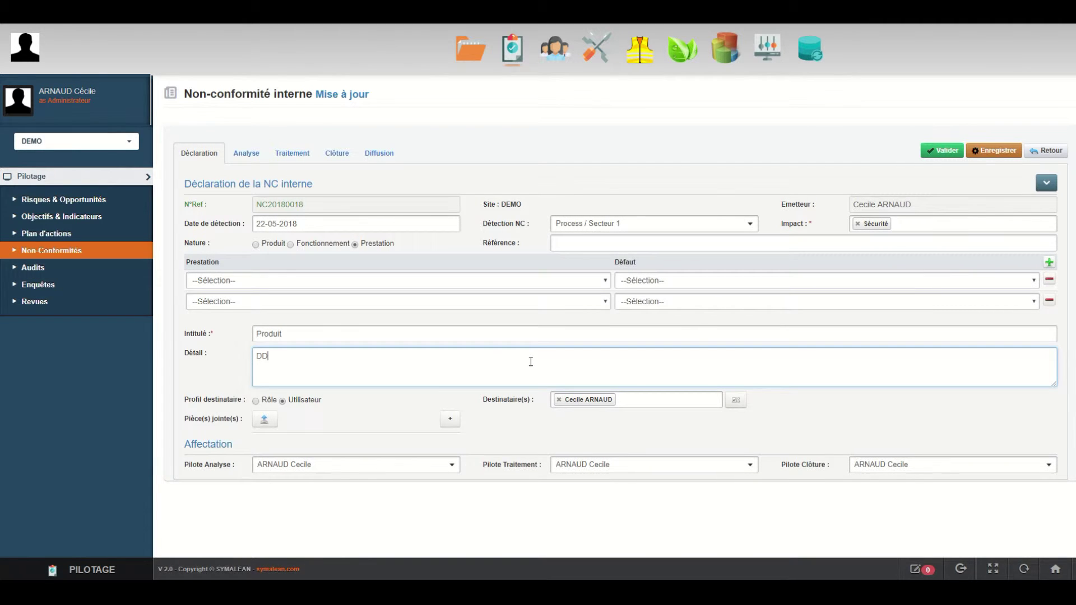
{"action": "left_click", "coordinate": [256, 404]}
{"action": "left_click", "coordinate": [283, 404]}
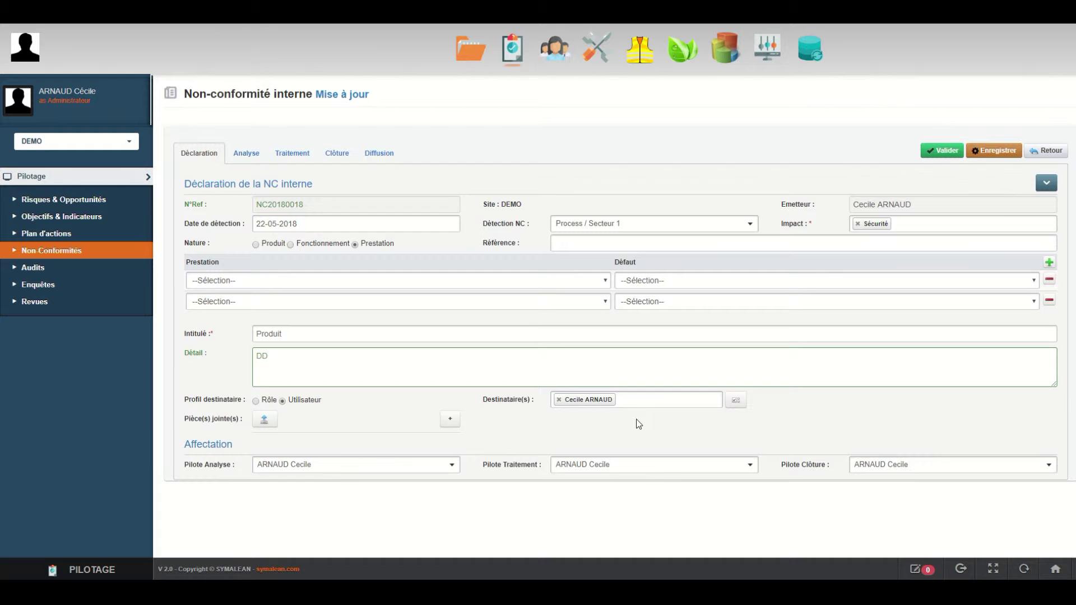
{"action": "left_click", "coordinate": [450, 419]}
{"action": "left_click", "coordinate": [450, 419]}
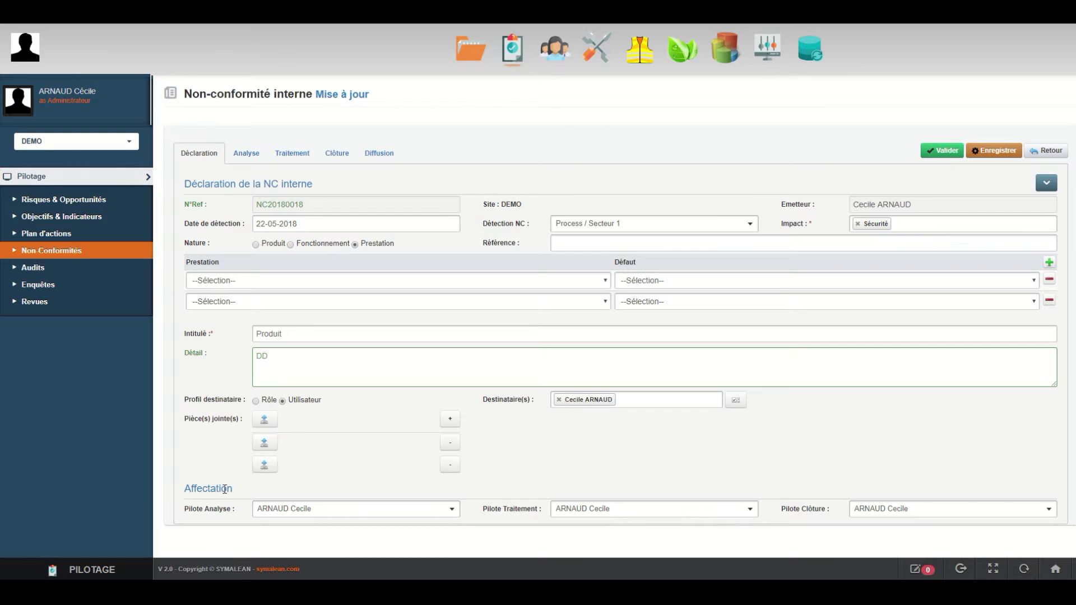
Look through the available analysis pilots in the declaration's Affectation section.
{"action": "left_click", "coordinate": [322, 513]}
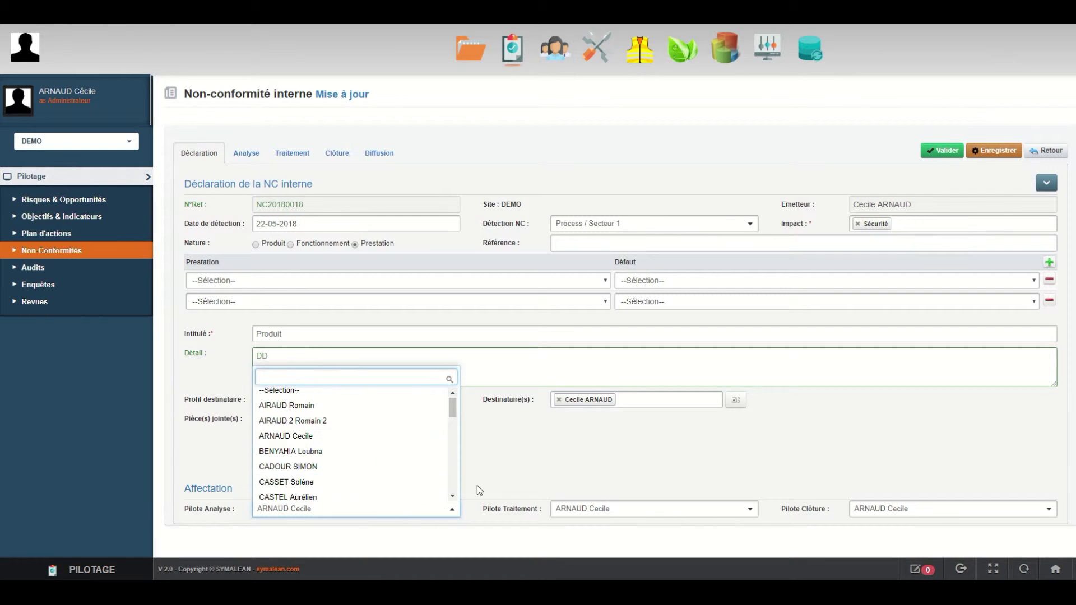
{"action": "left_click", "coordinate": [502, 483]}
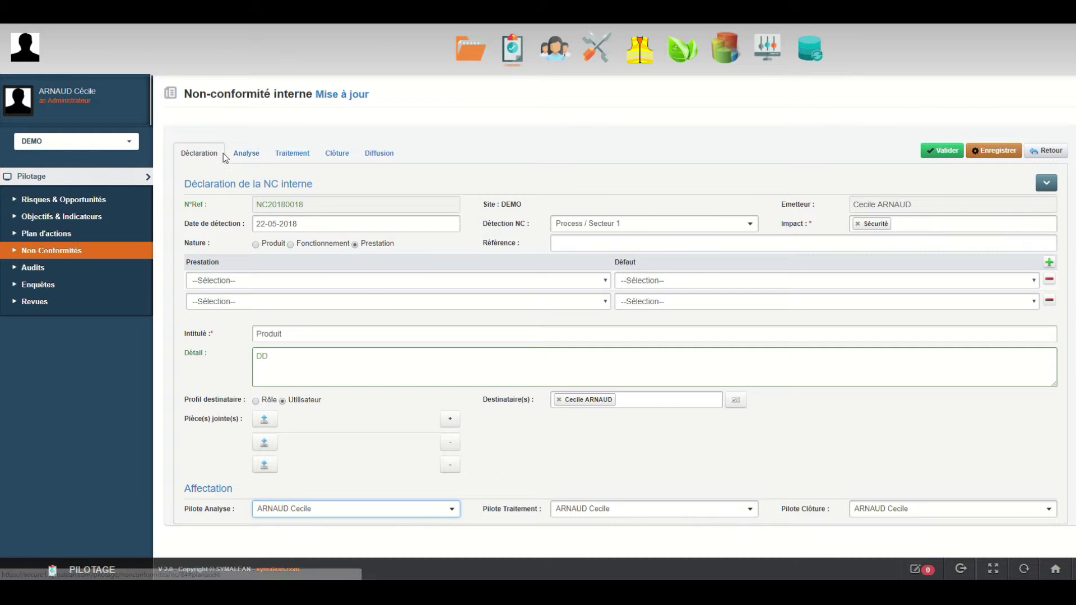
In the non-conformity's analysis, choose the process Management intégré, set the defect cause to Absence de consignes, and check the severity options.
{"action": "left_click", "coordinate": [245, 159]}
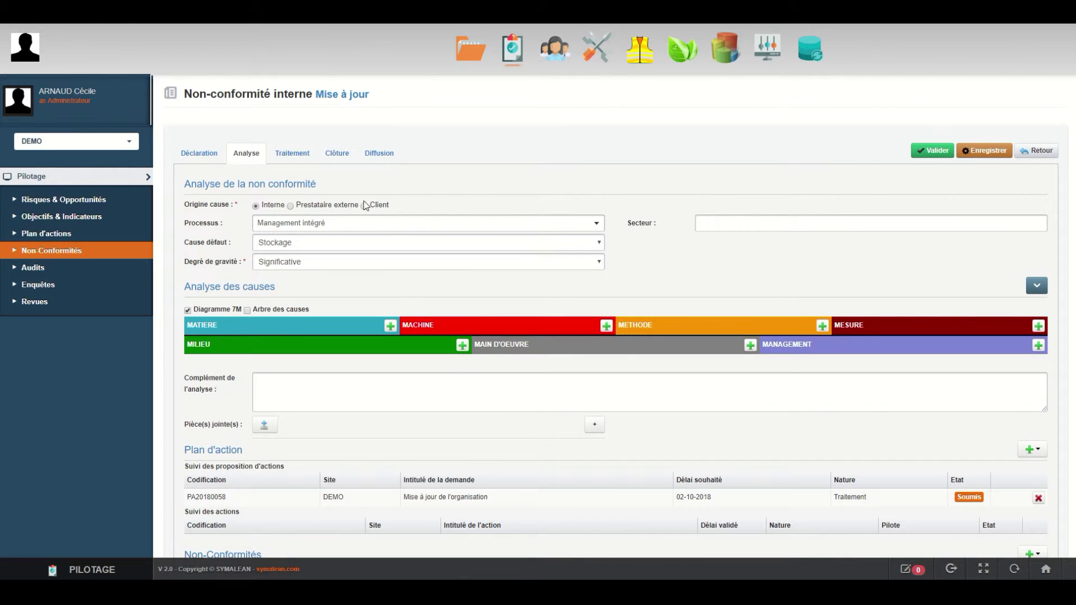
{"action": "left_click", "coordinate": [292, 223]}
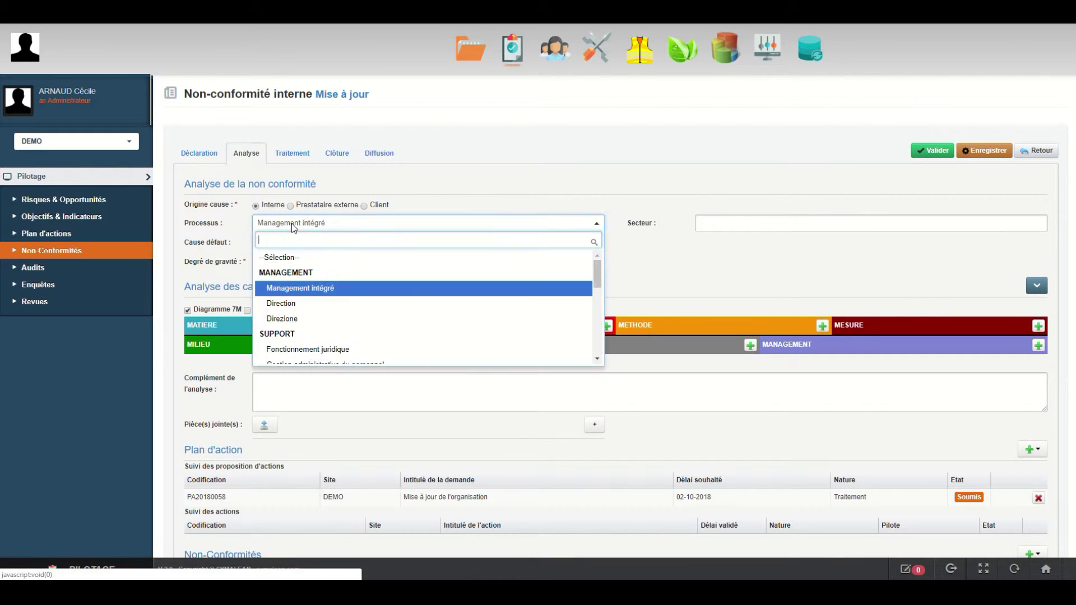
{"action": "left_click", "coordinate": [297, 287]}
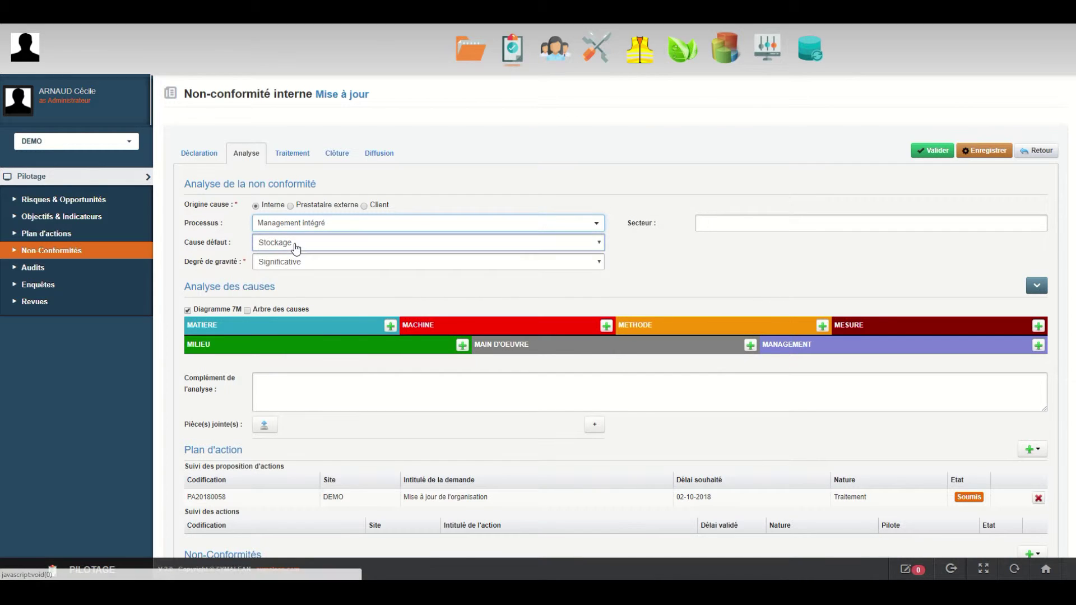
{"action": "left_click", "coordinate": [293, 247]}
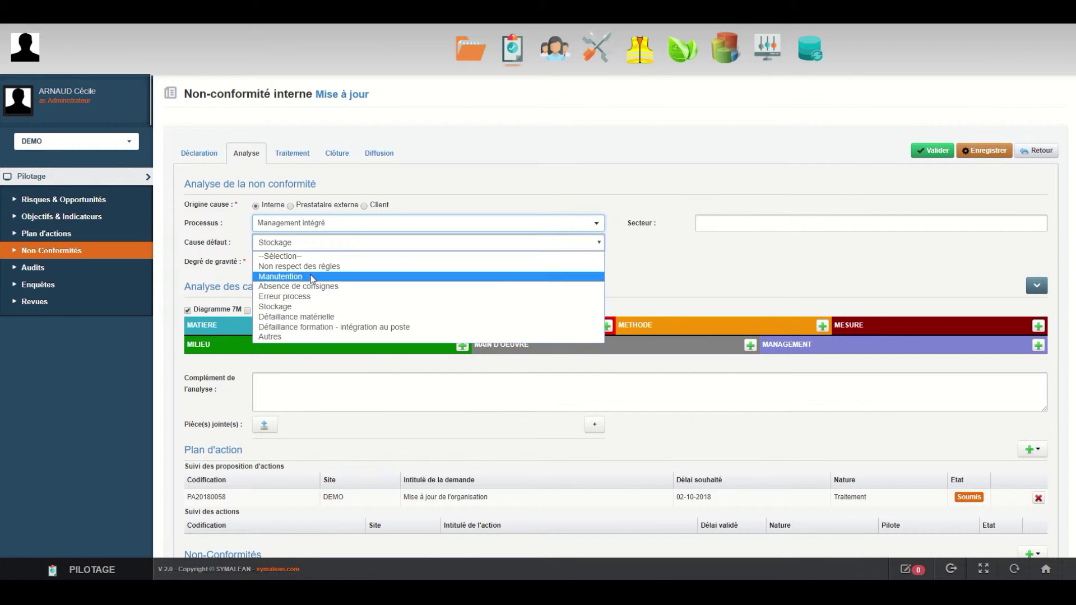
{"action": "left_click", "coordinate": [297, 286]}
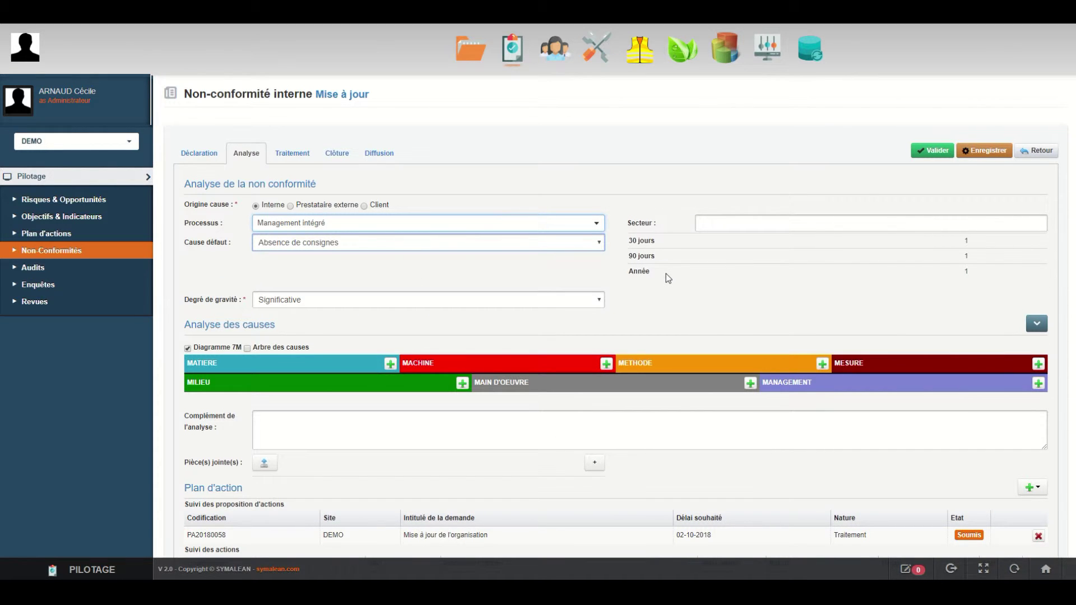
{"action": "left_click_drag", "start_coordinate": [198, 301], "coordinate": [222, 302]}
{"action": "left_click", "coordinate": [272, 301]}
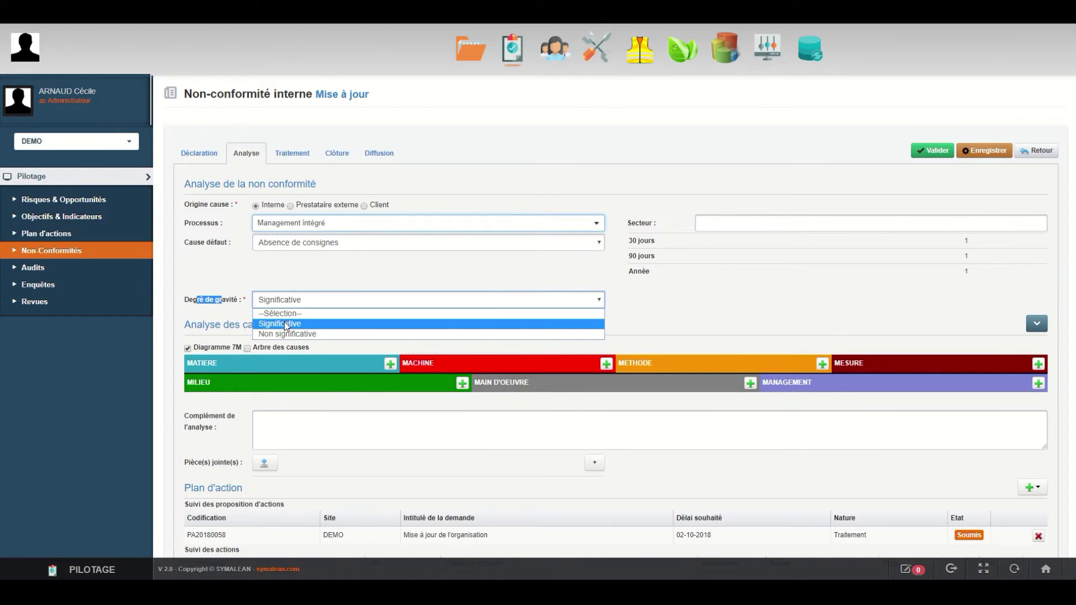
{"action": "left_click", "coordinate": [646, 308]}
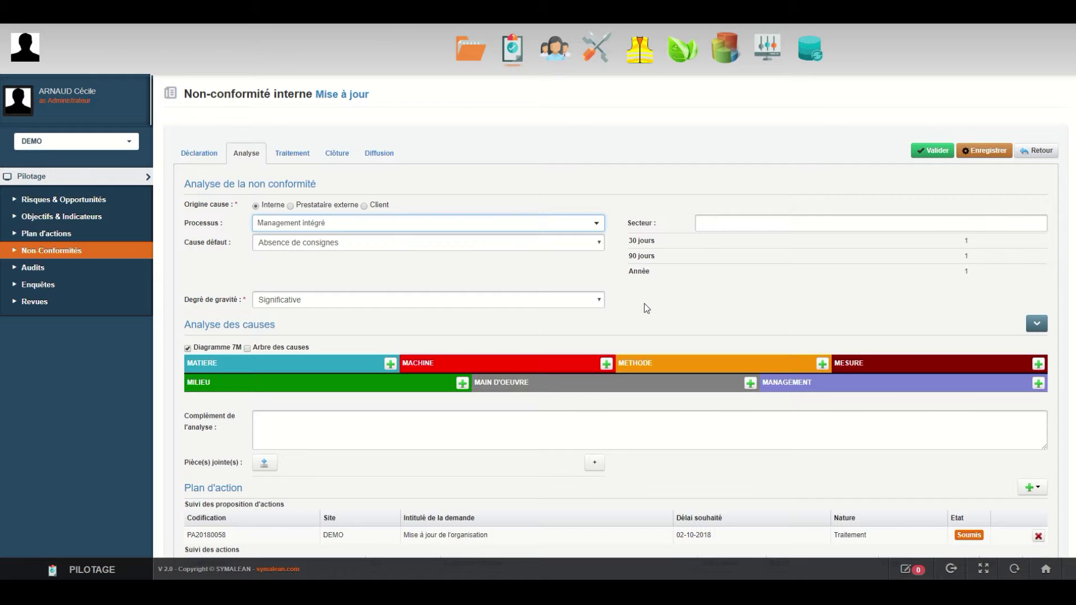
Add one cause field each to Matière, Milieu, Machine and Main d'oeuvre and two to Méthode in the 7M diagram.
{"action": "scroll", "coordinate": [647, 308], "scroll_direction": "down", "scroll_amount": 1}
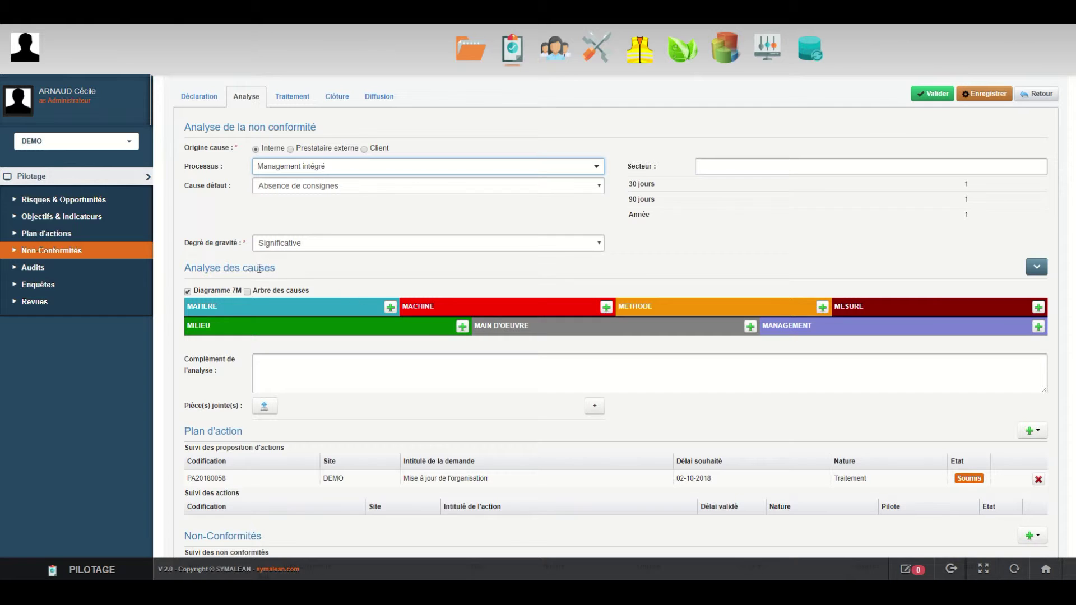
{"action": "left_click", "coordinate": [390, 307]}
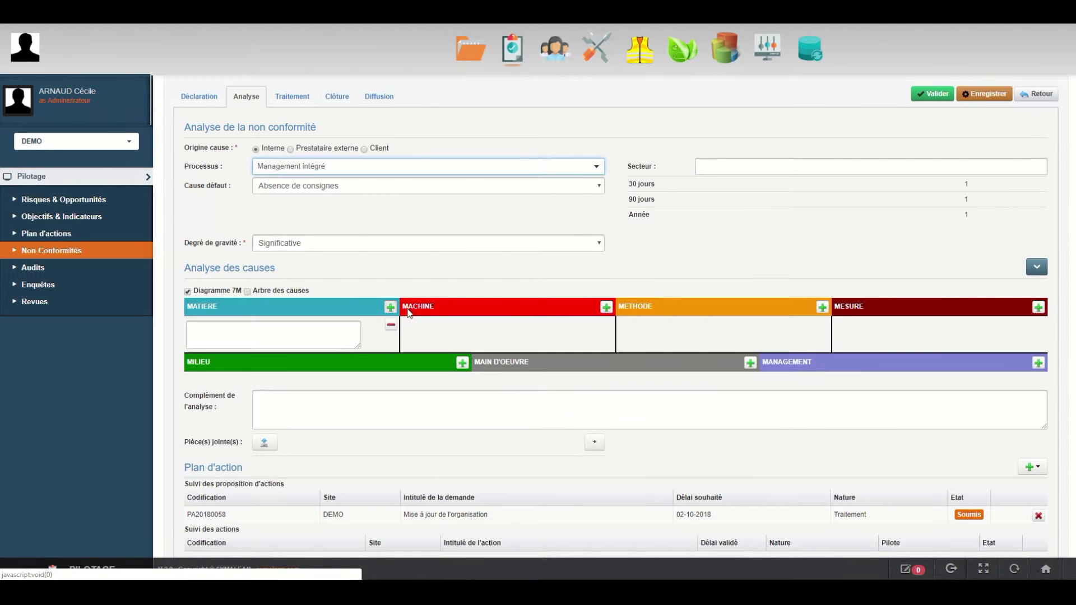
{"action": "left_click", "coordinate": [462, 363]}
{"action": "left_click", "coordinate": [606, 307]}
{"action": "left_click", "coordinate": [750, 399]}
{"action": "left_click", "coordinate": [821, 307]}
{"action": "left_click", "coordinate": [822, 307]}
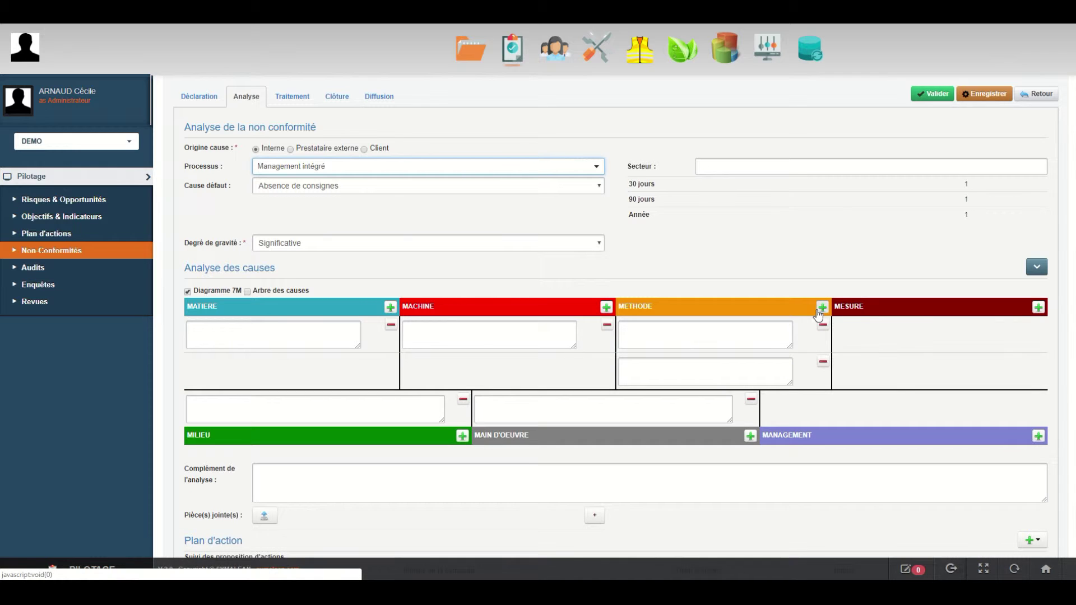
Switch off the 7M diagram and try a cause tree with two deep-cause branches under level 2, one of them through level 3.
{"action": "left_click", "coordinate": [187, 291]}
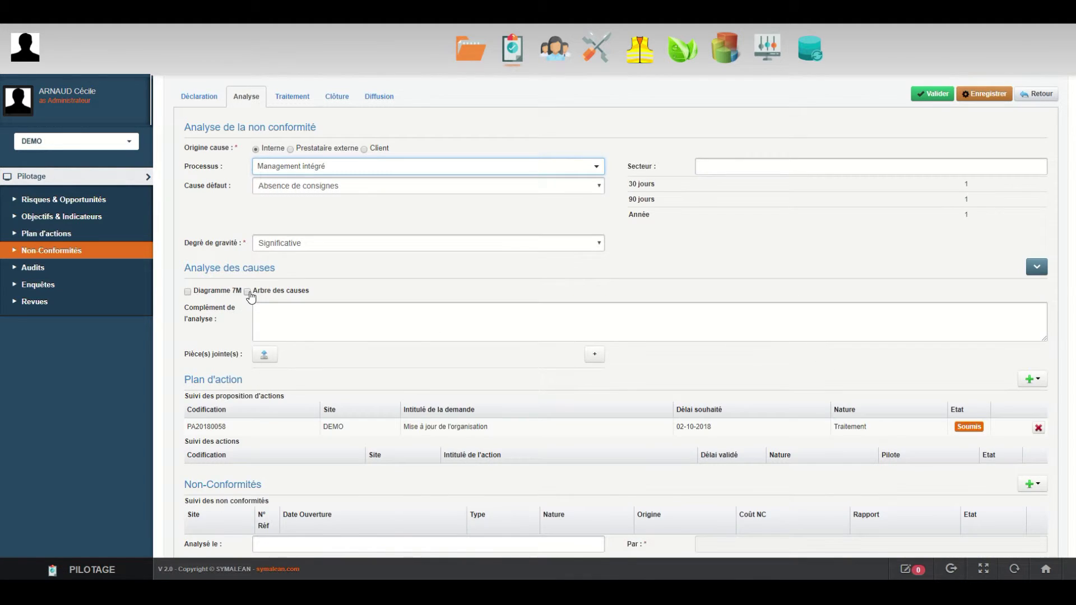
{"action": "left_click", "coordinate": [247, 292]}
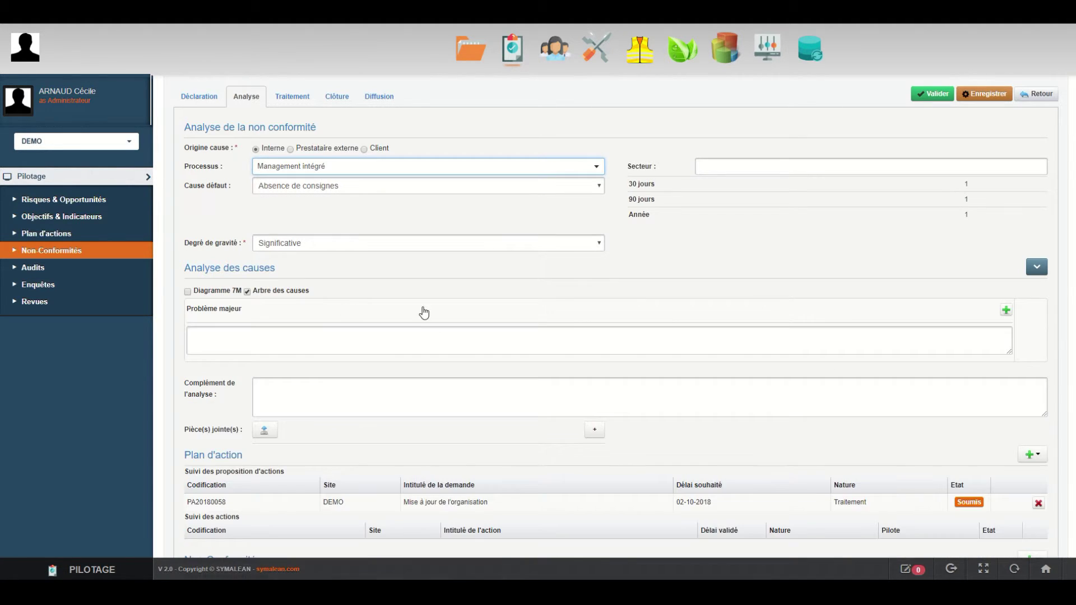
{"action": "left_click", "coordinate": [1007, 312]}
{"action": "left_click", "coordinate": [1007, 312]}
{"action": "left_click", "coordinate": [1008, 313]}
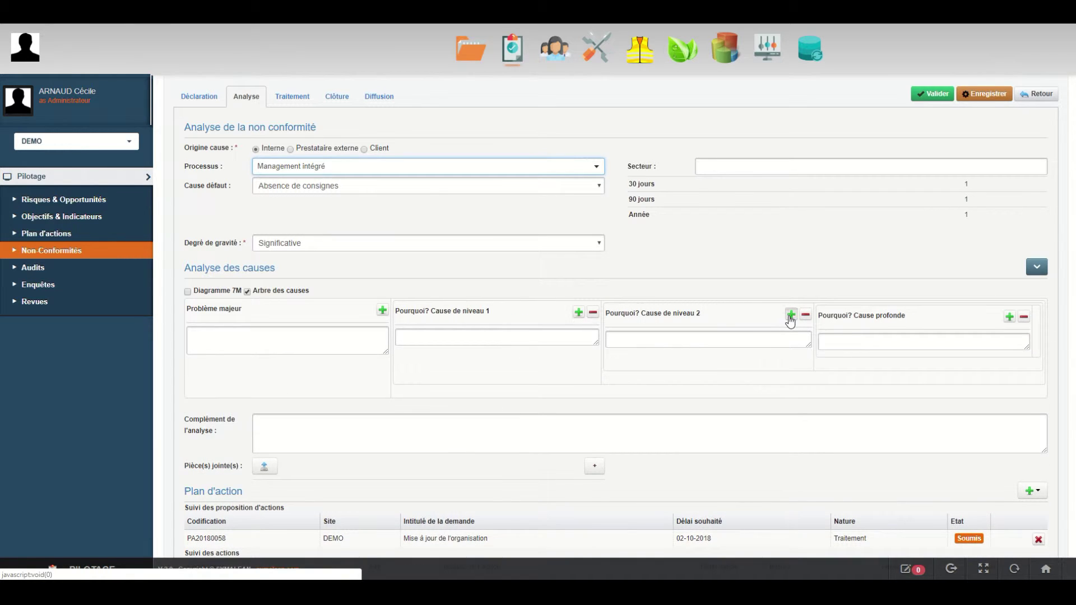
{"action": "left_click", "coordinate": [791, 315]}
{"action": "left_click", "coordinate": [1007, 384]}
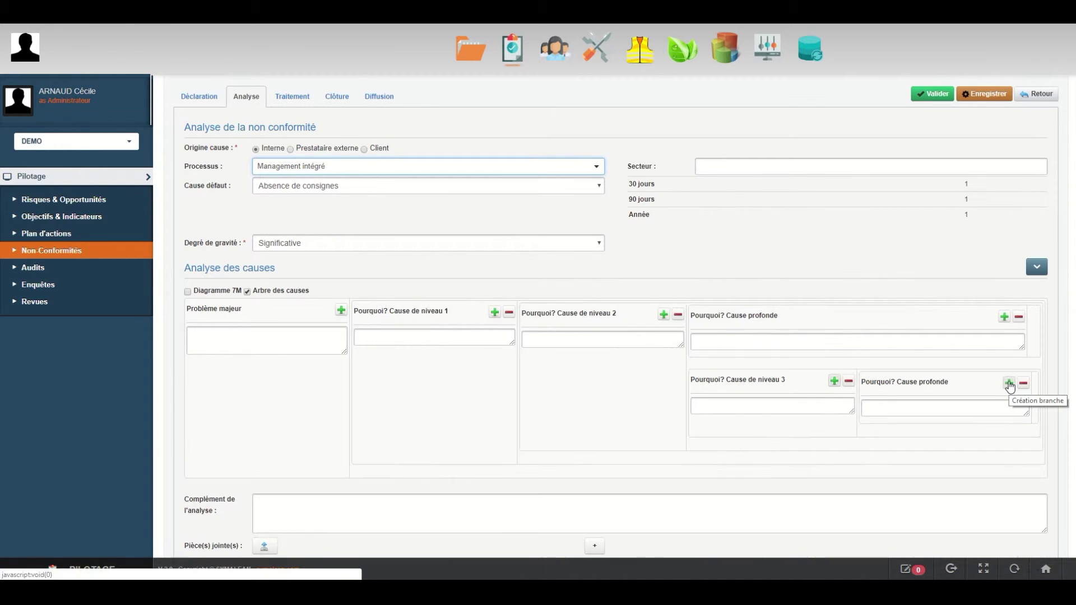
{"action": "left_click", "coordinate": [248, 292]}
Enter "ANALYSE" as the analysis complement and add two more attachment rows to the analysis.
{"action": "left_click", "coordinate": [325, 331]}
{"action": "type", "text": "ANALYSE"}
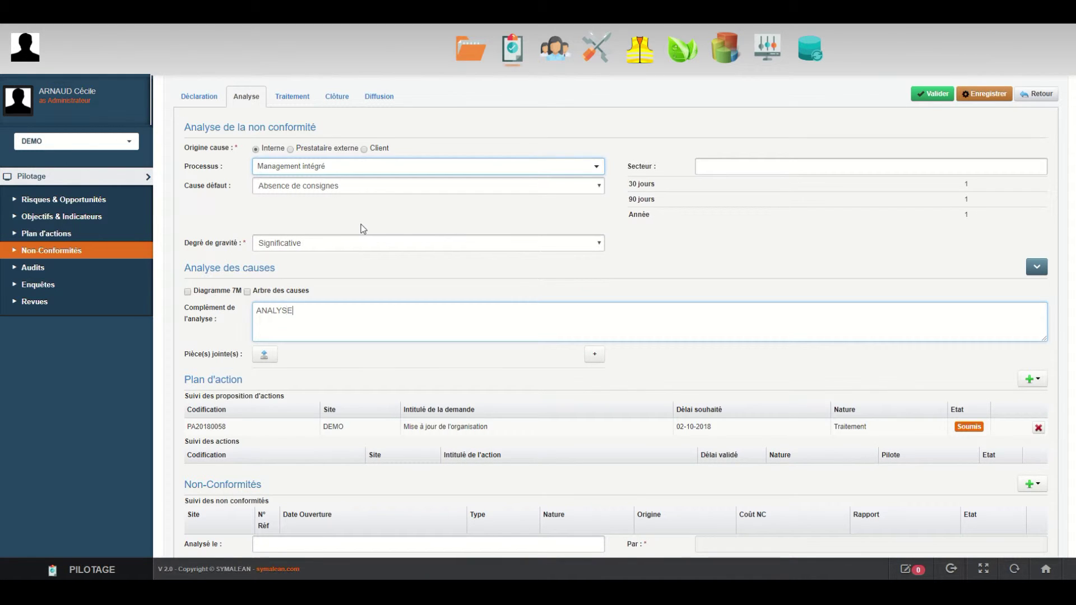
{"action": "left_click", "coordinate": [597, 356]}
{"action": "left_click", "coordinate": [597, 356]}
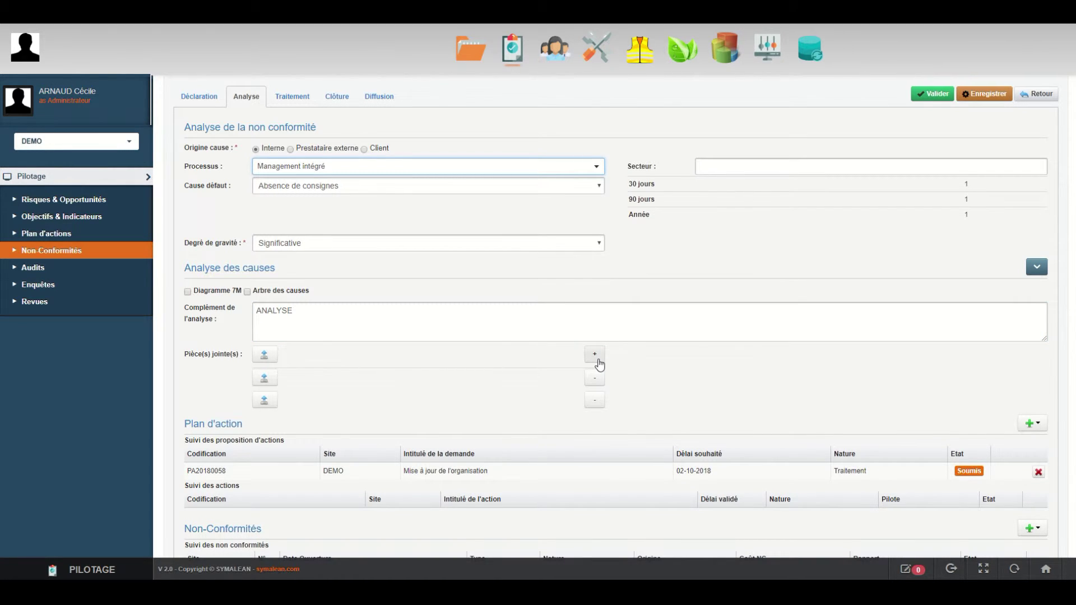
Examine the options for adding actions to the action plan and linking further non-conformities to the analysis.
{"action": "left_click", "coordinate": [1037, 432]}
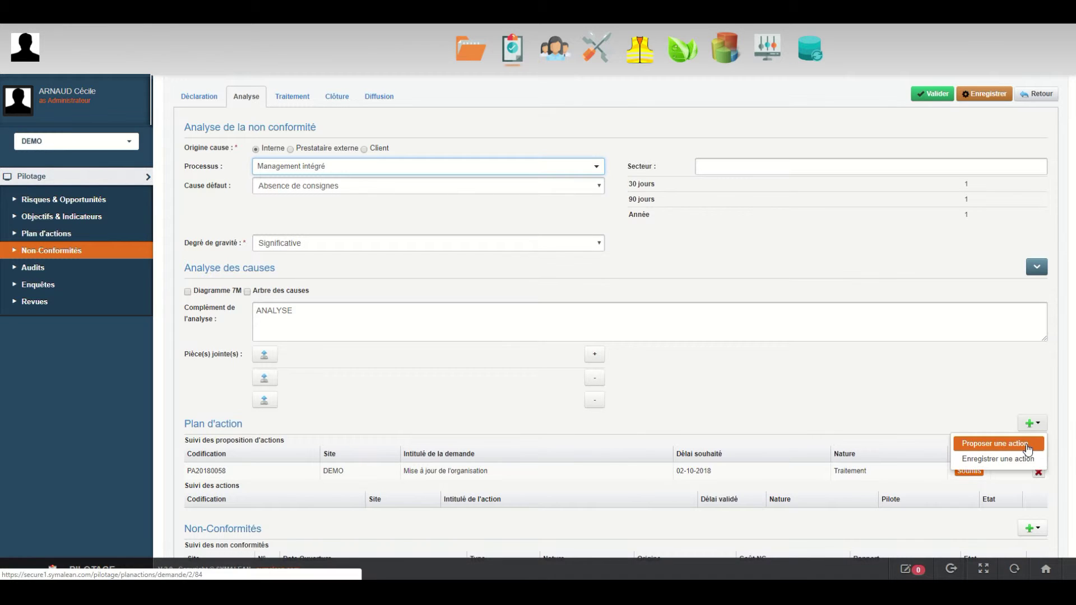
{"action": "left_click", "coordinate": [992, 430]}
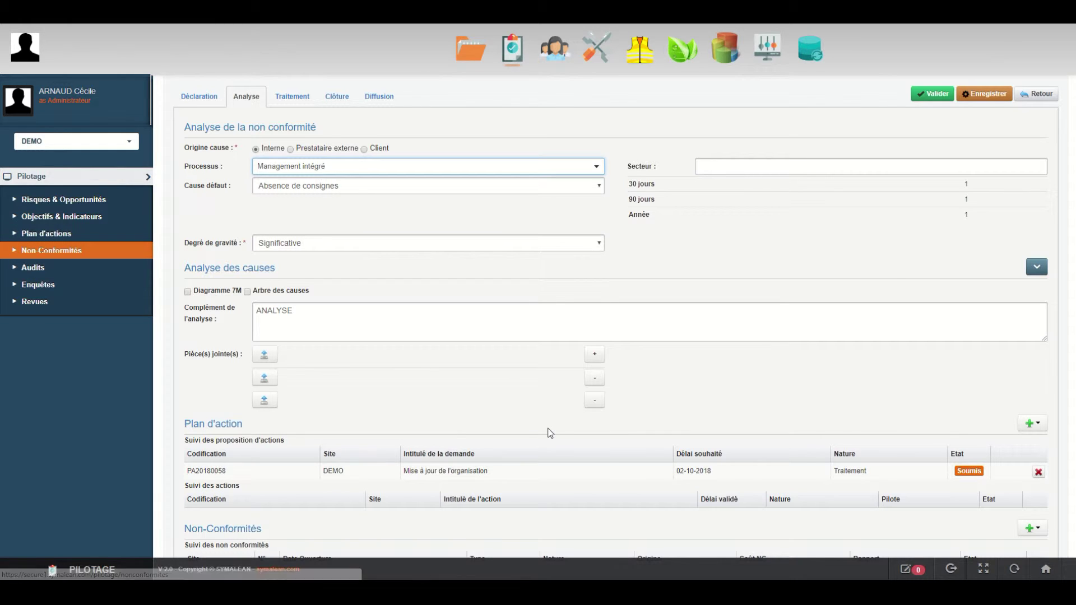
{"action": "scroll", "coordinate": [549, 432], "scroll_direction": "down", "scroll_amount": 2}
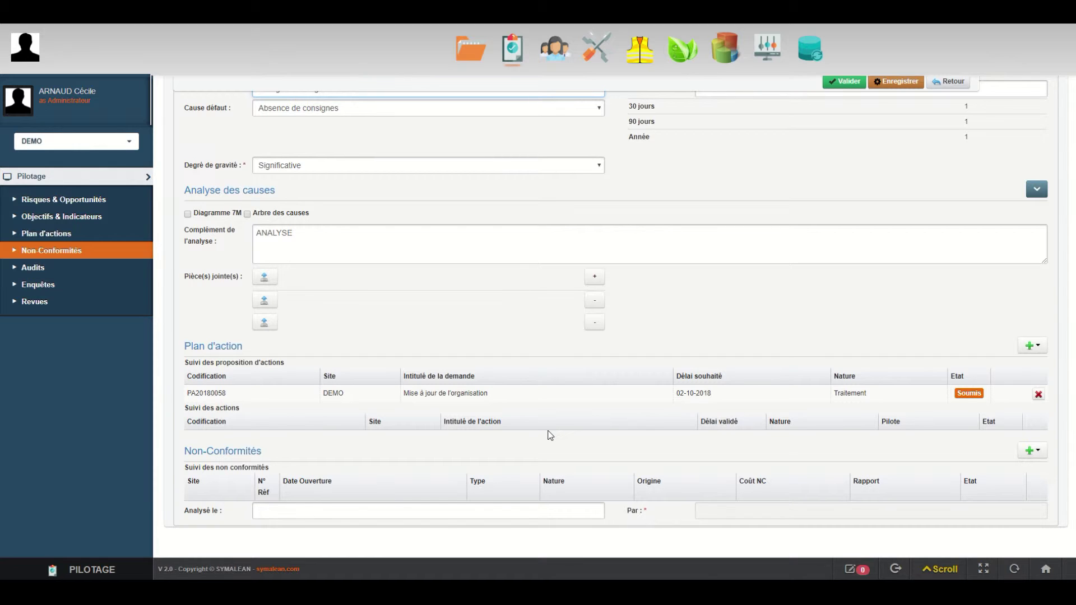
{"action": "left_click", "coordinate": [1034, 451]}
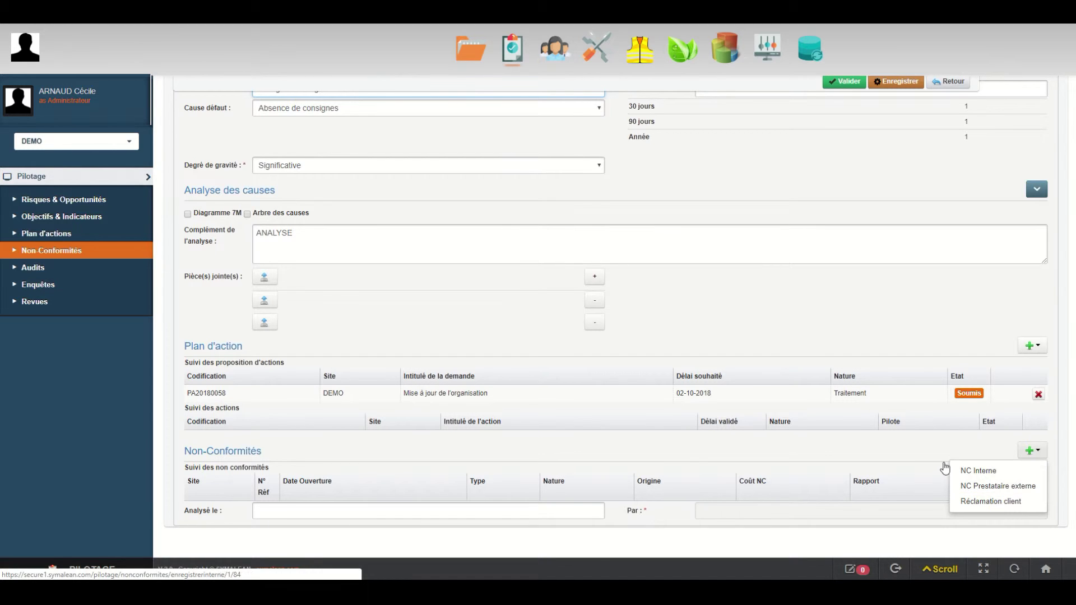
{"action": "left_click", "coordinate": [931, 455]}
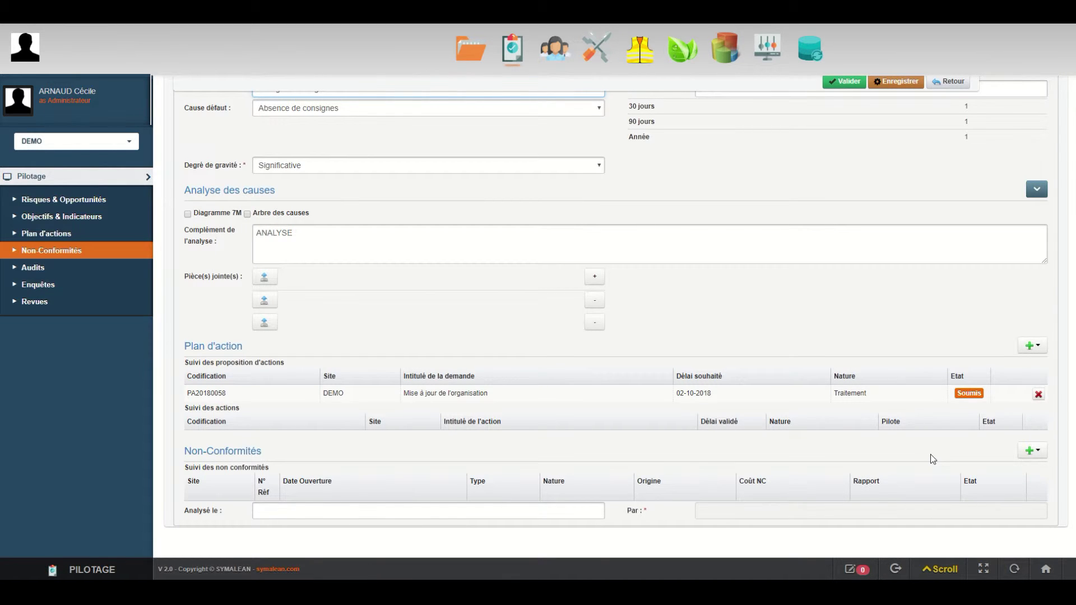
Examine the treatment's decision choices, responsible persons, cost valuation and Prise en charge sections.
{"action": "scroll", "coordinate": [930, 453], "scroll_direction": "up", "scroll_amount": 3}
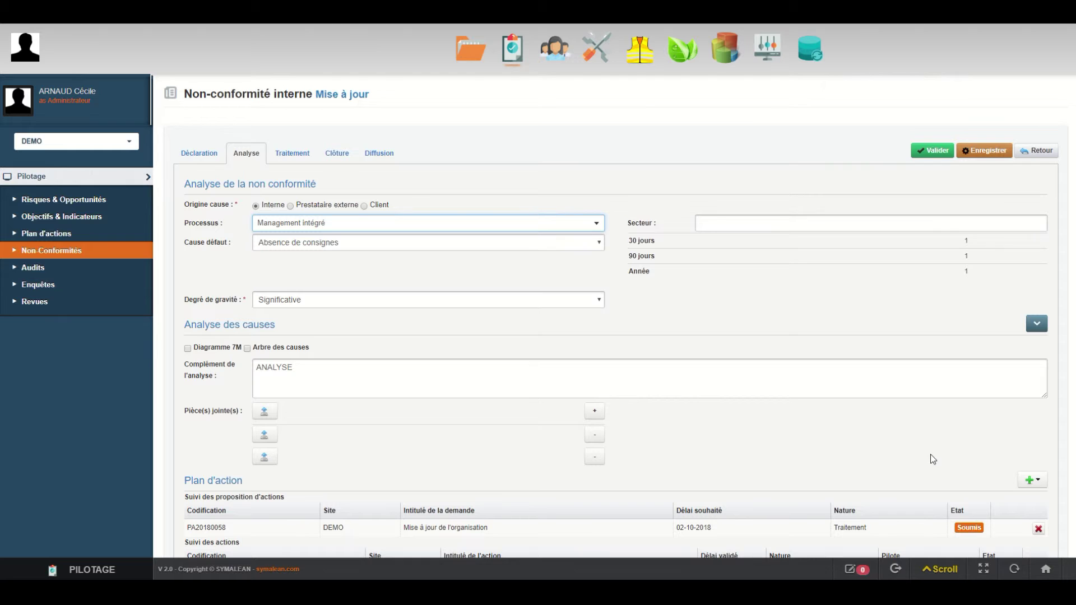
{"action": "left_click", "coordinate": [296, 160]}
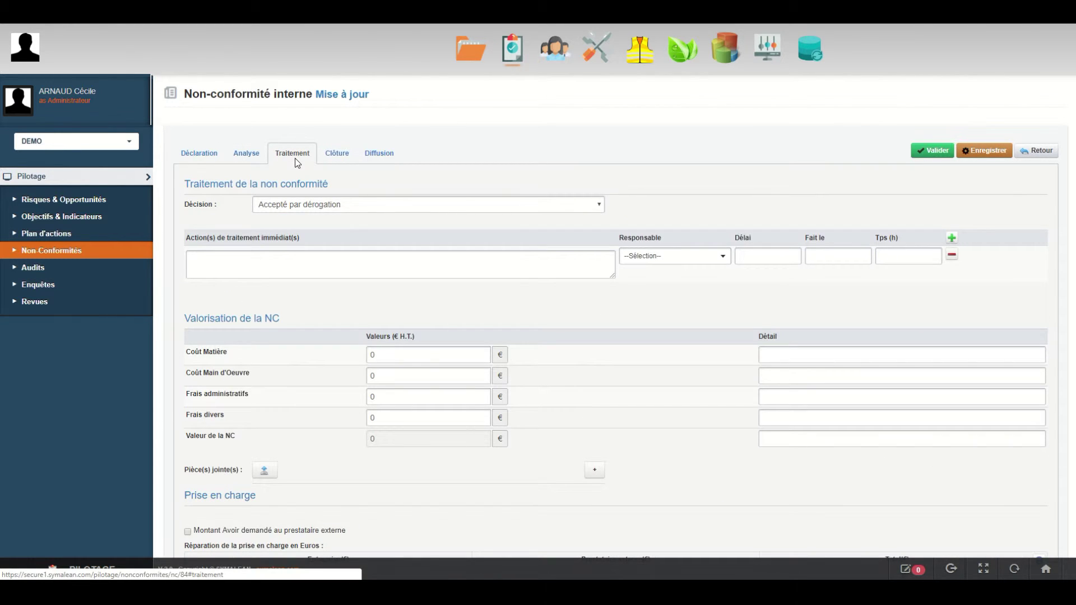
{"action": "left_click", "coordinate": [328, 206]}
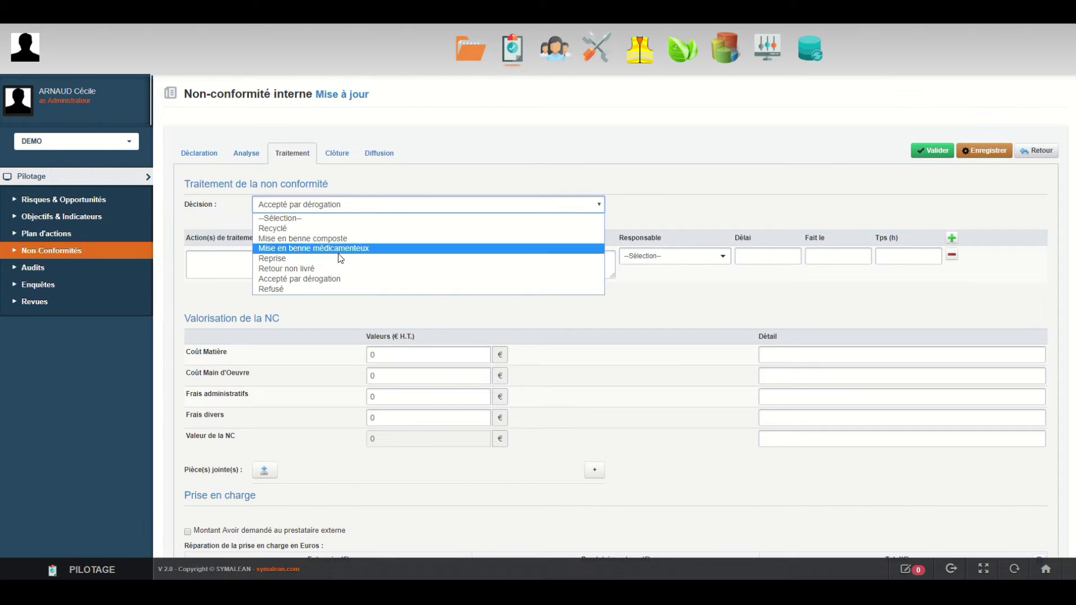
{"action": "left_click", "coordinate": [683, 215]}
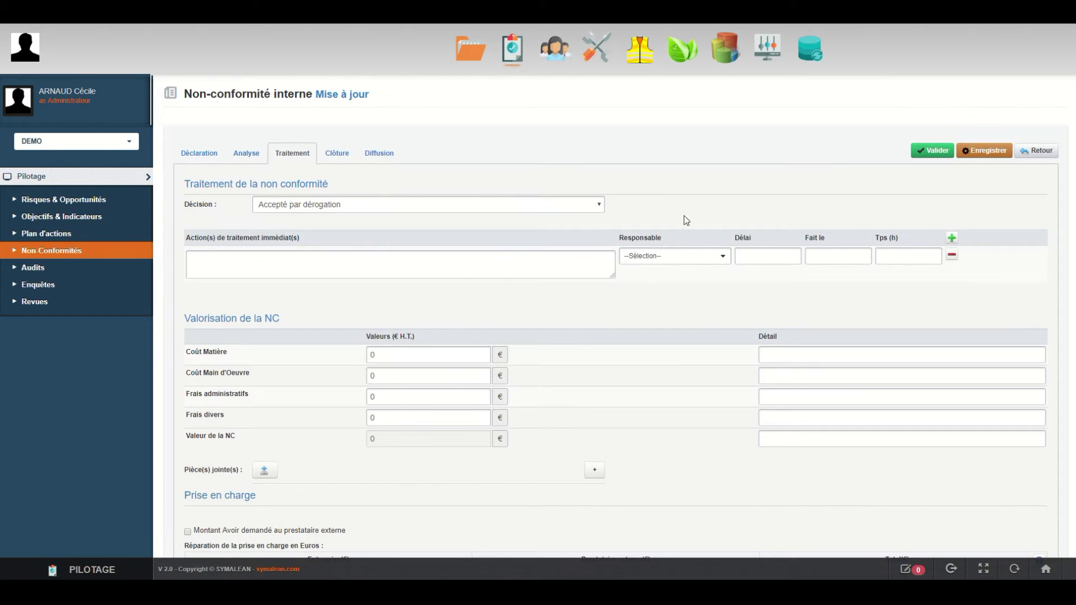
{"action": "left_click", "coordinate": [687, 258]}
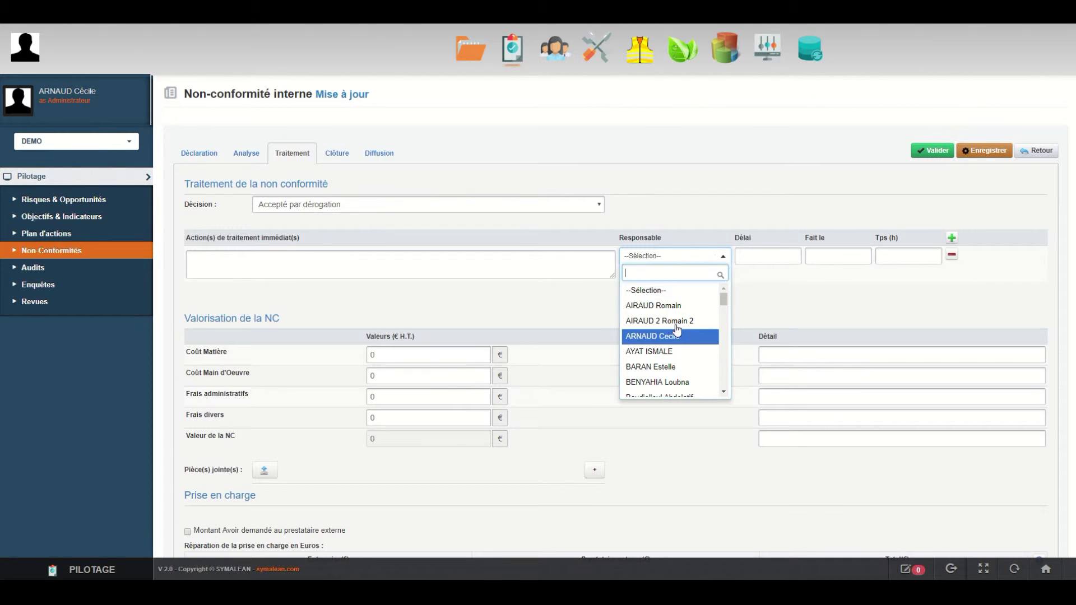
{"action": "left_click", "coordinate": [681, 230]}
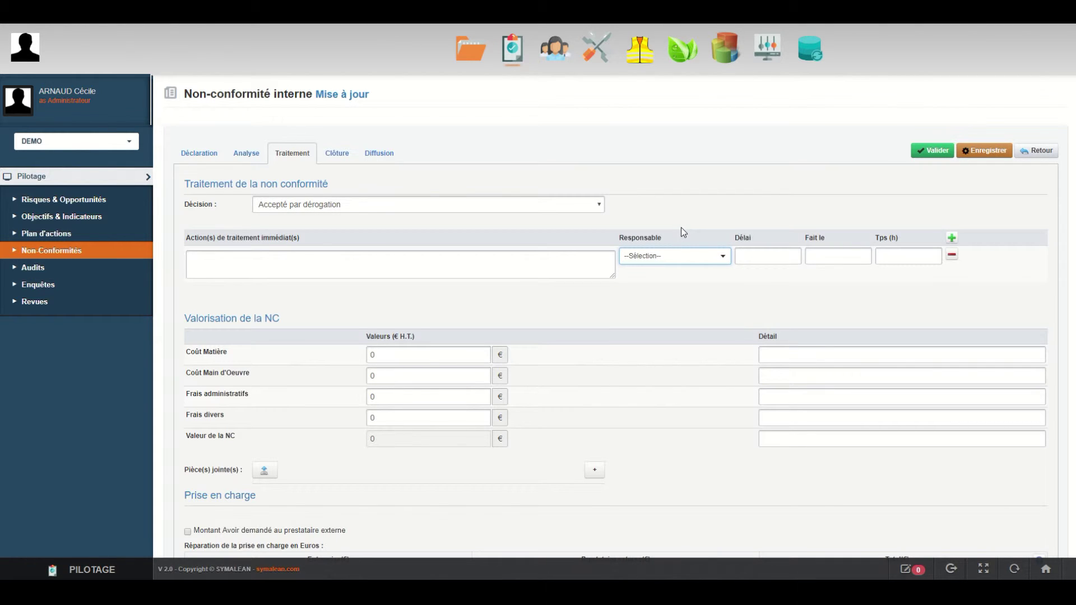
{"action": "scroll", "coordinate": [655, 268], "scroll_direction": "down", "scroll_amount": 2}
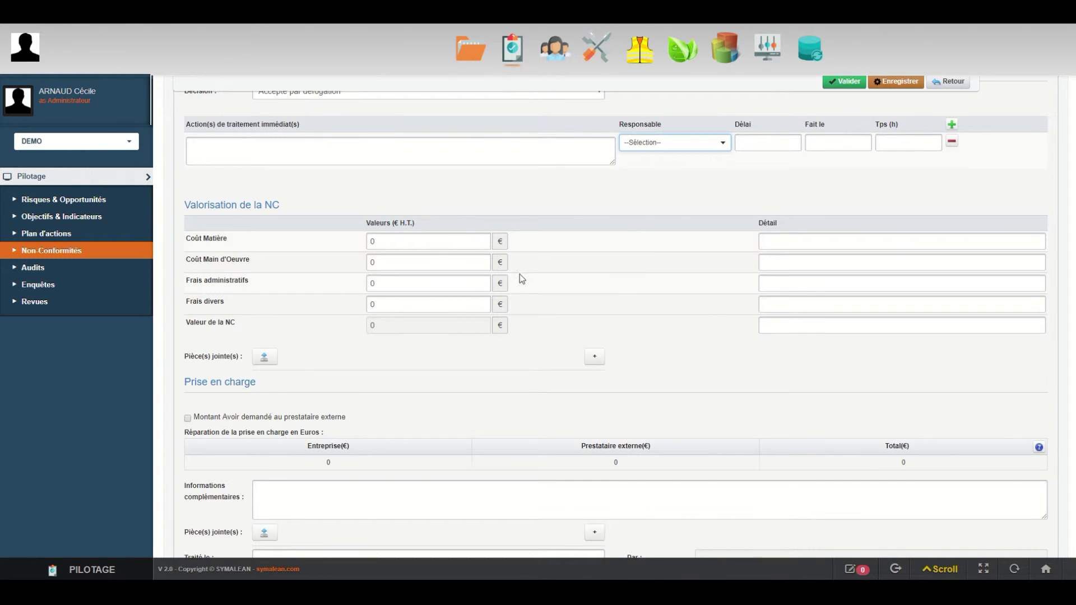
{"action": "scroll", "coordinate": [438, 347], "scroll_direction": "down", "scroll_amount": 1}
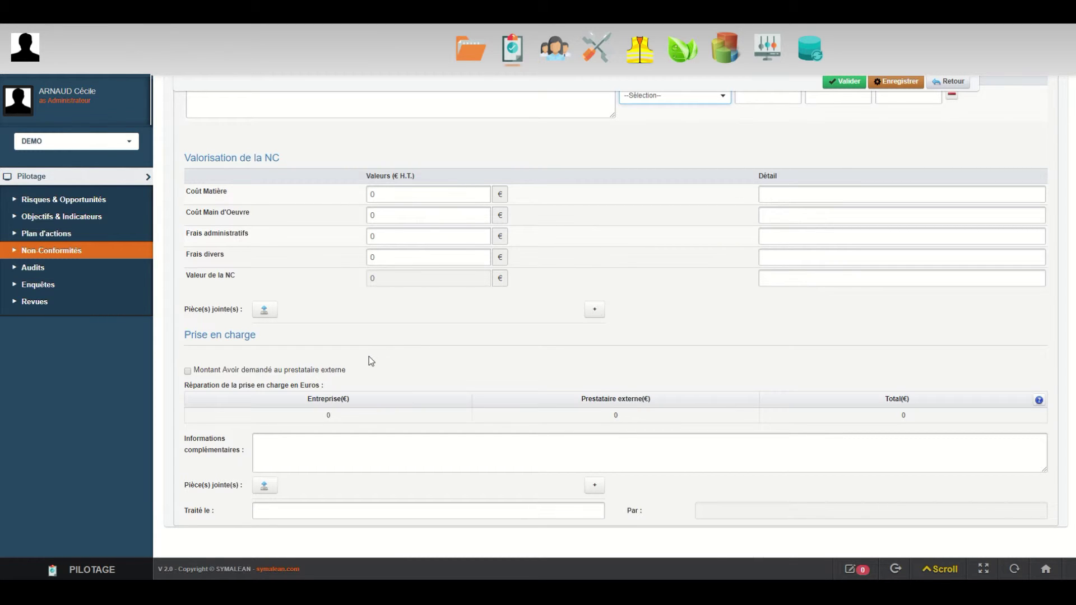
{"action": "scroll", "coordinate": [394, 392], "scroll_direction": "up", "scroll_amount": 3}
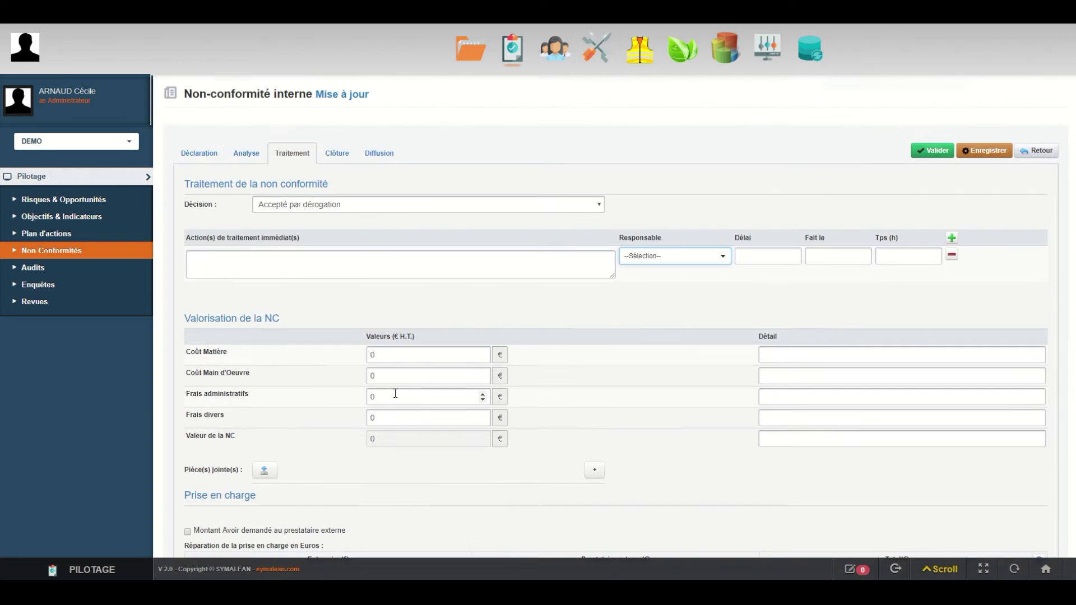
View the closure form and enable attaching the NC report to the non-conformity's Diffusion e-mail.
{"action": "left_click", "coordinate": [341, 157]}
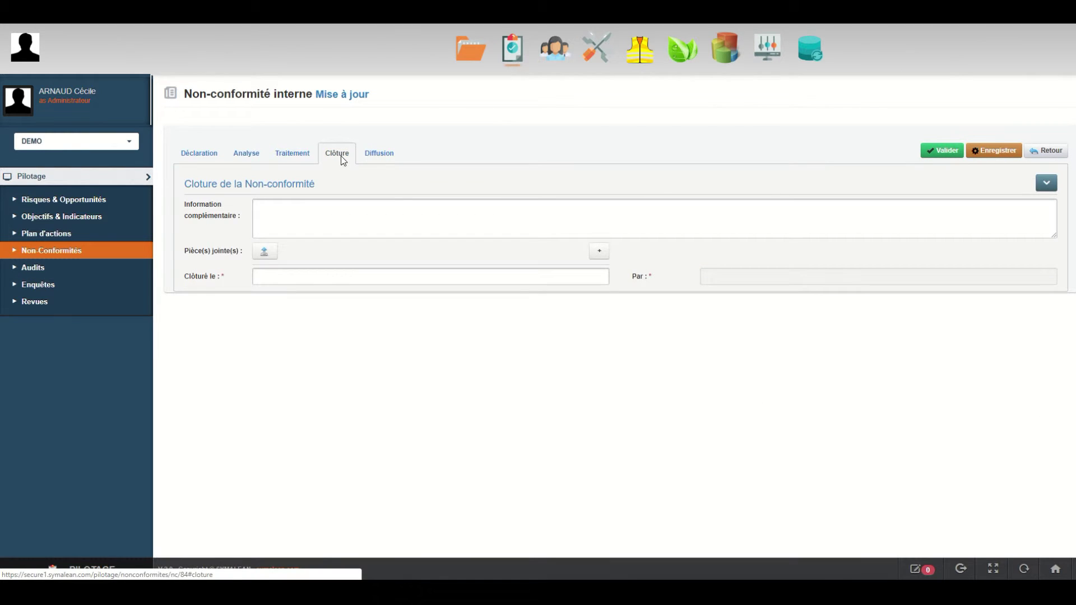
{"action": "left_click", "coordinate": [389, 155]}
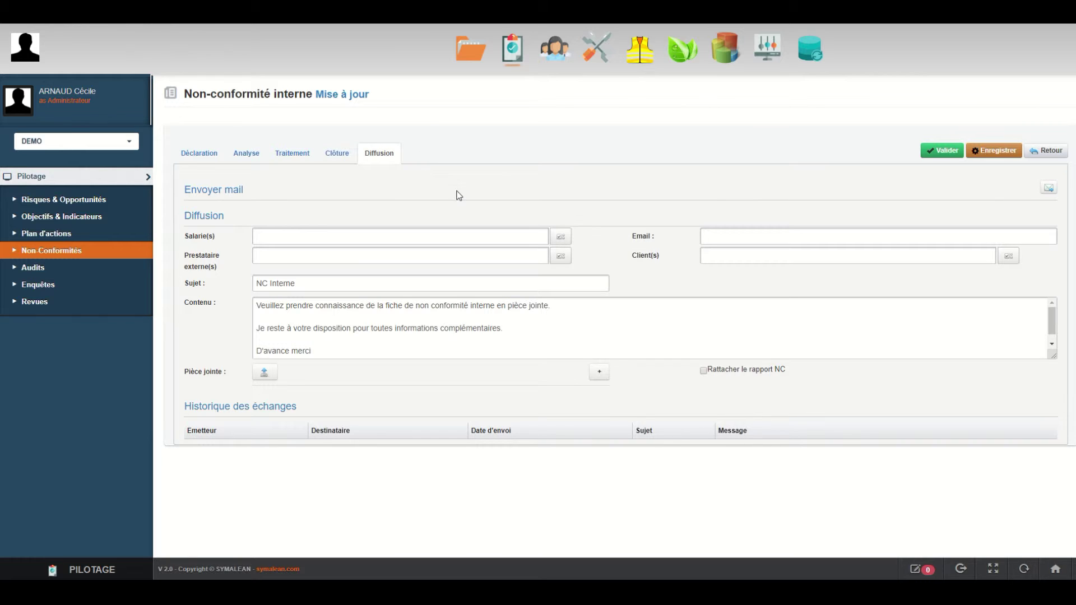
{"action": "left_click", "coordinate": [703, 371]}
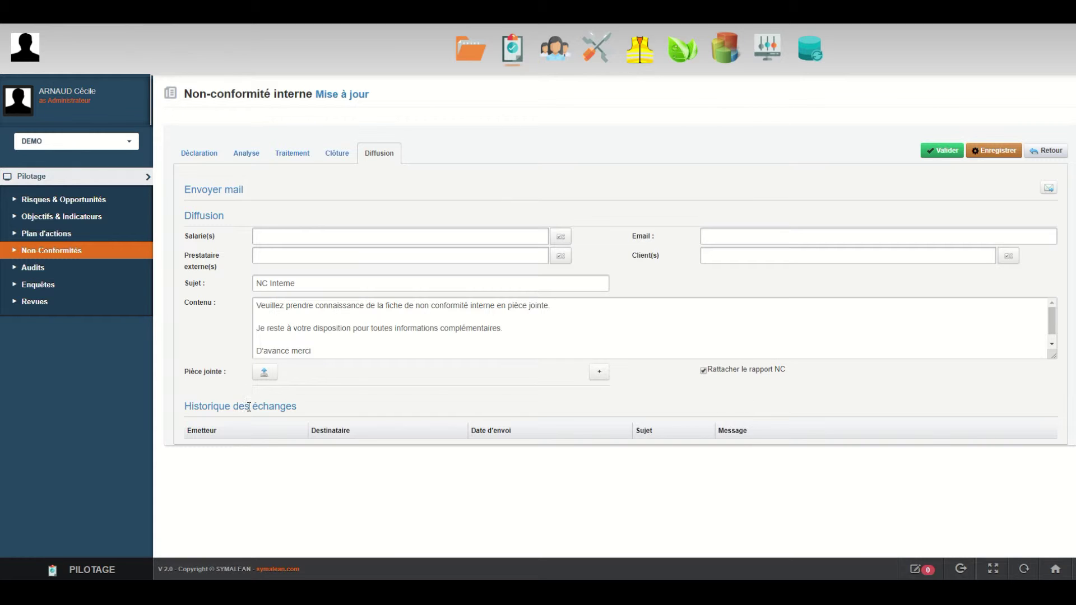
Return to the non-conformities list and sort the treatment actions by Etat.
{"action": "left_click_drag", "start_coordinate": [220, 406], "coordinate": [300, 405]}
{"action": "left_click", "coordinate": [300, 406]}
{"action": "left_click", "coordinate": [99, 257]}
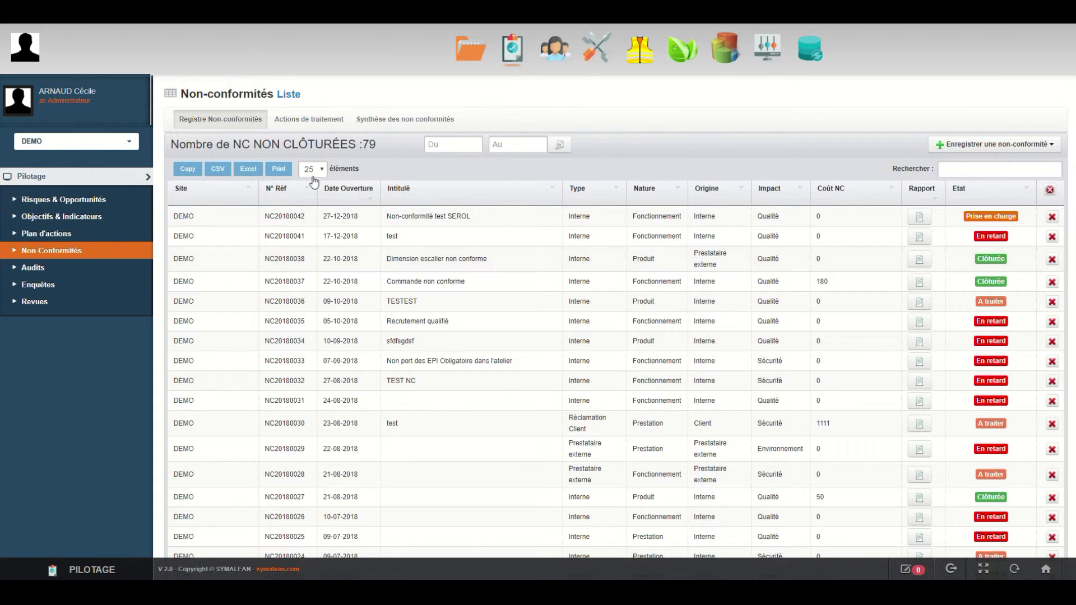
{"action": "left_click", "coordinate": [316, 120]}
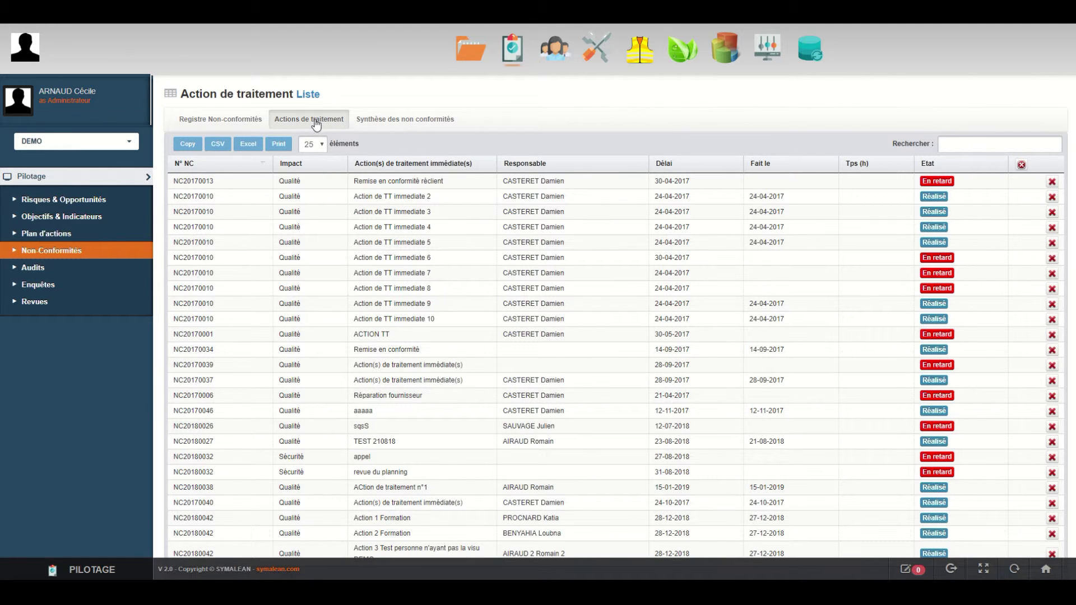
{"action": "left_click", "coordinate": [928, 165]}
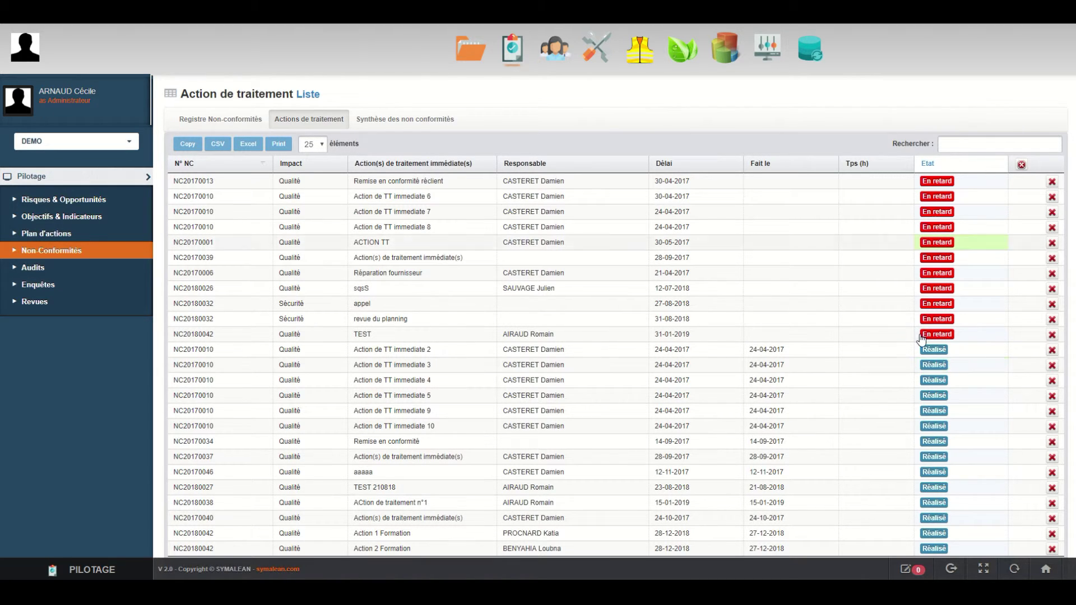
Show the non-conformity synthesis with the period set from 01-01-2017 to 01-02-2017.
{"action": "left_click", "coordinate": [453, 127]}
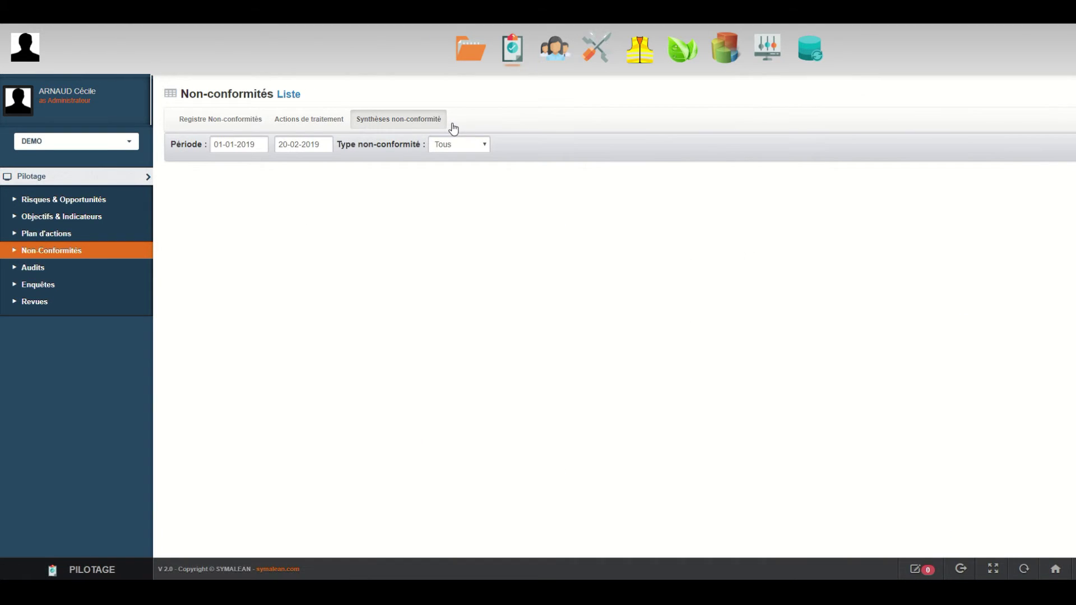
{"action": "left_click", "coordinate": [256, 145]}
{"action": "double_click", "coordinate": [273, 164]}
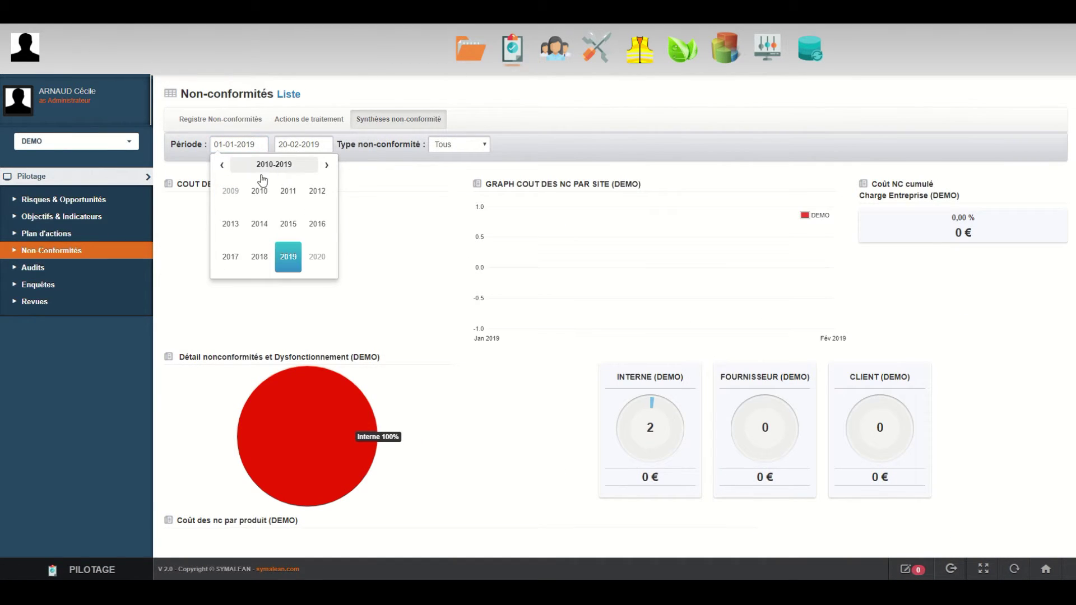
{"action": "left_click", "coordinate": [231, 258]}
{"action": "left_click", "coordinate": [308, 146]}
{"action": "left_click", "coordinate": [337, 163]}
{"action": "left_click", "coordinate": [336, 163]}
{"action": "left_click", "coordinate": [294, 257]}
Examine the non-conformity type choices and the cost charts of the synthesis.
{"action": "left_click", "coordinate": [459, 145]}
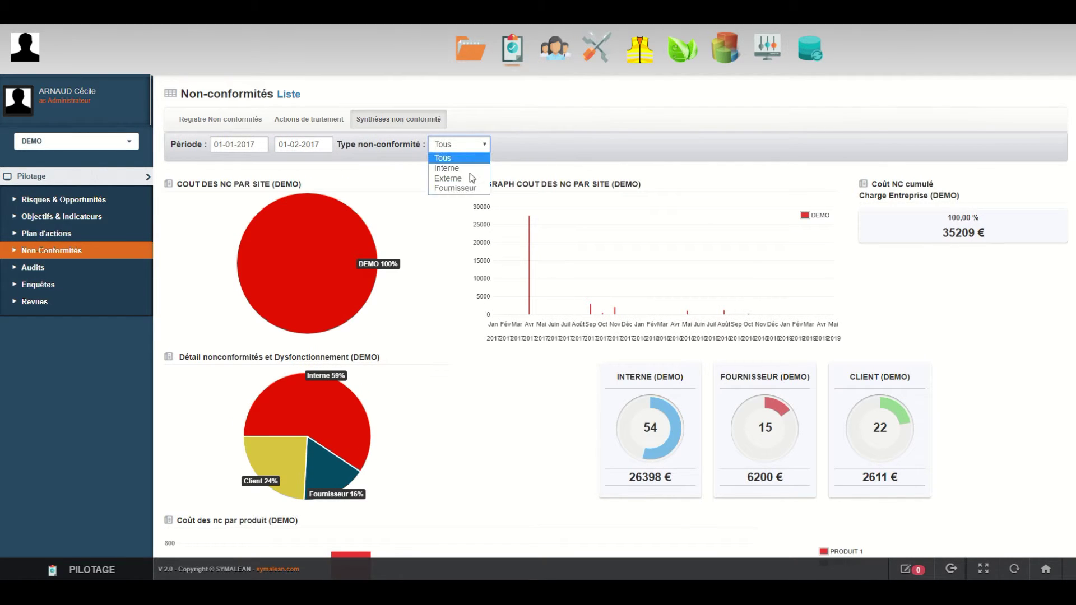
{"action": "left_click", "coordinate": [536, 138]}
{"action": "scroll", "coordinate": [619, 297], "scroll_direction": "down", "scroll_amount": 10}
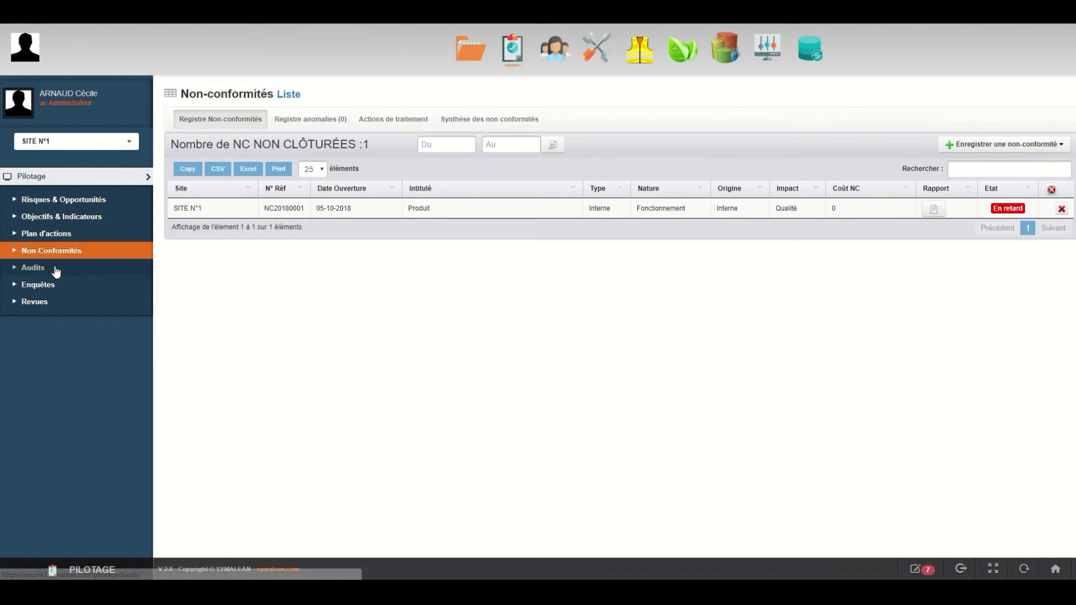
Open audit AU20180001 from the audit programme and examine the process choices in its audit plan.
{"action": "left_click", "coordinate": [56, 271]}
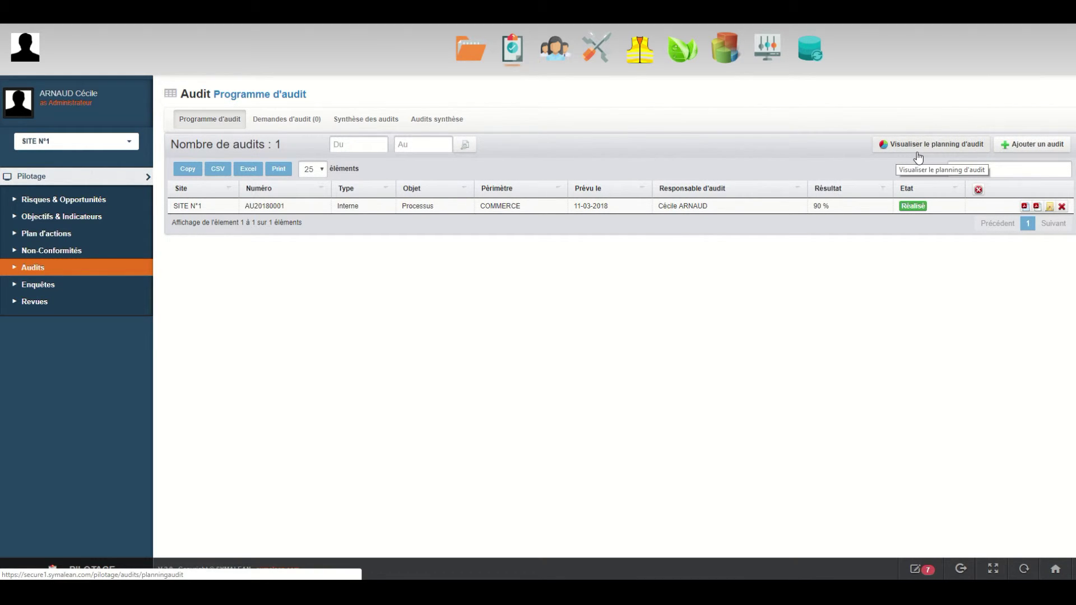
{"action": "left_click", "coordinate": [505, 209]}
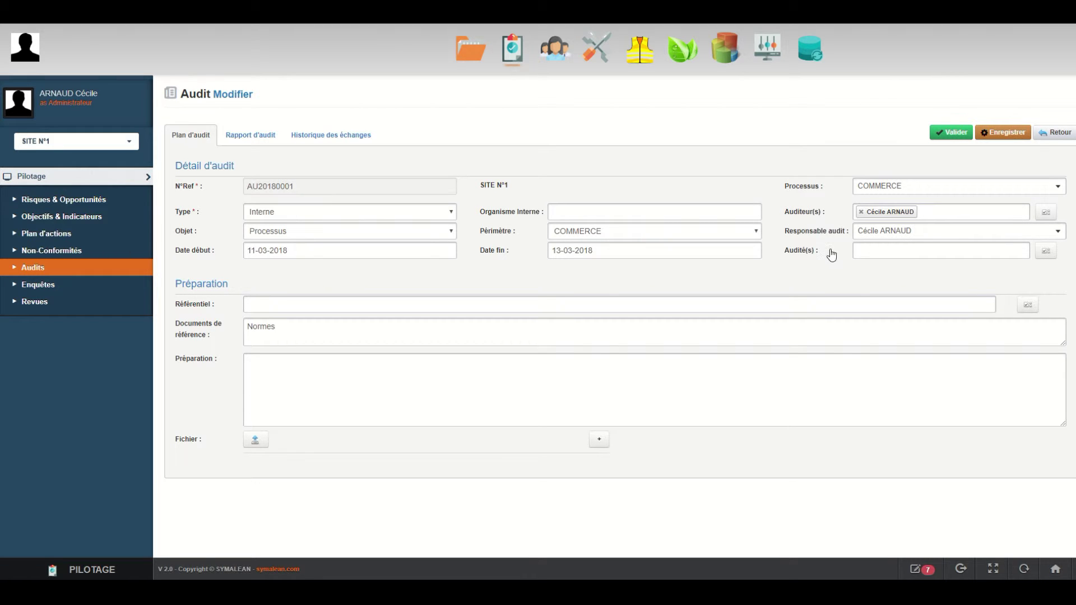
{"action": "left_click", "coordinate": [893, 190]}
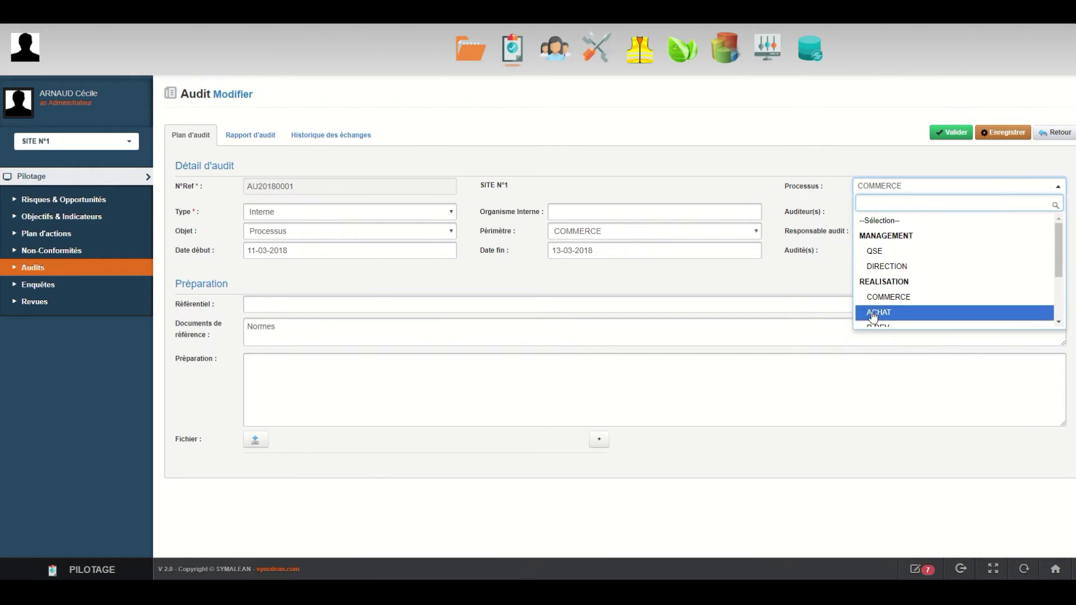
{"action": "left_click", "coordinate": [832, 195]}
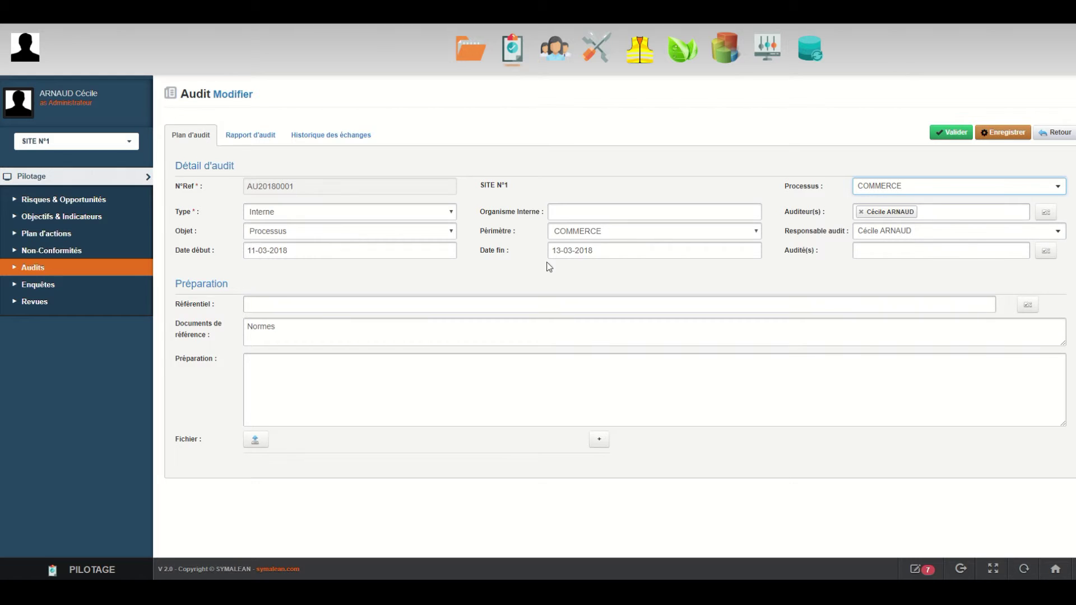
Examine the audit plan's preparation fields and add extra file attachment rows.
{"action": "left_click", "coordinate": [270, 305]}
{"action": "left_click", "coordinate": [275, 290]}
{"action": "left_click", "coordinate": [504, 400]}
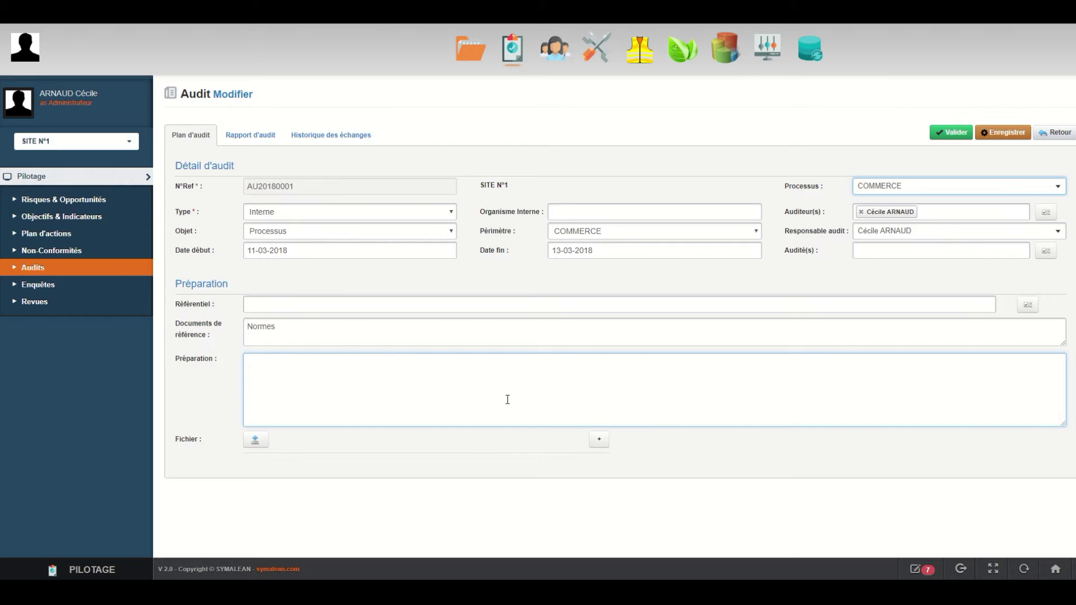
{"action": "left_click", "coordinate": [598, 439]}
{"action": "left_click", "coordinate": [599, 439]}
{"action": "left_click", "coordinate": [595, 439]}
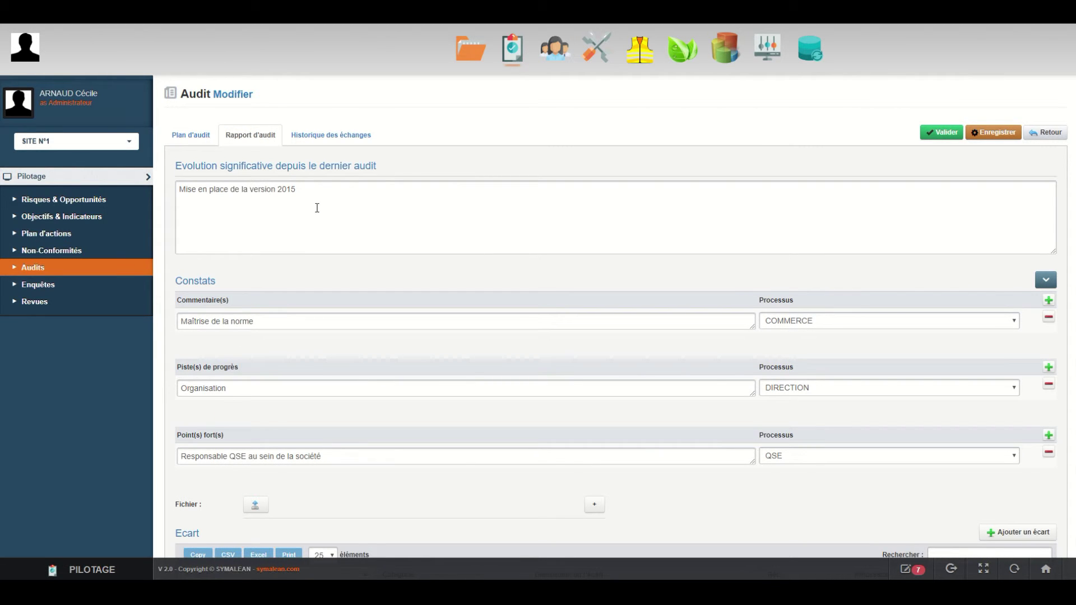
Add an empty row to each of the audit report's comments, progress paths and strong points, and examine the process choices.
{"action": "left_click_drag", "start_coordinate": [195, 165], "coordinate": [254, 170]}
{"action": "left_click", "coordinate": [254, 170]}
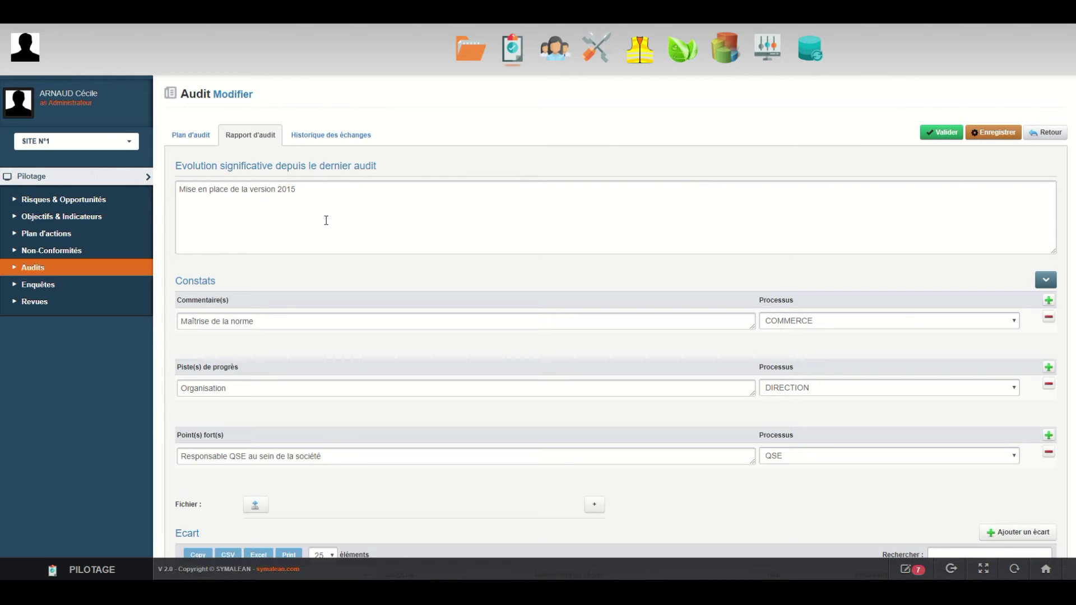
{"action": "scroll", "coordinate": [326, 221], "scroll_direction": "down", "scroll_amount": 1}
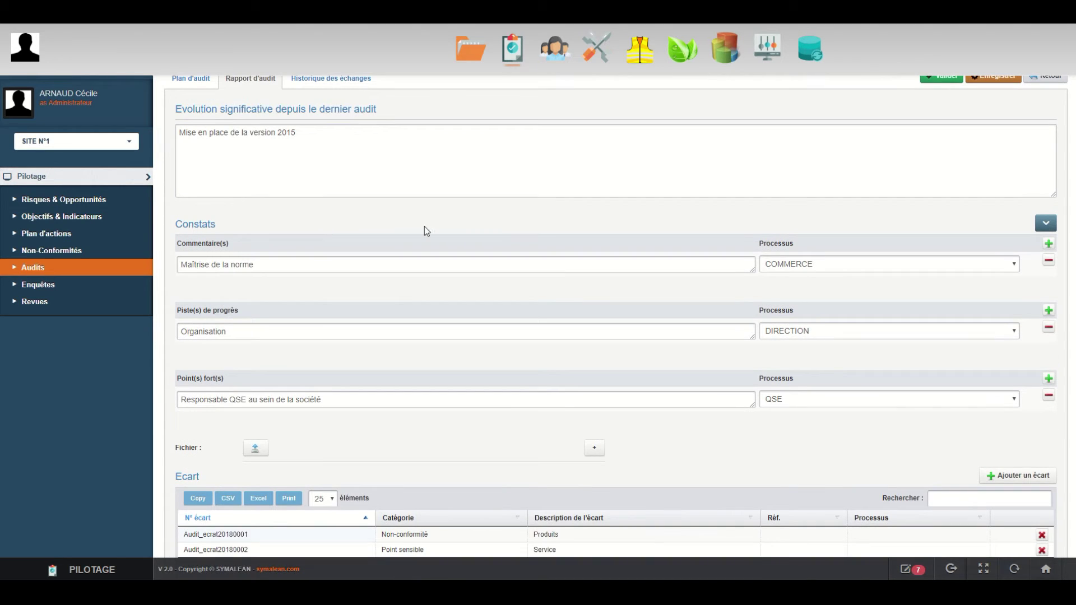
{"action": "left_click", "coordinate": [1048, 245]}
{"action": "left_click", "coordinate": [1048, 336]}
{"action": "left_click", "coordinate": [1047, 429]}
{"action": "left_click", "coordinate": [847, 383]}
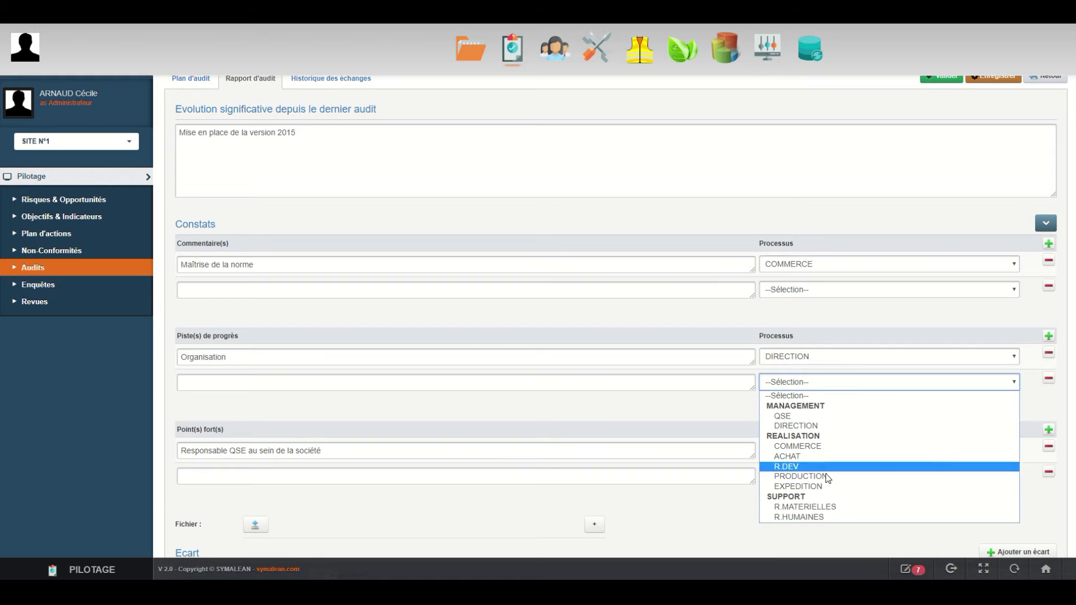
{"action": "left_click", "coordinate": [818, 395]}
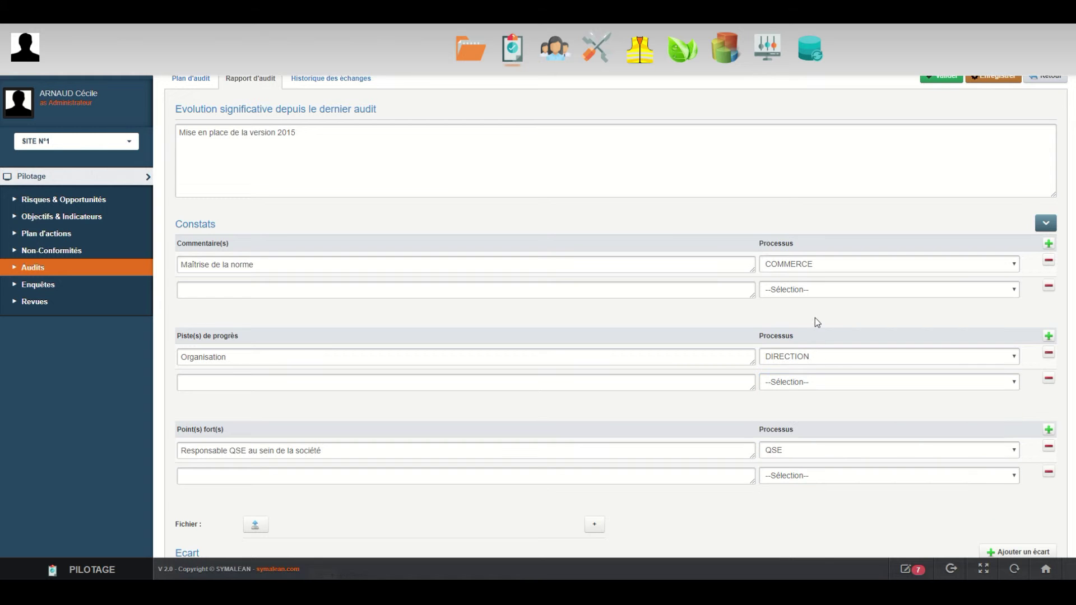
Examine the audit report's Ecart list, Aptitude à atteindre les objectifs field, evaluation matrix and action follow-up.
{"action": "scroll", "coordinate": [776, 322], "scroll_direction": "down", "scroll_amount": 5}
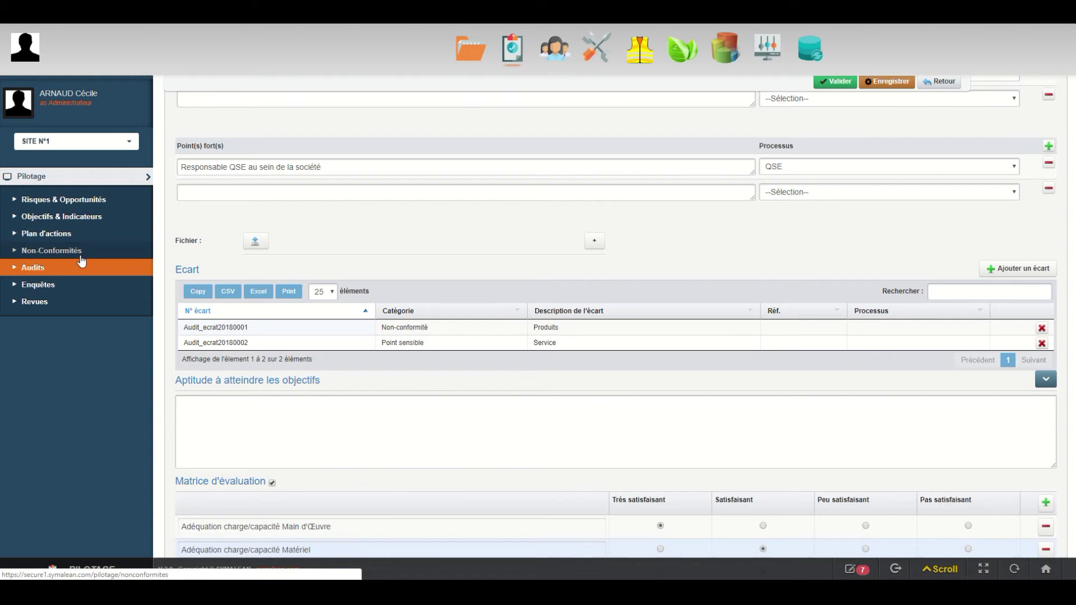
{"action": "scroll", "coordinate": [273, 292], "scroll_direction": "down", "scroll_amount": 2}
{"action": "left_click_drag", "start_coordinate": [257, 267], "coordinate": [318, 264]}
{"action": "left_click", "coordinate": [342, 317]}
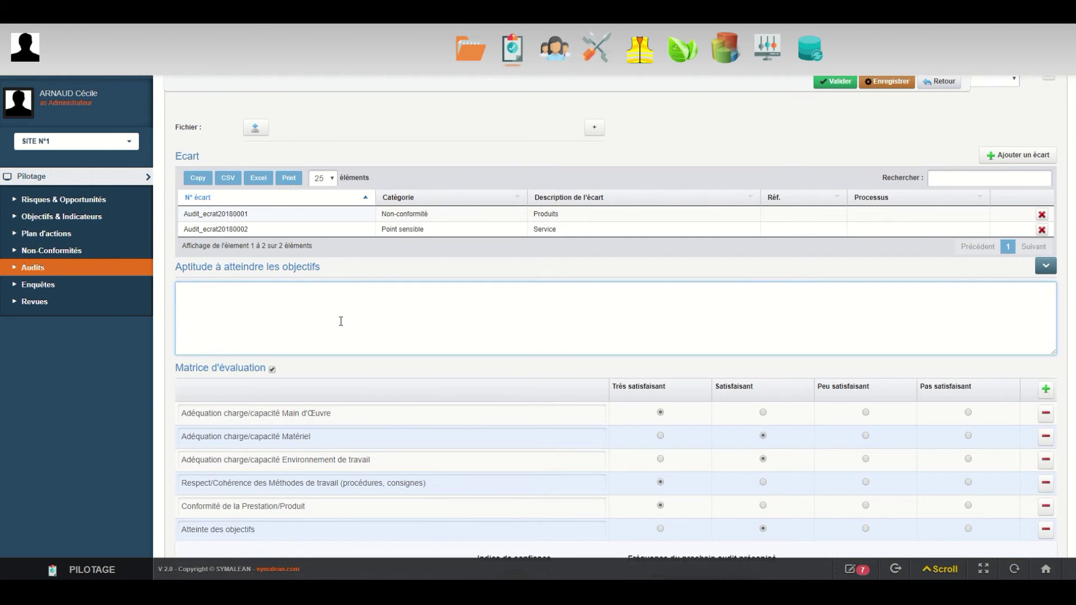
{"action": "scroll", "coordinate": [342, 321], "scroll_direction": "down", "scroll_amount": 2}
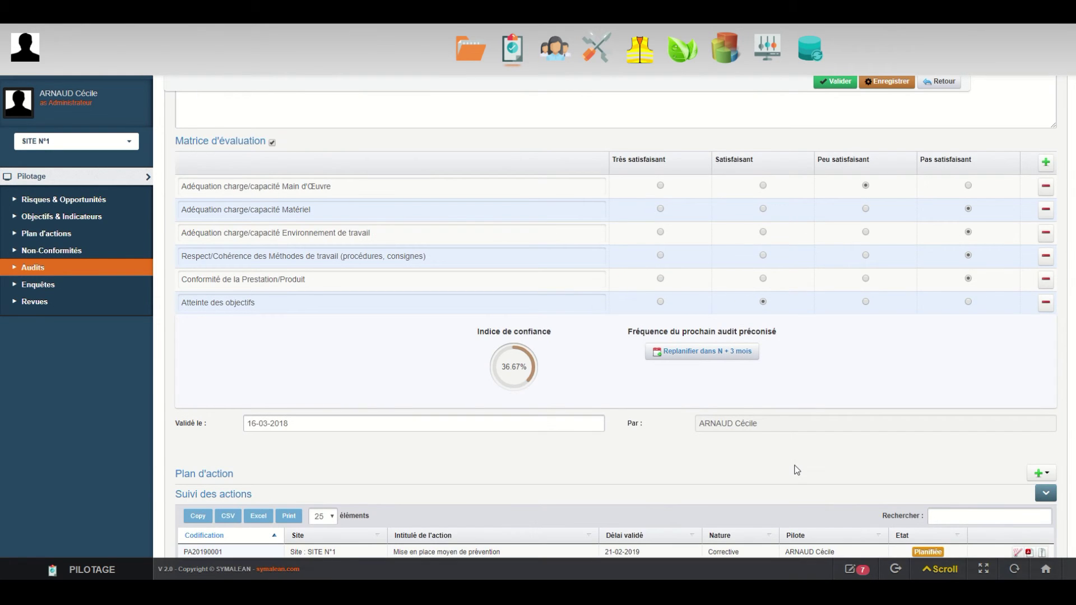
{"action": "scroll", "coordinate": [197, 414], "scroll_direction": "down", "scroll_amount": 1}
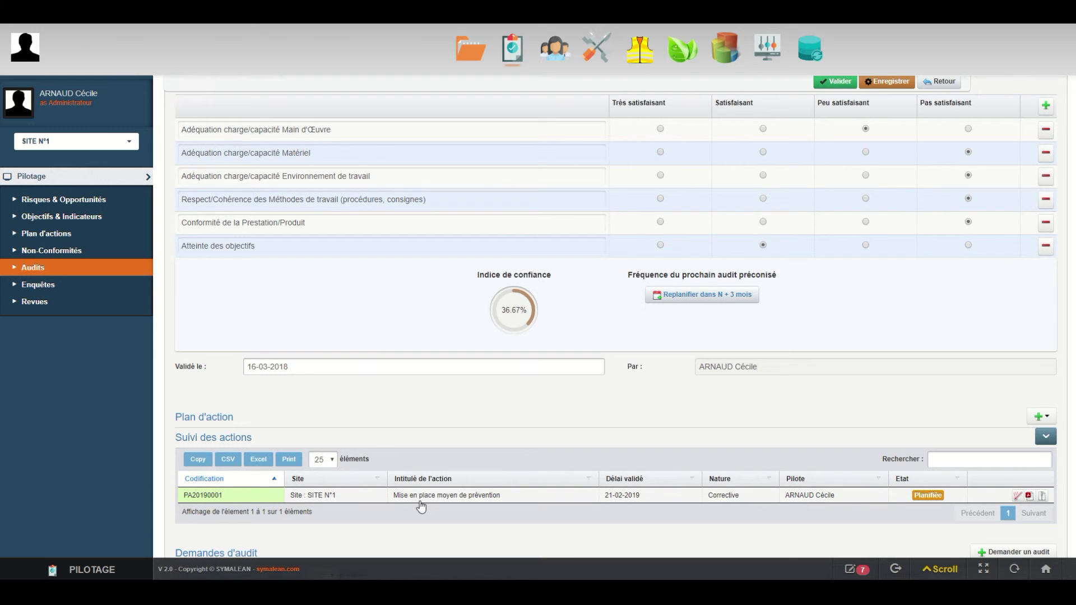
{"action": "scroll", "coordinate": [401, 499], "scroll_direction": "up", "scroll_amount": 15}
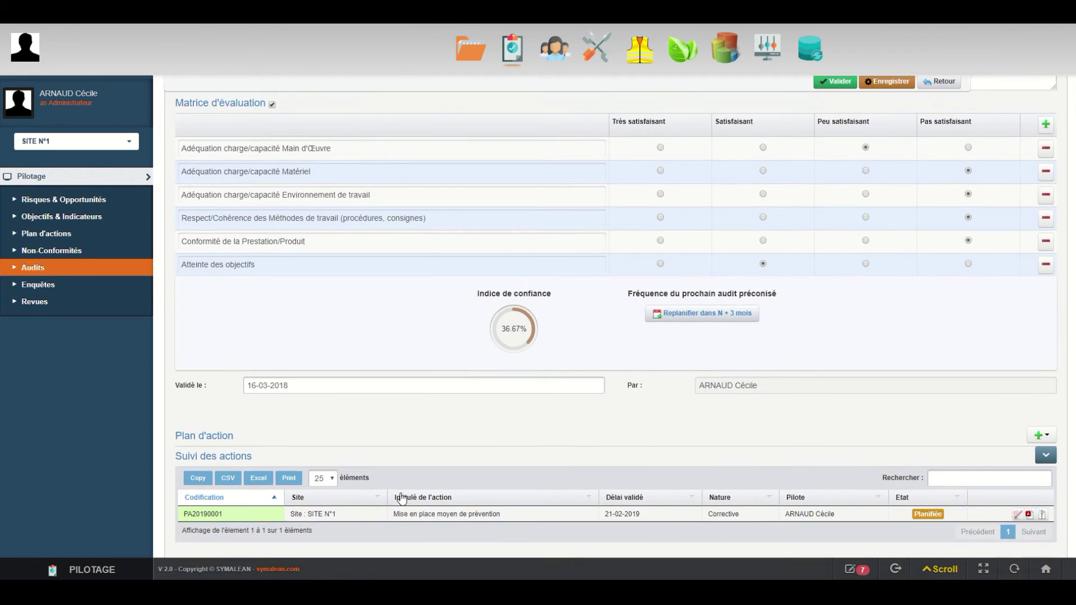
{"action": "scroll", "coordinate": [402, 495], "scroll_direction": "up", "scroll_amount": 2}
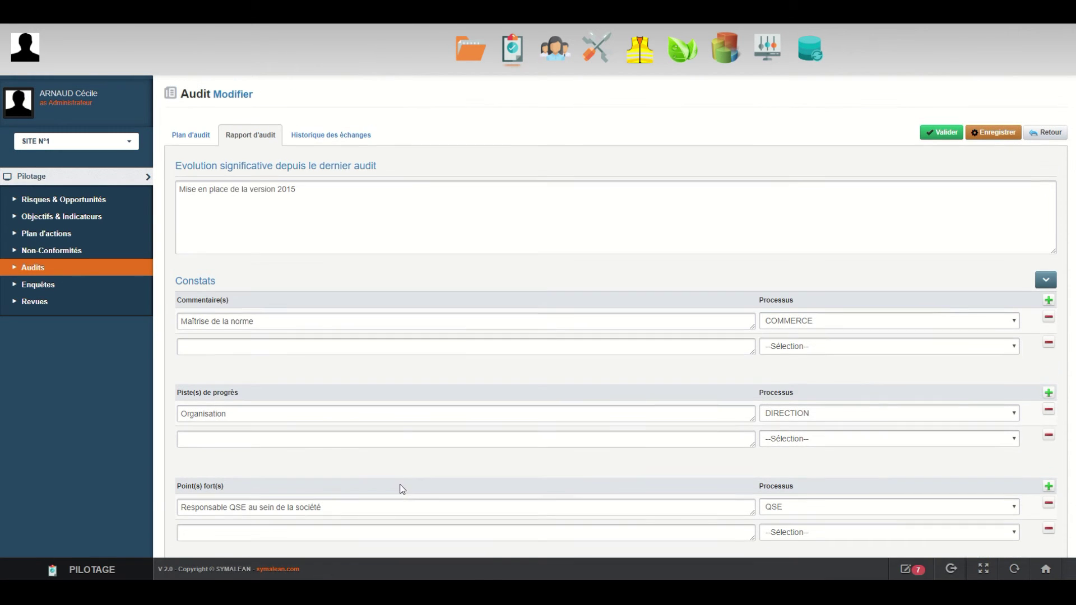
View the audit's mail diffusion form and exchange history, and return to the audit programme.
{"action": "left_click", "coordinate": [334, 139]}
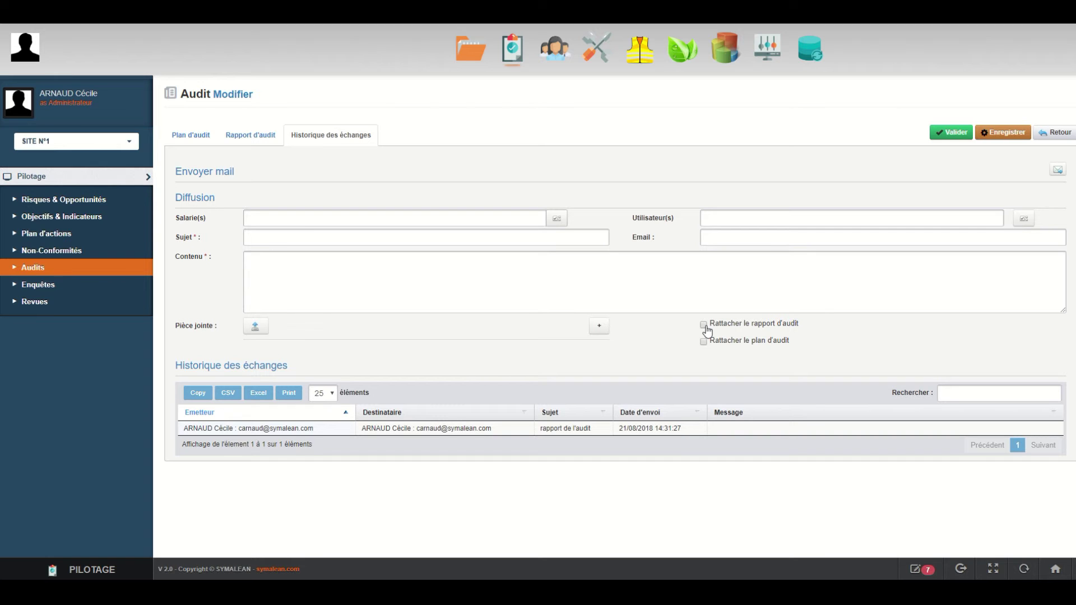
{"action": "left_click", "coordinate": [97, 272]}
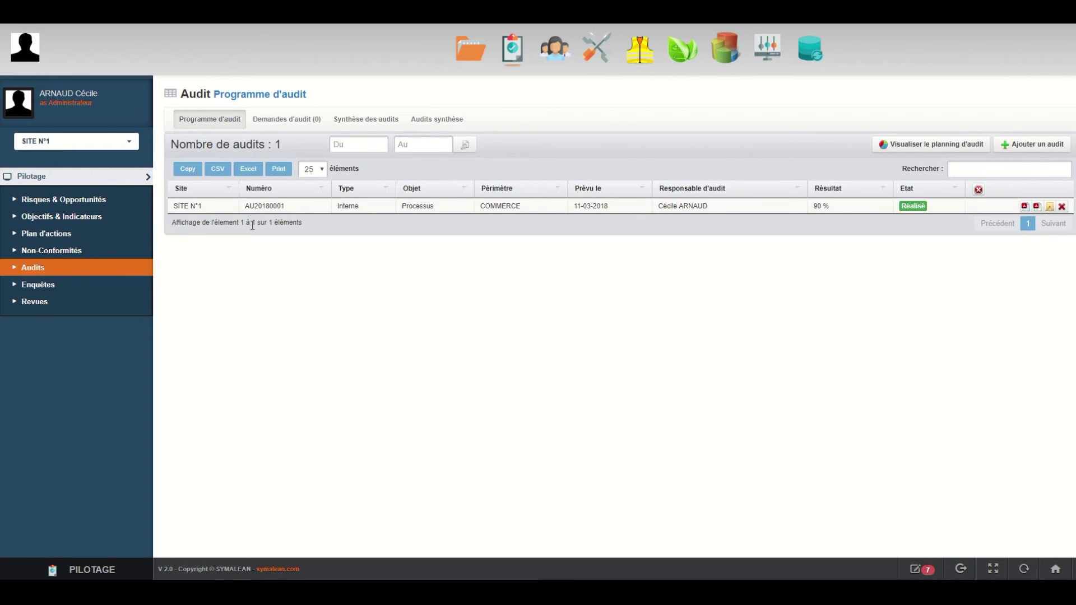
Examine the Synthèse des audits list and the Audits synthèse view with its period filters.
{"action": "left_click", "coordinate": [364, 120]}
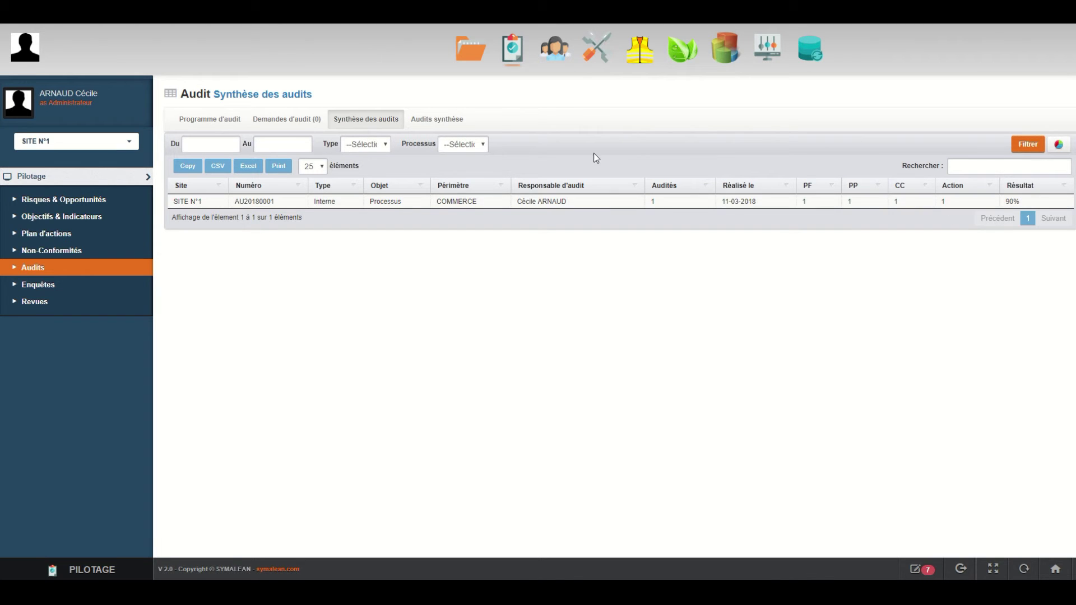
{"action": "left_click", "coordinate": [451, 126]}
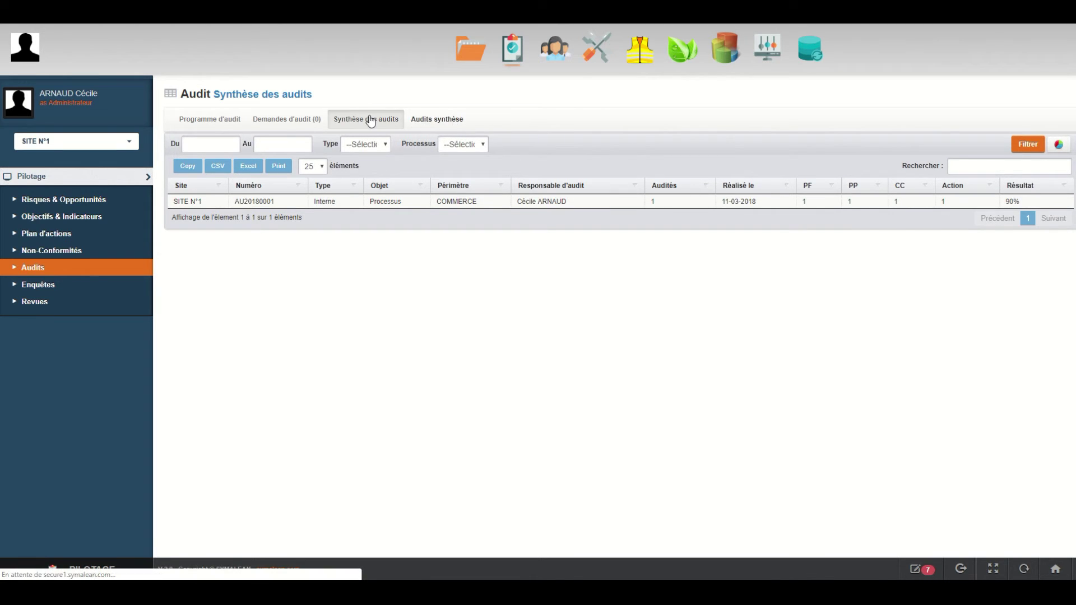
{"action": "left_click", "coordinate": [246, 144]}
{"action": "left_click", "coordinate": [318, 145]}
{"action": "left_click", "coordinate": [521, 144]}
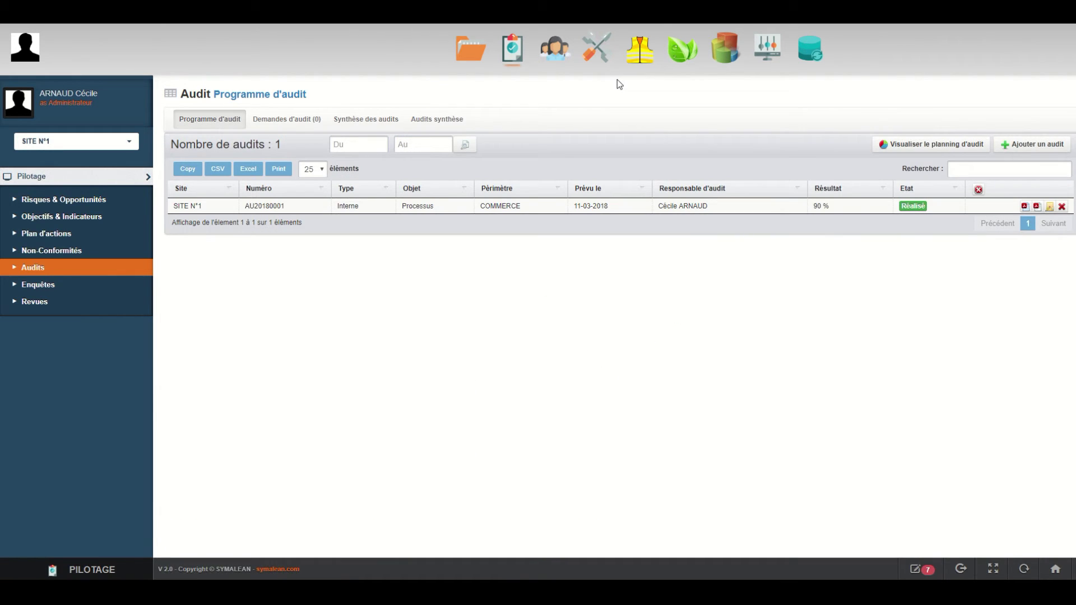
Open the "Satisfaction client" survey model and examine the element types available for its question.
{"action": "left_click", "coordinate": [69, 291]}
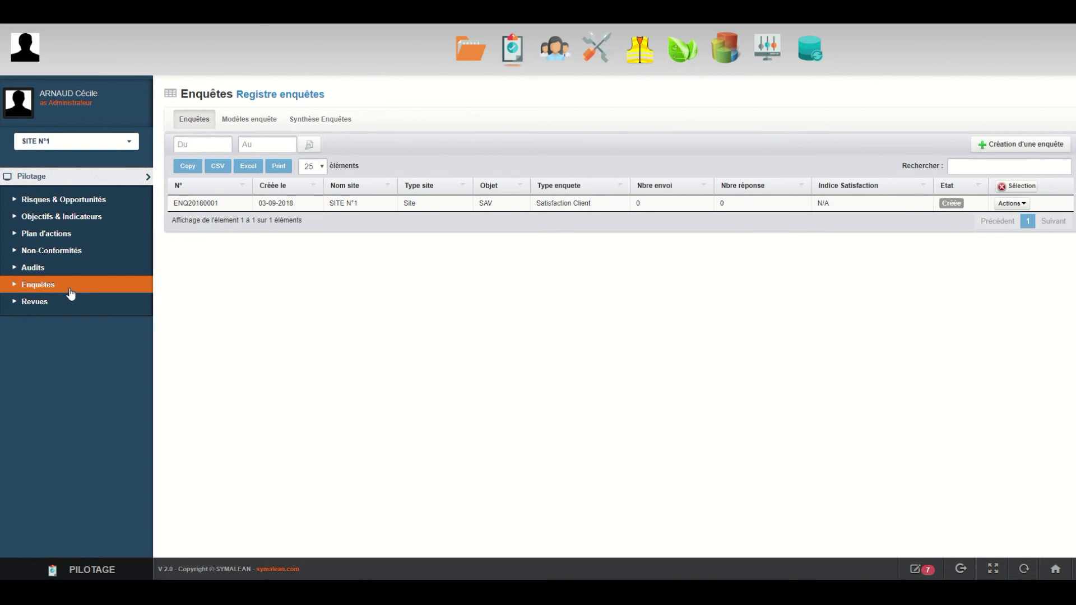
{"action": "left_click", "coordinate": [236, 120]}
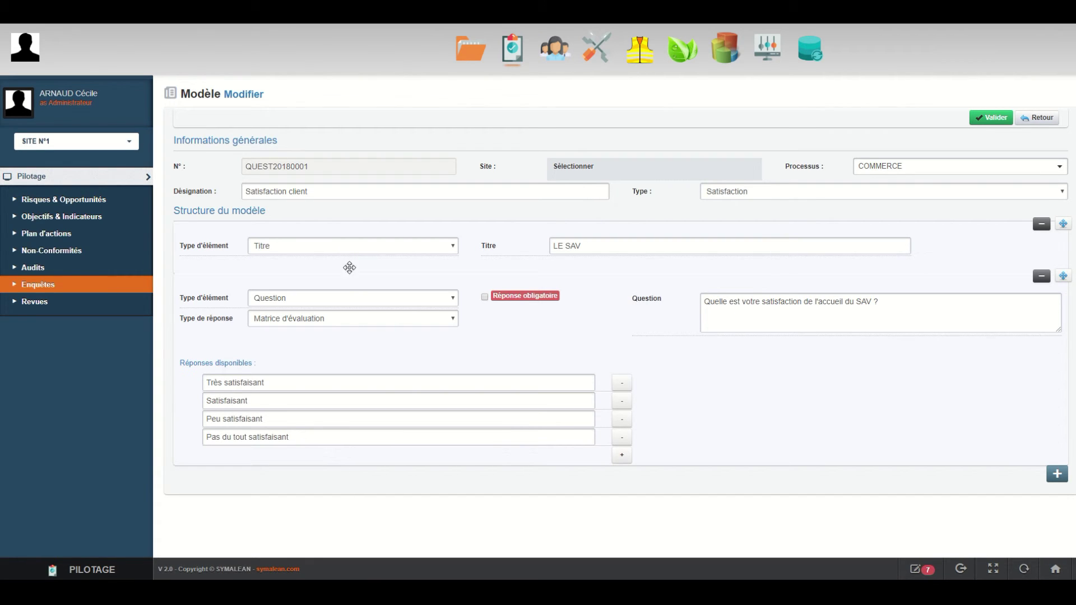
{"action": "left_click", "coordinate": [340, 301]}
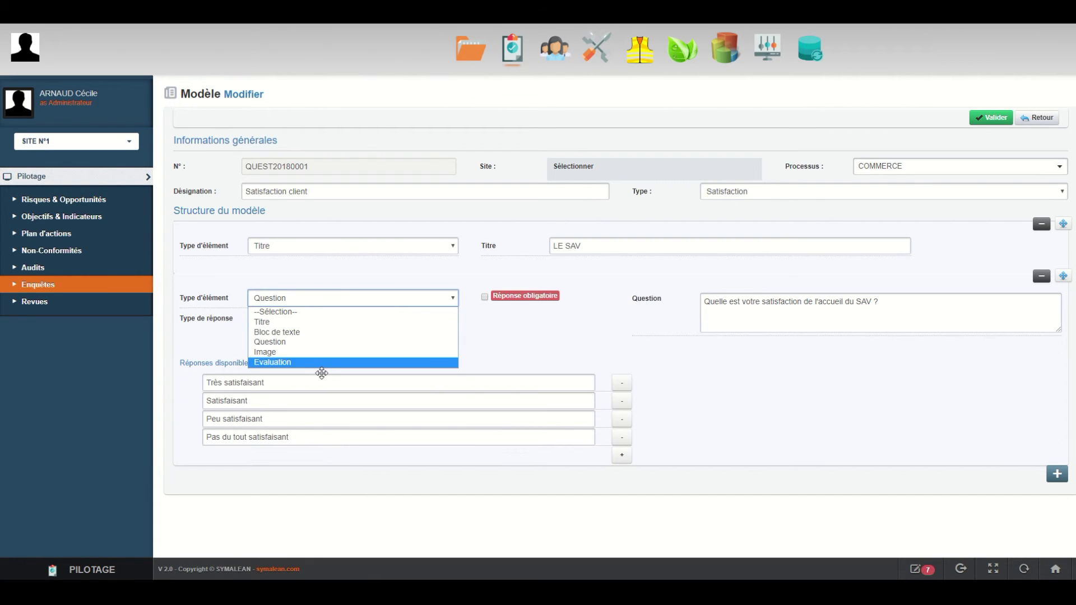
{"action": "left_click", "coordinate": [488, 322]}
Mark the SAV reception question's answer as mandatory, examine its response types, and leave the model without validating.
{"action": "left_click", "coordinate": [484, 297]}
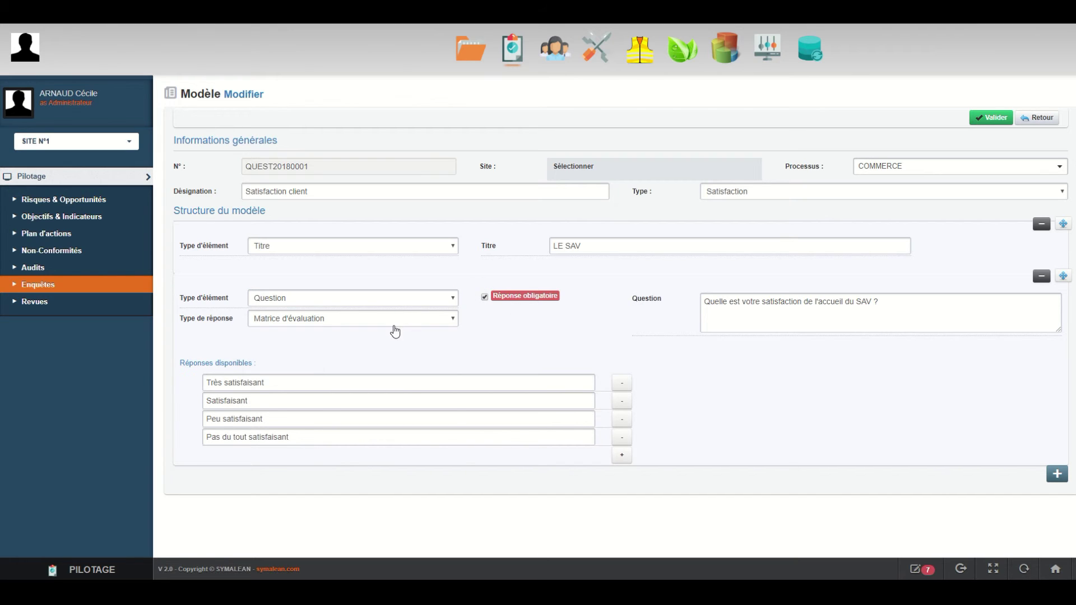
{"action": "left_click", "coordinate": [392, 320]}
{"action": "left_click", "coordinate": [530, 328]}
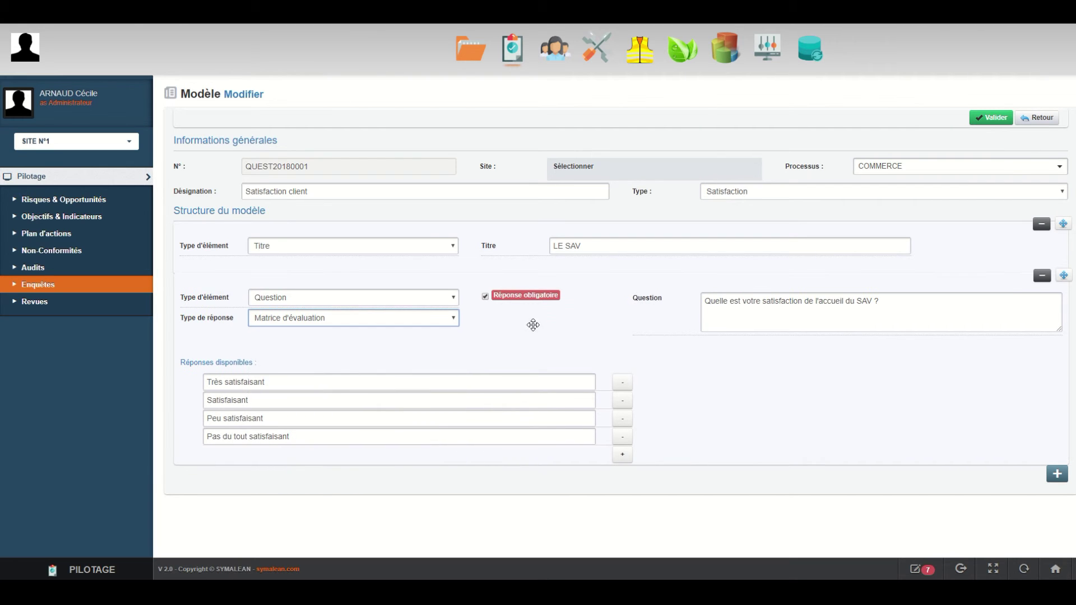
{"action": "left_click", "coordinate": [1036, 117]}
Open the SAV survey ENQ20180001 from the survey register.
{"action": "left_click", "coordinate": [202, 120]}
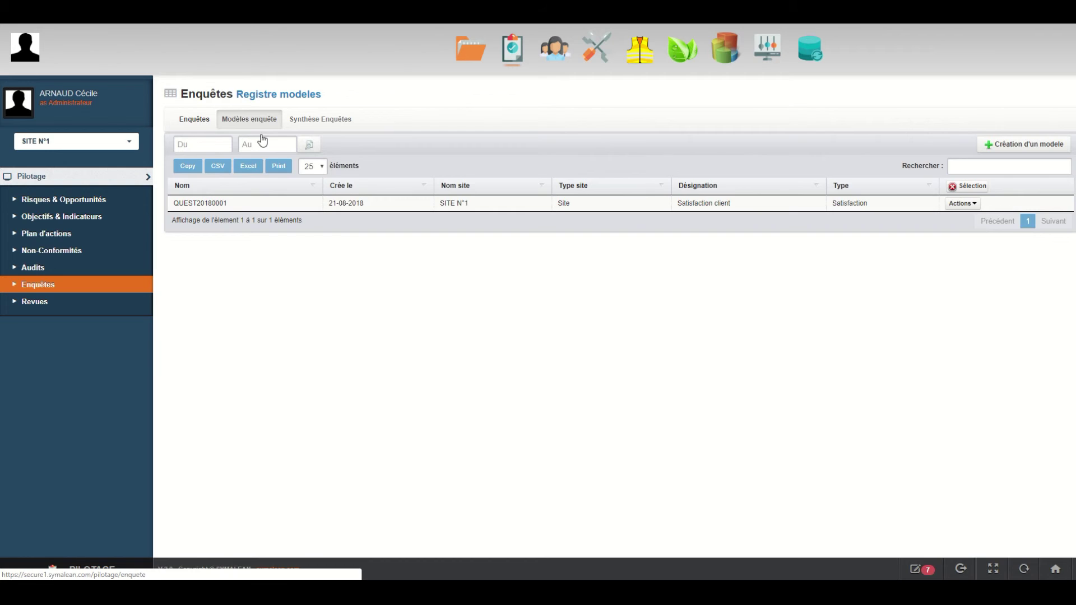
{"action": "left_click", "coordinate": [425, 205]}
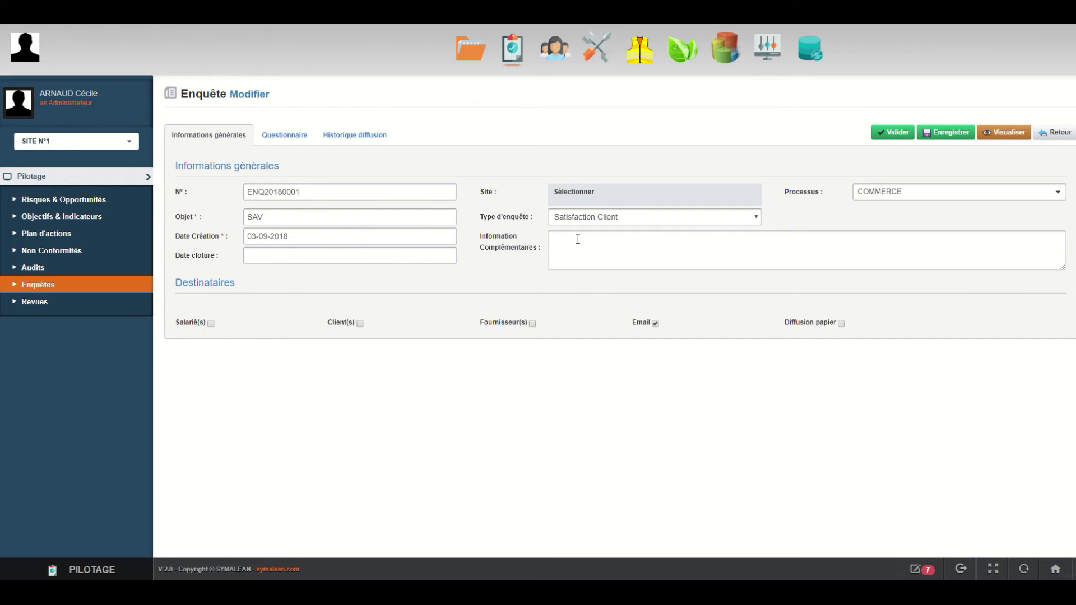
Examine the available Processus choices and add Salarié(s), Client(s) and Fournisseur(s) as recipients of the SAV survey.
{"action": "left_click", "coordinate": [875, 194]}
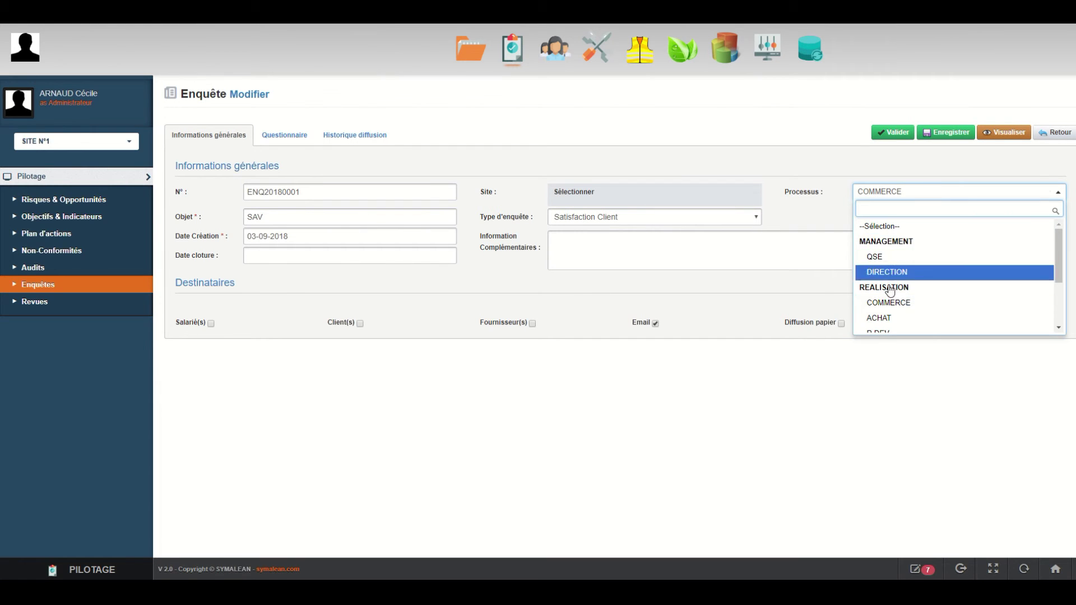
{"action": "left_click", "coordinate": [812, 281]}
{"action": "left_click", "coordinate": [211, 325]}
{"action": "left_click", "coordinate": [360, 324]}
{"action": "left_click", "coordinate": [531, 325]}
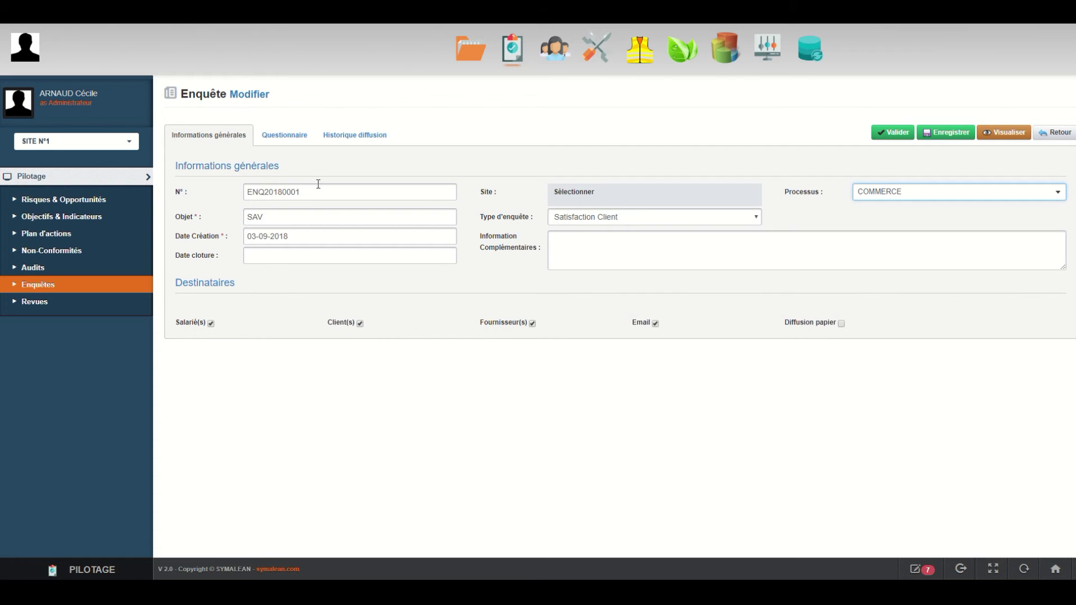
Review the SAV survey's questionnaire based on the "Satisfaction client" model and return to the survey register.
{"action": "left_click", "coordinate": [283, 136]}
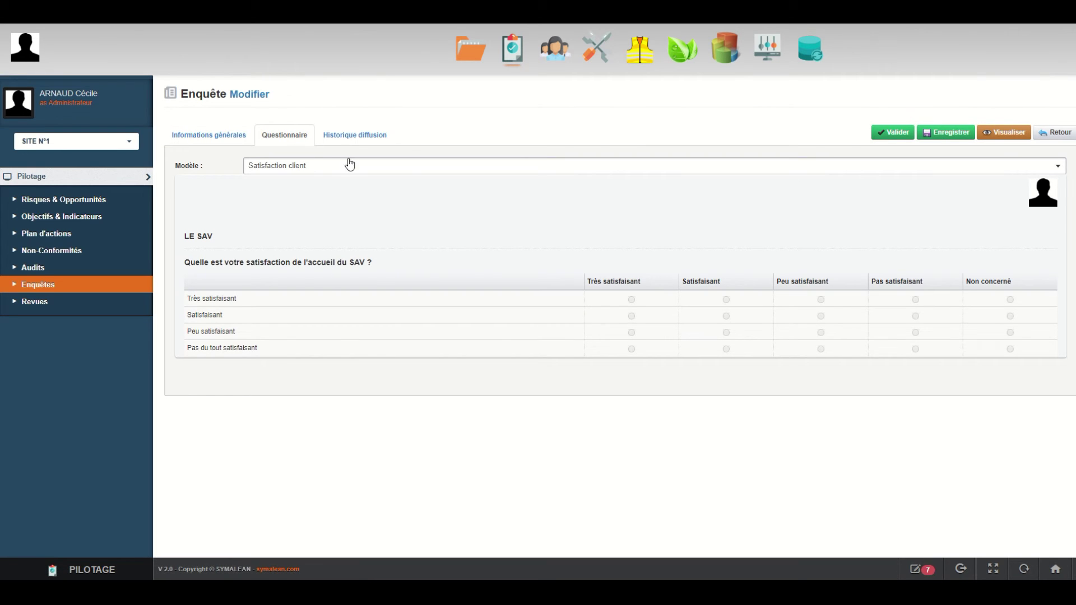
{"action": "left_click", "coordinate": [107, 289]}
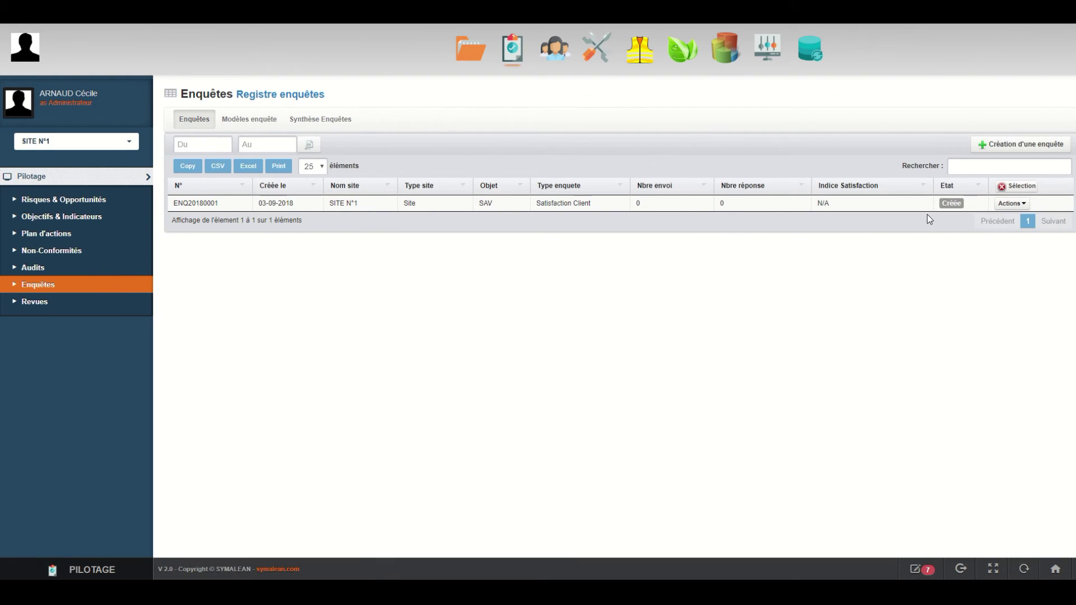
Open the survey statistics, examine the individual answers to question 13, and return to the survey register.
{"action": "left_click", "coordinate": [1012, 203]}
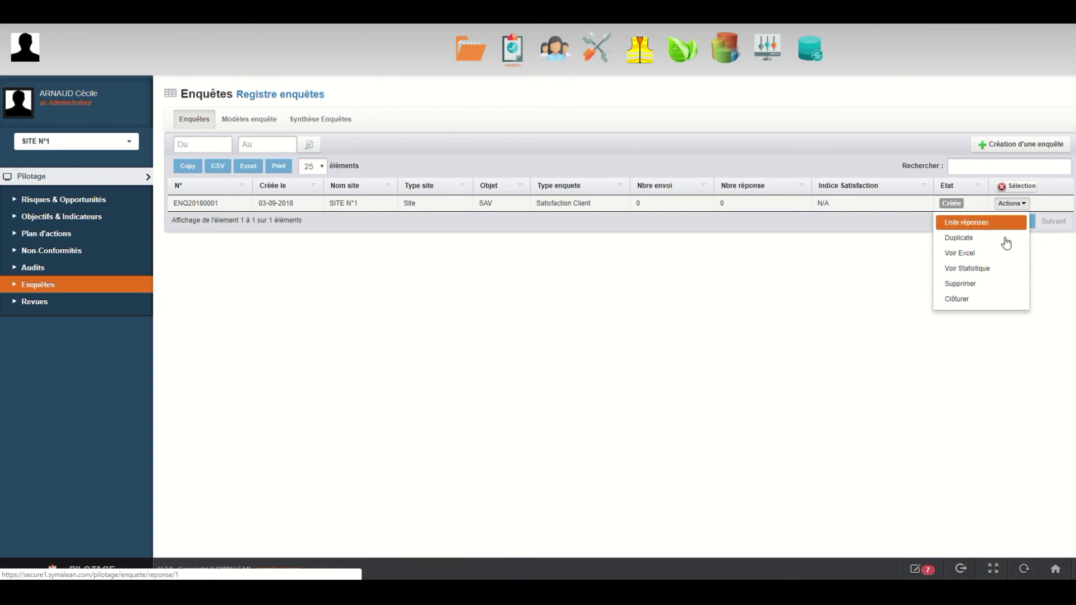
{"action": "left_click", "coordinate": [994, 272]}
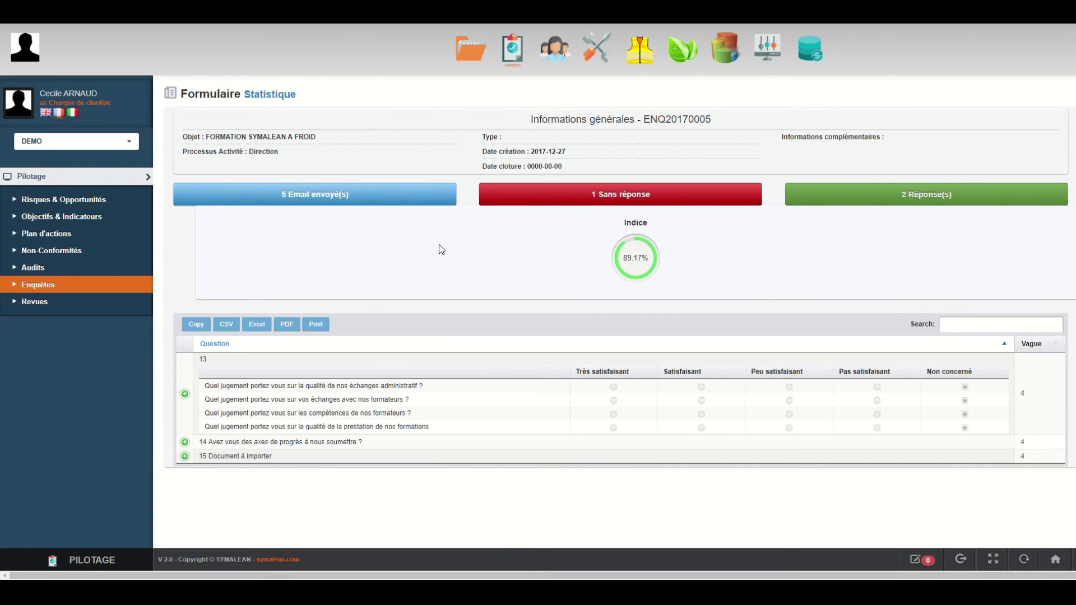
{"action": "left_click", "coordinate": [185, 394]}
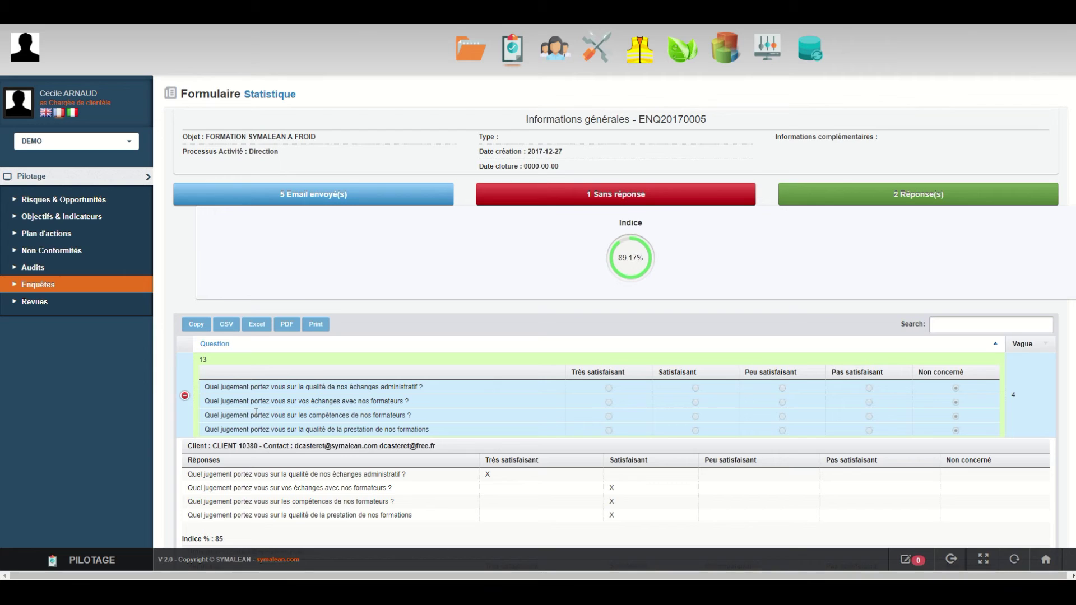
{"action": "scroll", "coordinate": [241, 448], "scroll_direction": "down", "scroll_amount": 1}
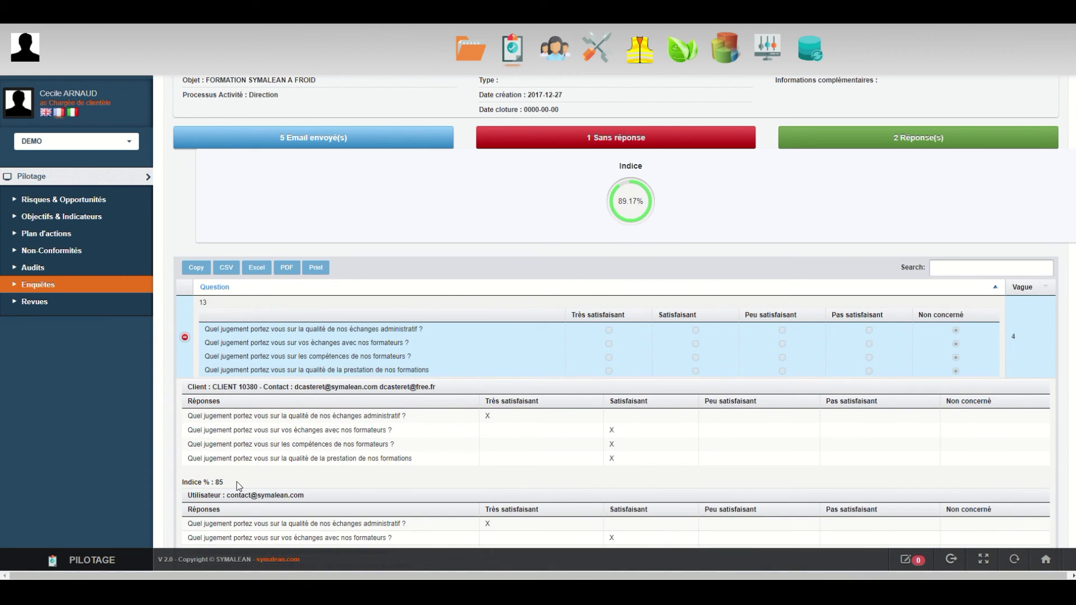
{"action": "left_click", "coordinate": [67, 292]}
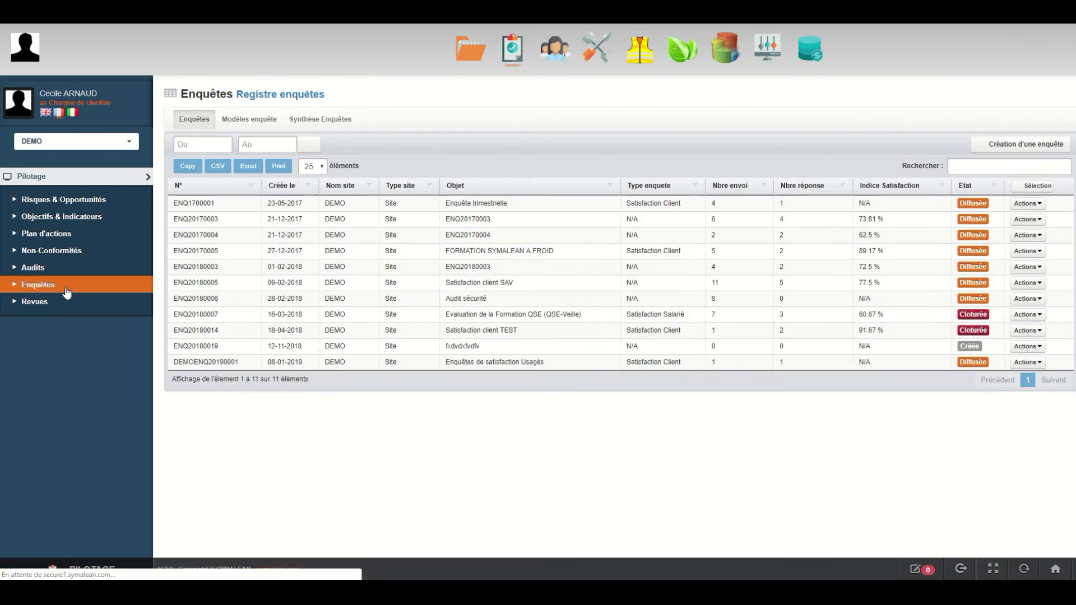
Go to the Revues section and examine the templates available for the plan of review Revue20180038.
{"action": "left_click", "coordinate": [59, 305]}
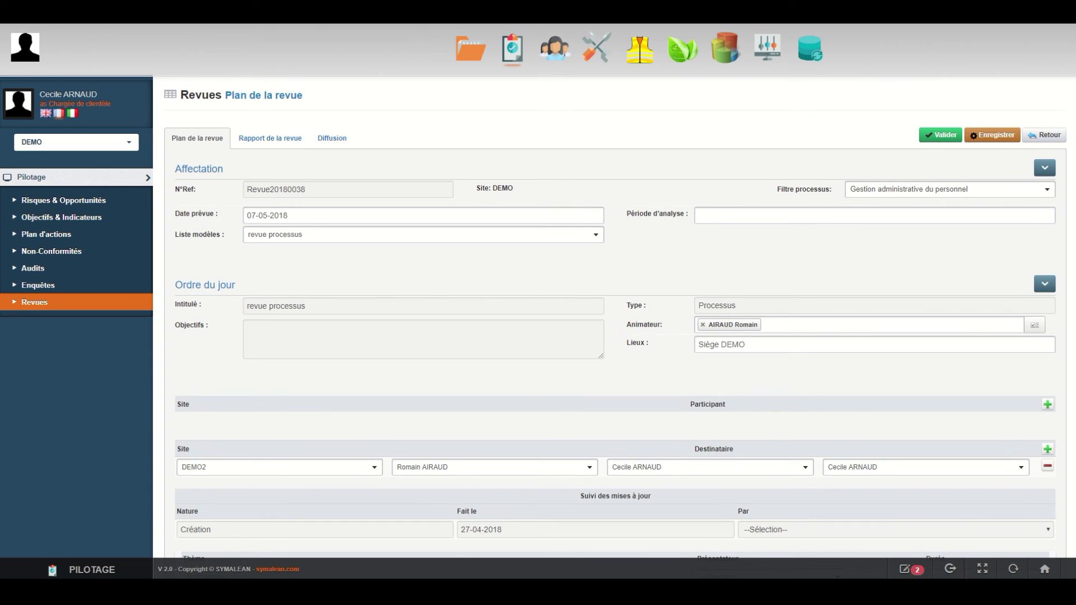
{"action": "left_click", "coordinate": [261, 235]}
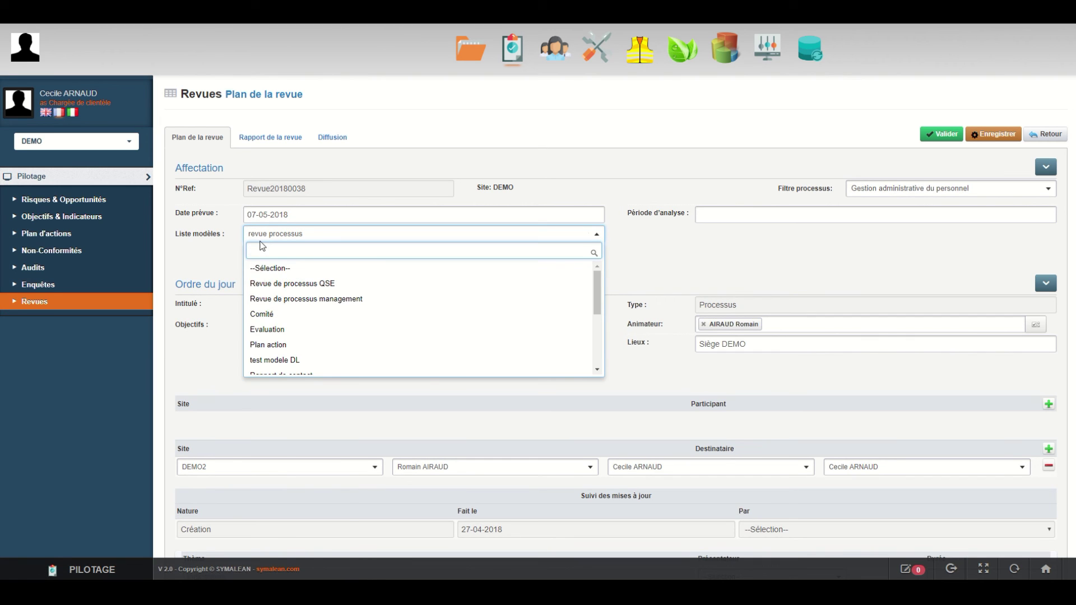
{"action": "left_click", "coordinate": [216, 267]}
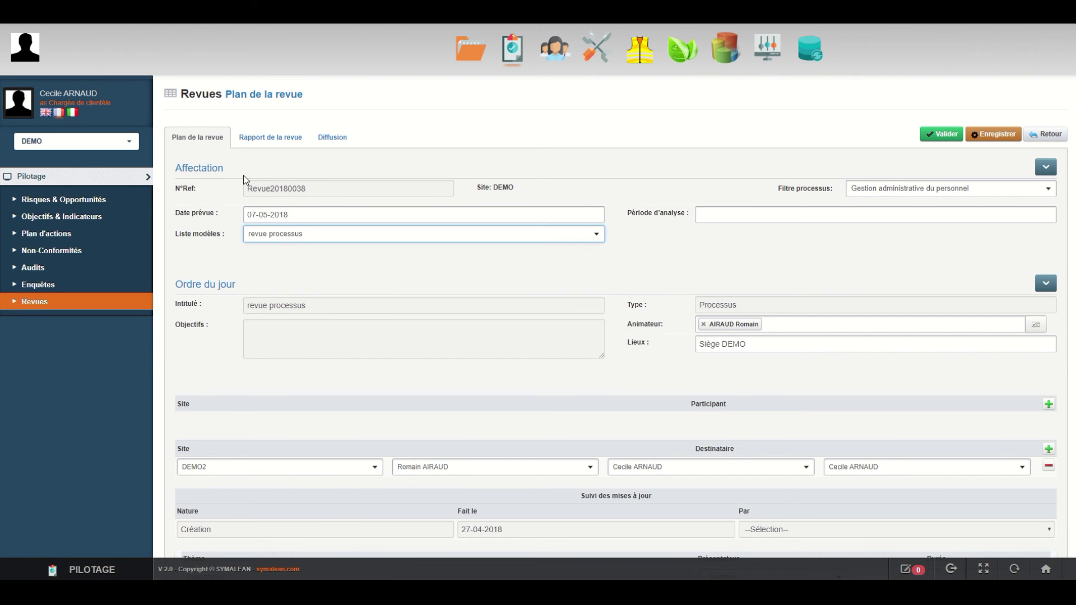
Add an empty remarks field under the Objectifs Stratégiques table in the review's report.
{"action": "left_click", "coordinate": [264, 144]}
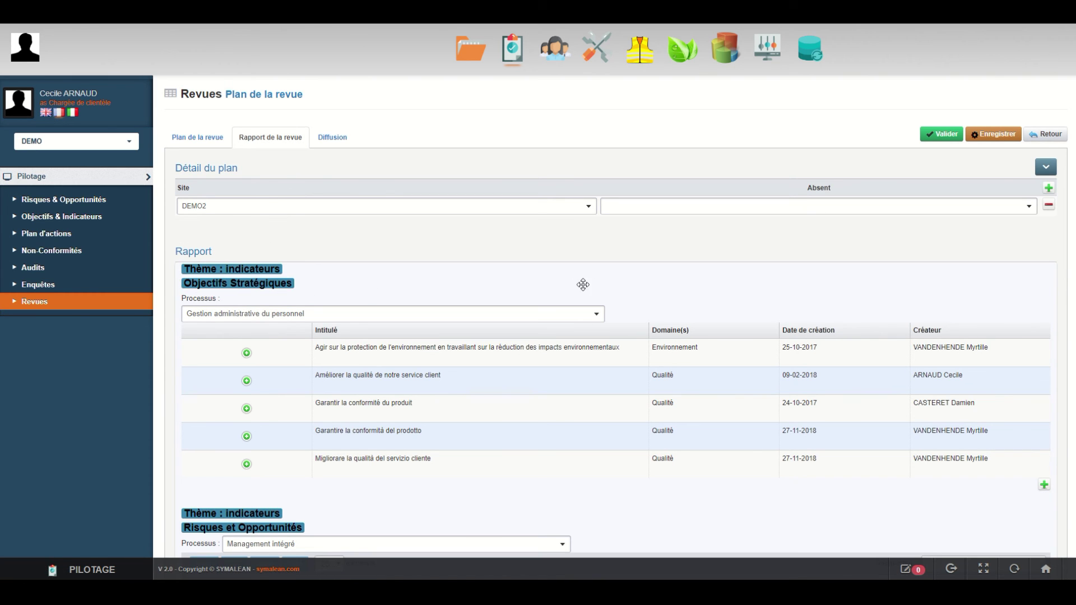
{"action": "scroll", "coordinate": [596, 286], "scroll_direction": "down", "scroll_amount": 1}
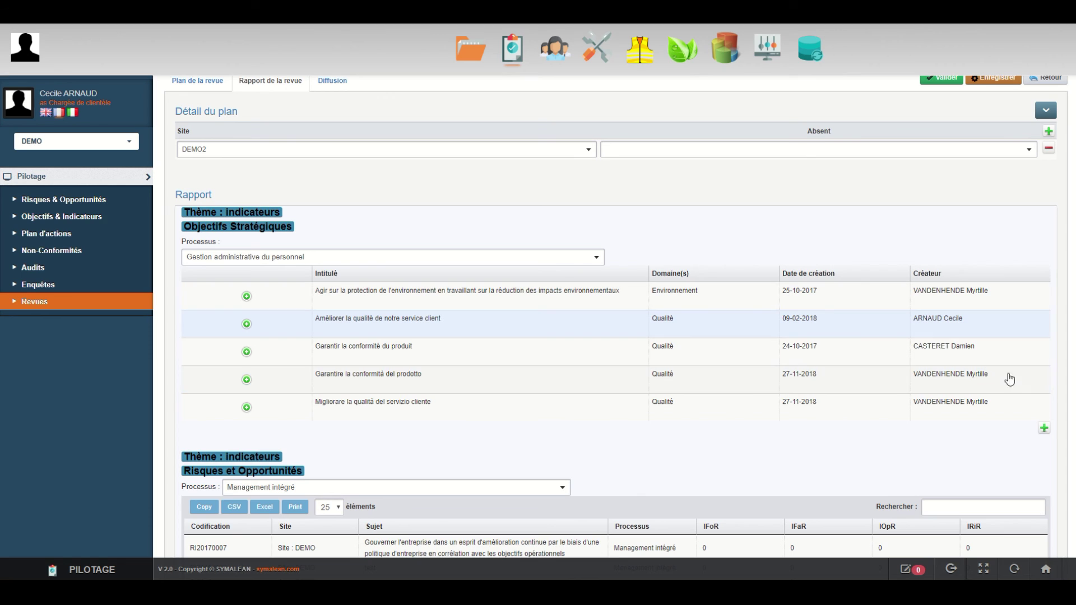
{"action": "left_click", "coordinate": [1044, 428]}
{"action": "left_click", "coordinate": [314, 463]}
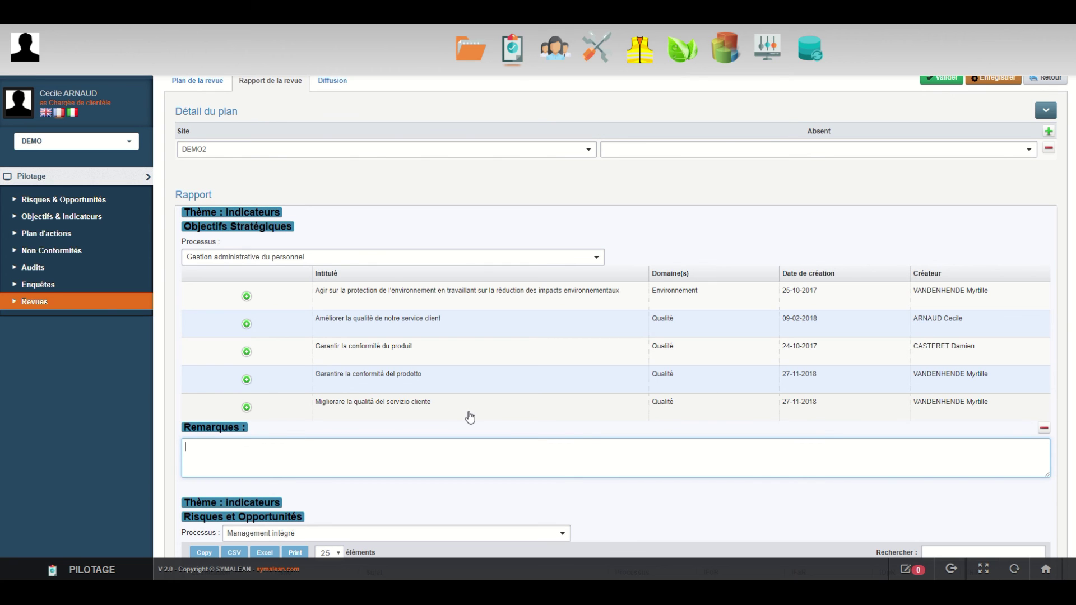
{"action": "scroll", "coordinate": [470, 417], "scroll_direction": "up", "scroll_amount": 1}
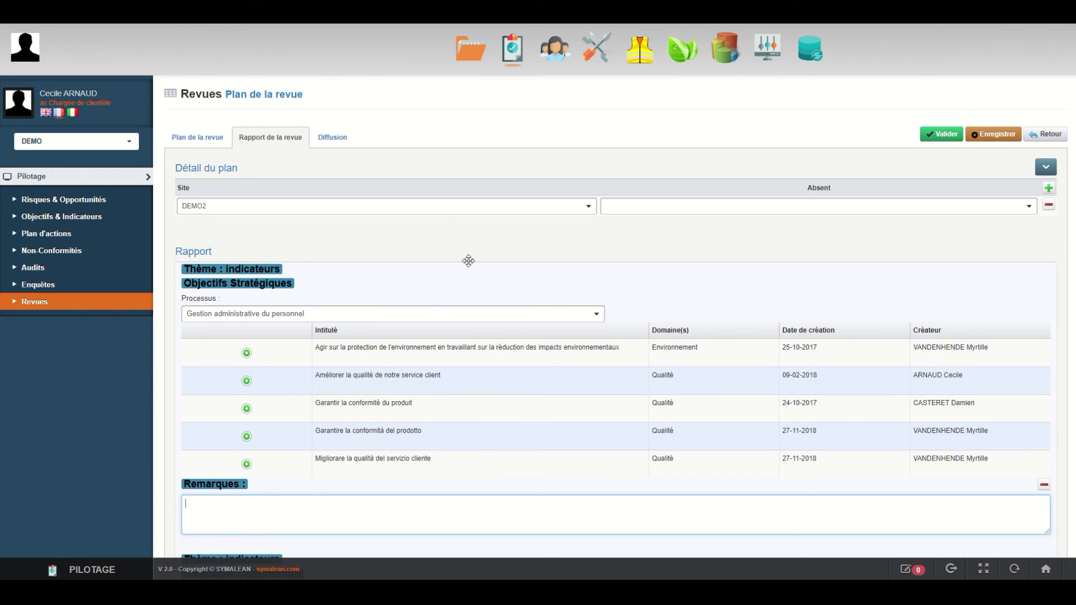
Attach both the review report and the review agenda to the review's distribution mail.
{"action": "left_click", "coordinate": [336, 137]}
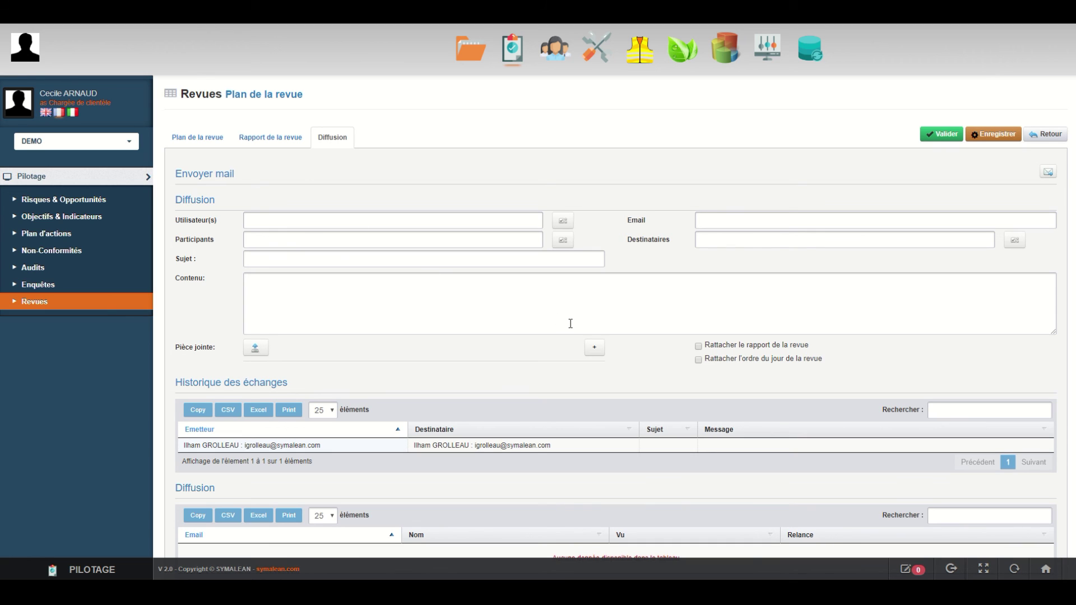
{"action": "left_click", "coordinate": [698, 346]}
{"action": "left_click", "coordinate": [698, 360]}
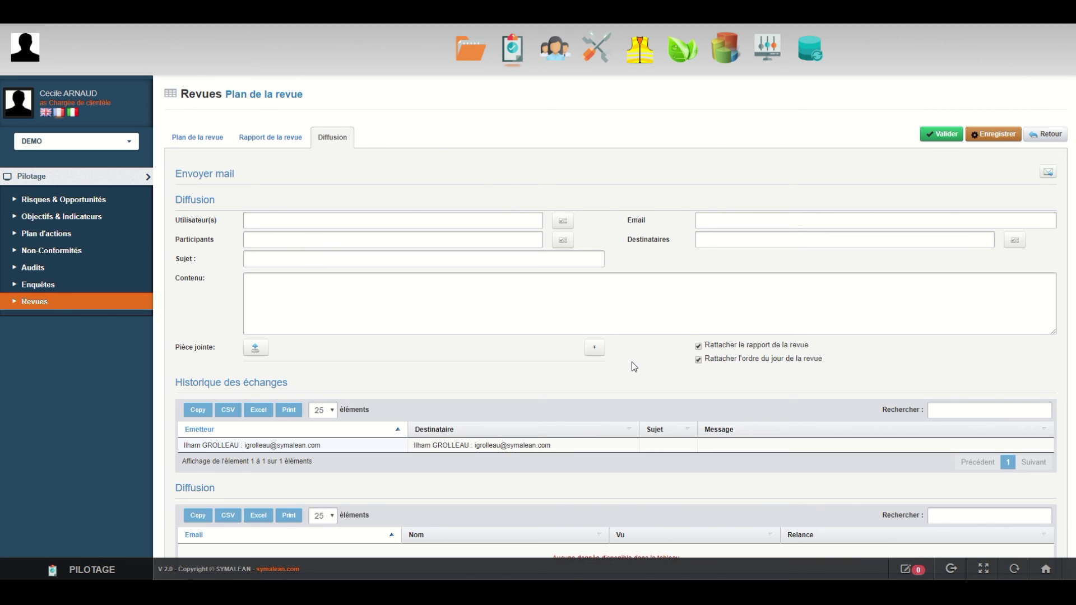
{"action": "scroll", "coordinate": [631, 361], "scroll_direction": "down", "scroll_amount": 3}
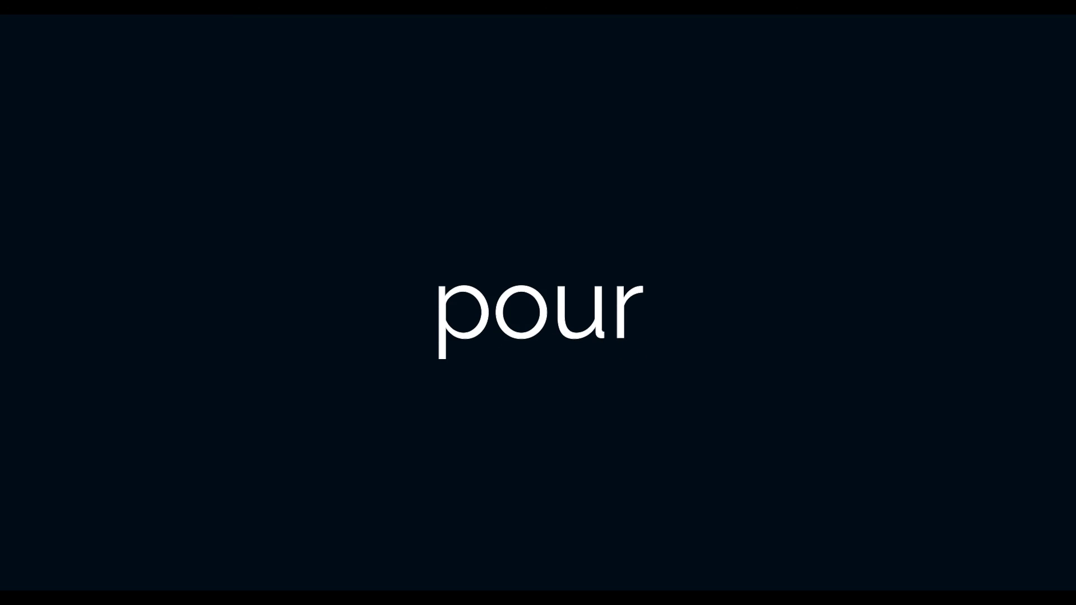